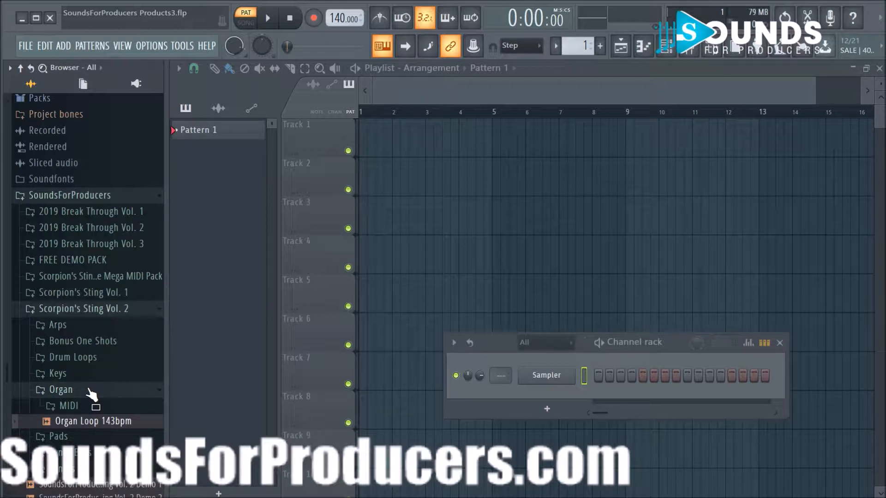
# Collapse the Organ folder of Scorpion's Sting Vol. 2 and reposition the Channel rack higher over the playlist.
pyautogui.click(91, 393)
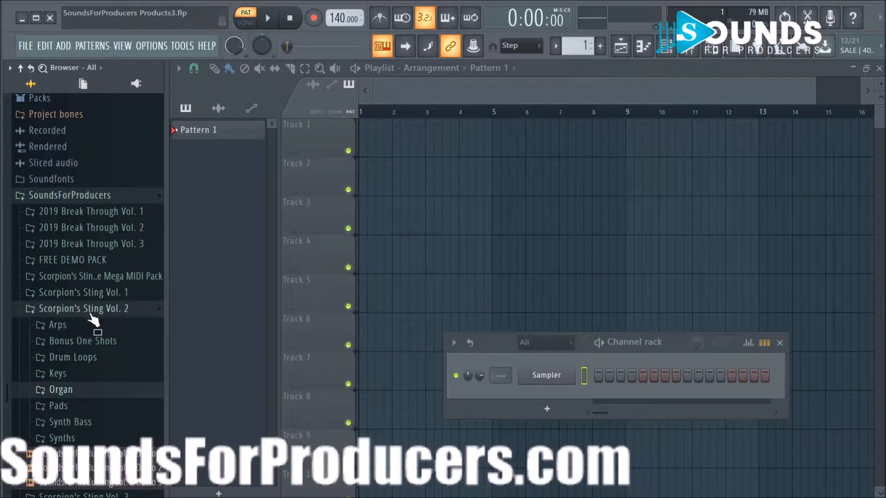
pyautogui.scroll(-3, 88, 323)
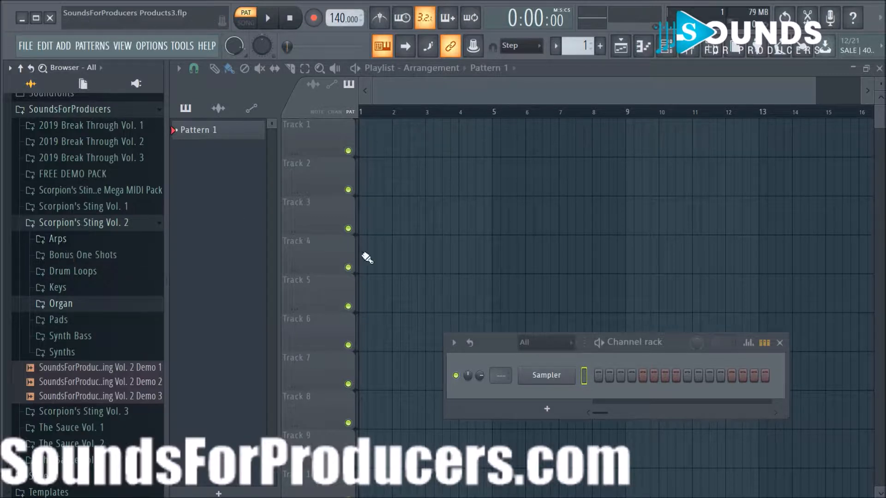
pyautogui.moveTo(624, 341); pyautogui.dragTo(658, 297)
# Set the project tempo to the 150 BPM preset.
pyautogui.rightClick(340, 18)
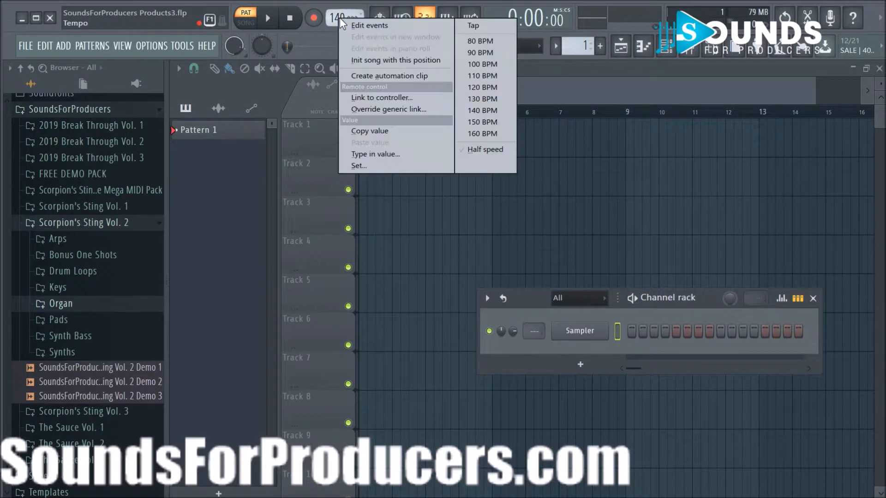
pyautogui.click(615, 159)
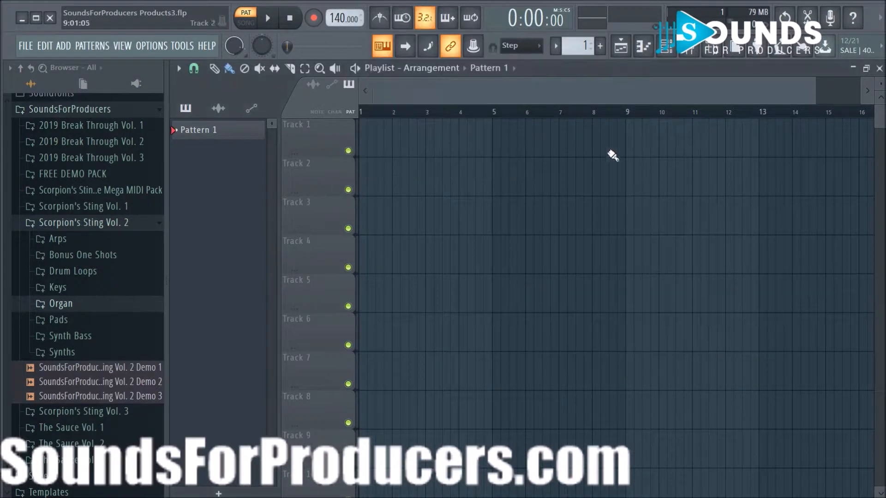
pyautogui.rightClick(336, 16)
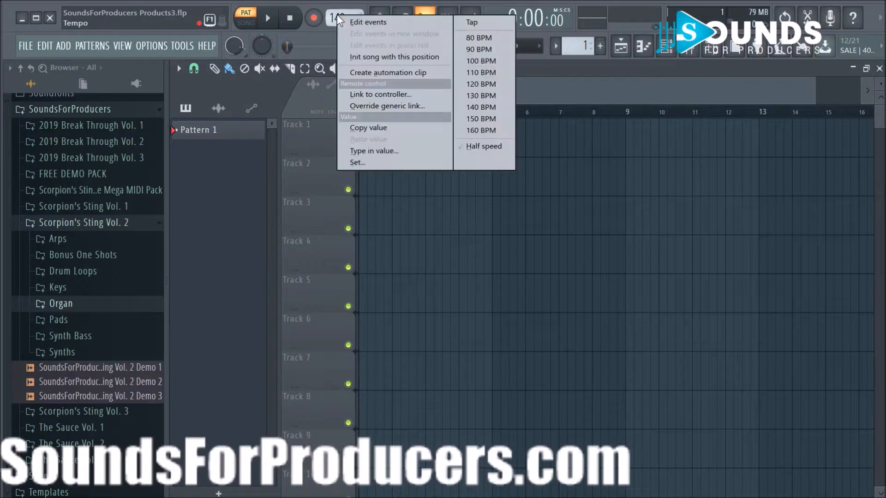
pyautogui.click(485, 118)
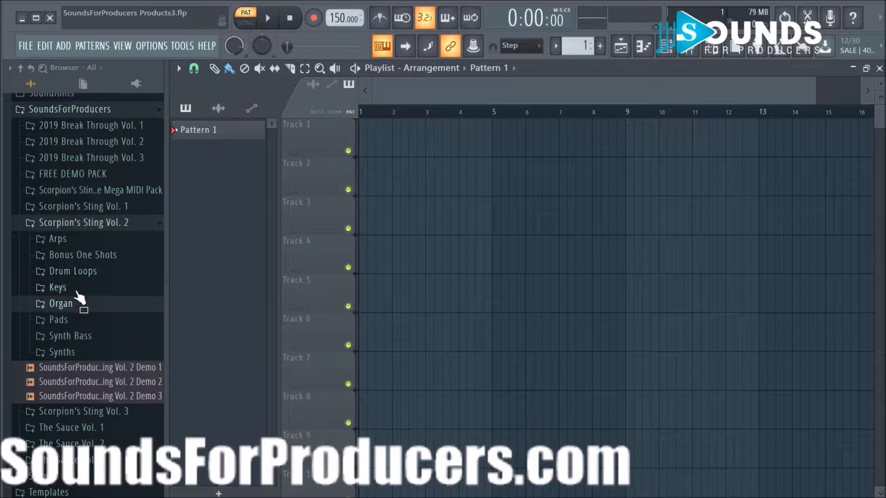
# Preview Arp Loop 144 bpm from the Arps folder and look through the Bonus One Shots folder of Scorpion's Sting Vol. 2.
pyautogui.click(81, 240)
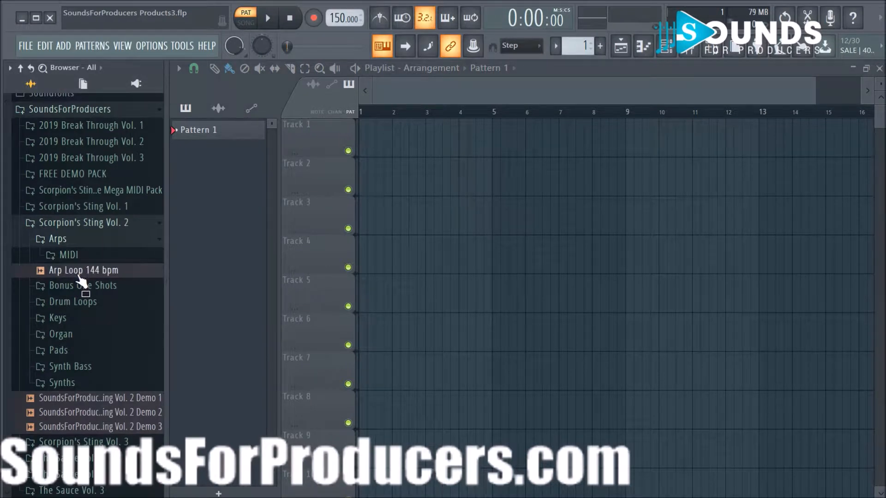
pyautogui.moveTo(78, 273)
pyautogui.mouseDown()
pyautogui.moveTo(116, 276)
pyautogui.moveTo(62, 353)
pyautogui.moveTo(58, 306)
pyautogui.moveTo(83, 286)
pyautogui.moveTo(95, 310)
pyautogui.moveTo(75, 275)
pyautogui.moveTo(82, 277)
pyautogui.mouseUp()
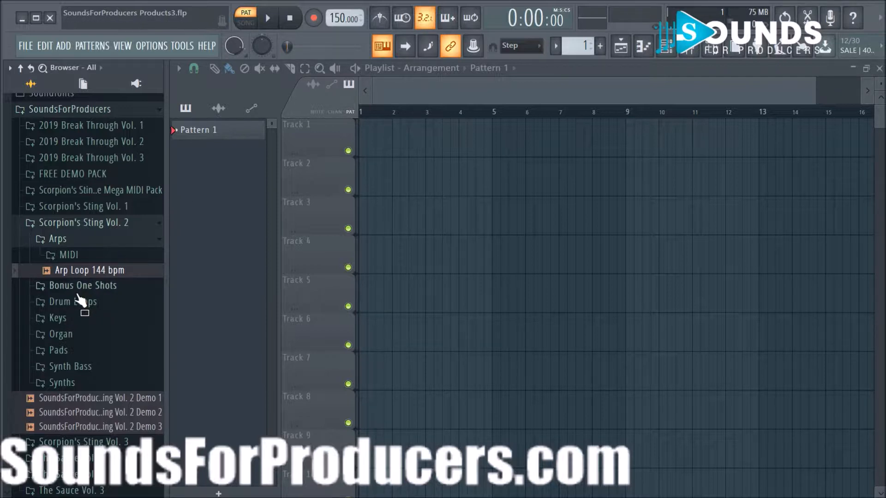
pyautogui.click(78, 293)
pyautogui.click(78, 294)
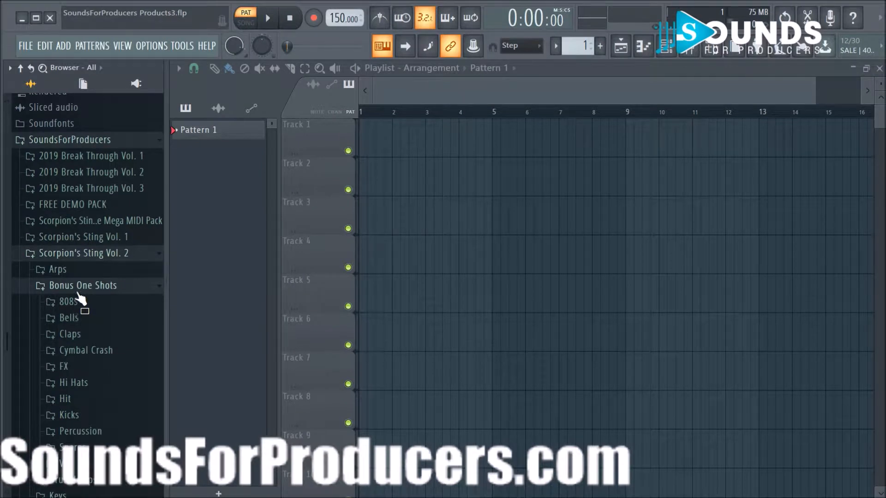
pyautogui.click(78, 295)
pyautogui.click(78, 299)
pyautogui.click(76, 287)
# Look through the loops in the Drum Loops and Synths folders, collapsing each folder again.
pyautogui.click(75, 272)
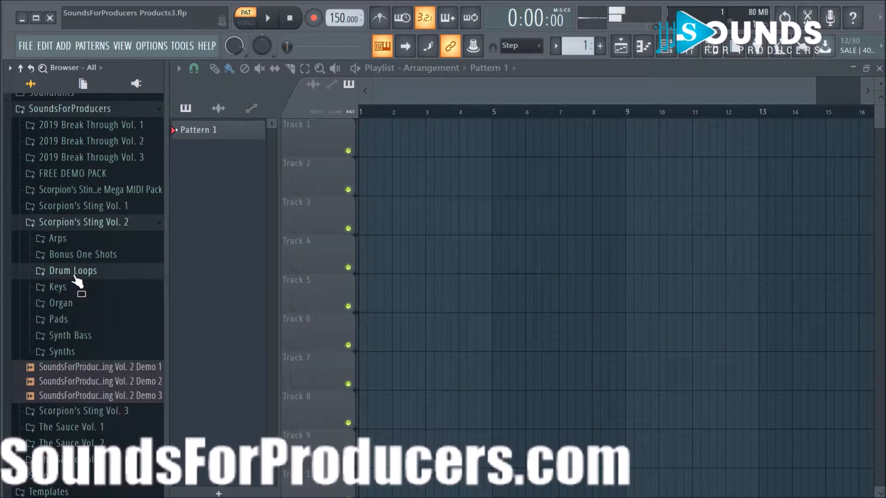
pyautogui.click(74, 272)
pyautogui.scroll(-4, 76, 299)
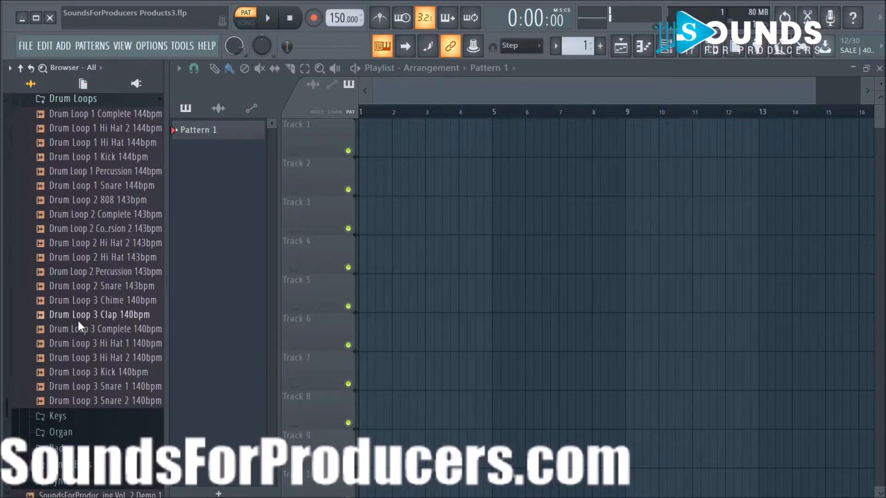
pyautogui.scroll(3, 78, 324)
pyautogui.click(74, 182)
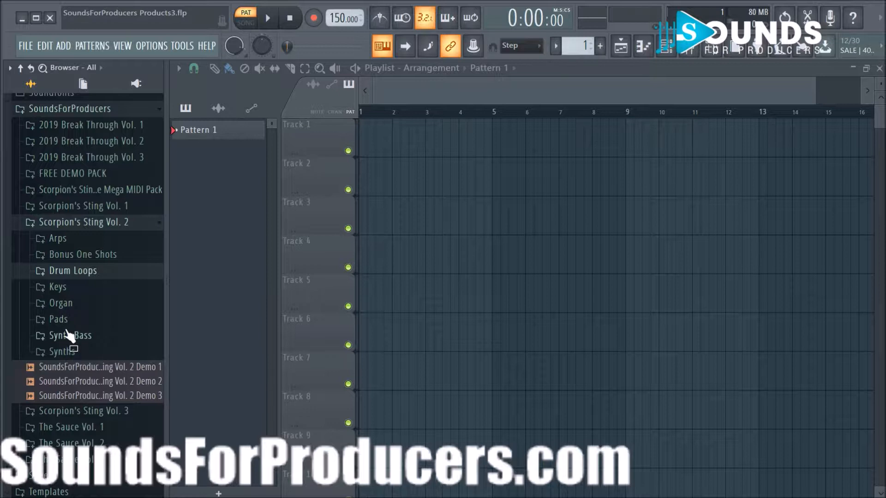
pyautogui.click(66, 354)
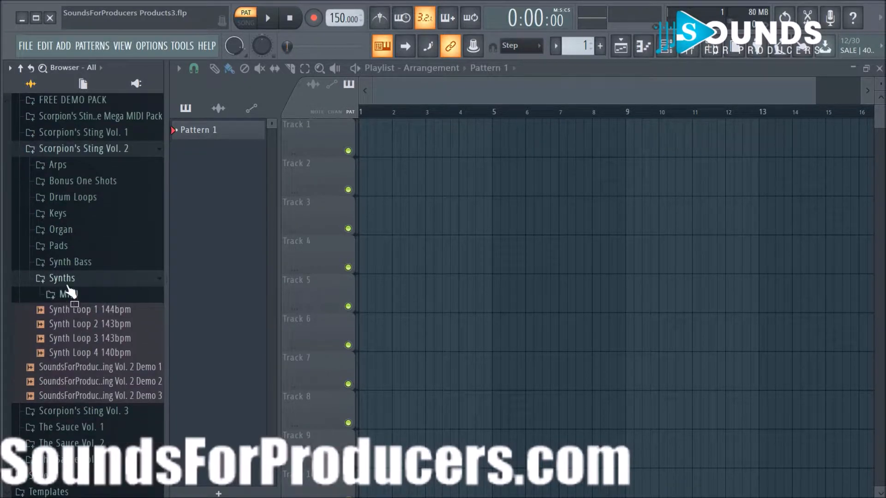
pyautogui.click(66, 278)
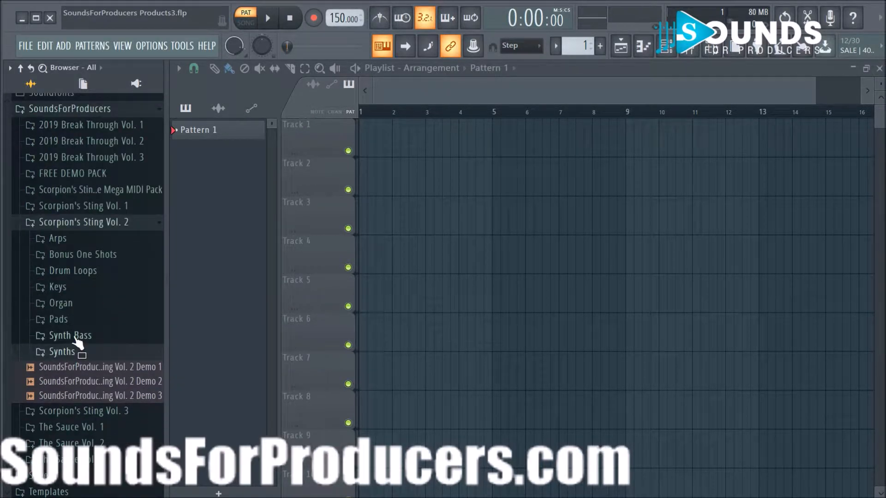
# Expand the Pads folder and preview Pad Loop 2 140bpm, Pad Loop 3 140bpm and Pad Loop 144bpm.
pyautogui.click(64, 321)
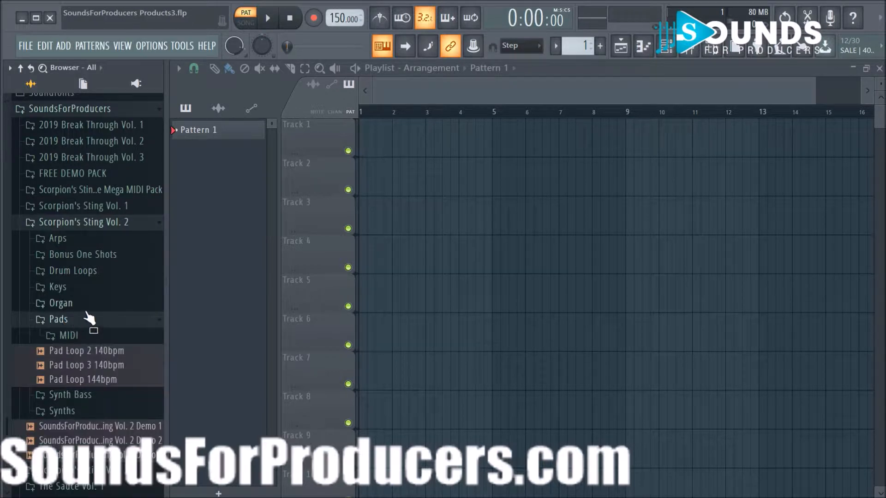
pyautogui.click(81, 354)
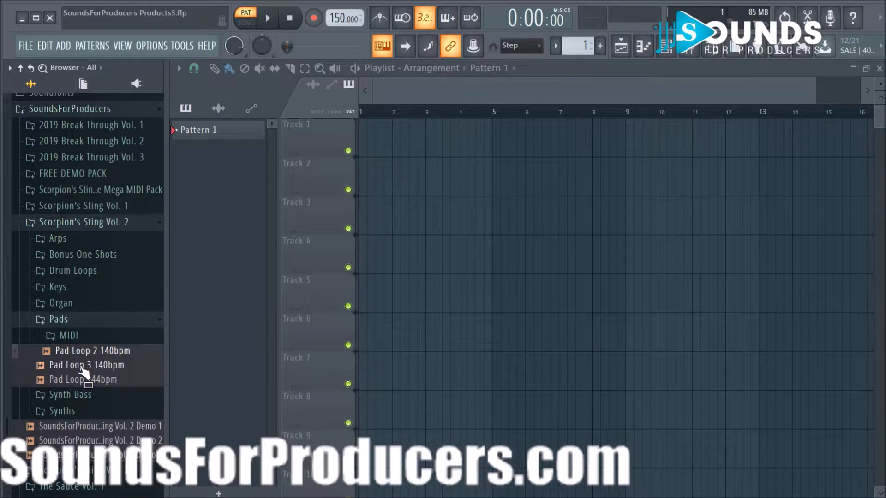
pyautogui.click(82, 367)
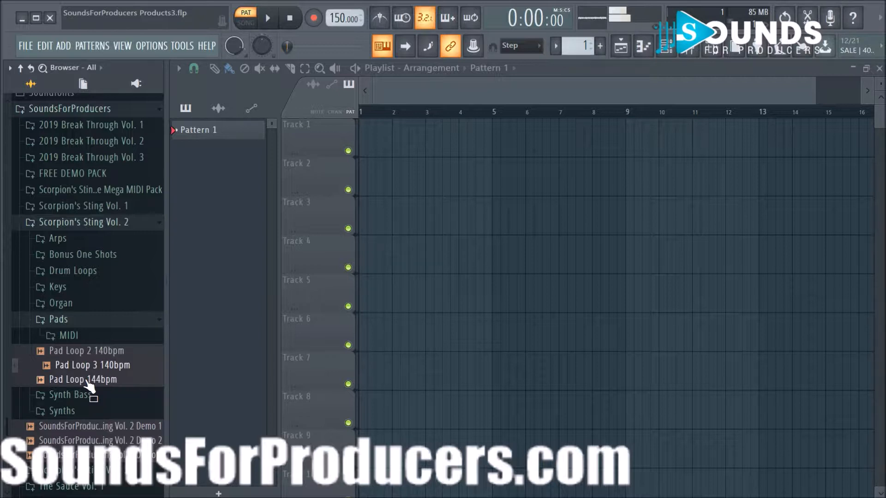
pyautogui.click(85, 380)
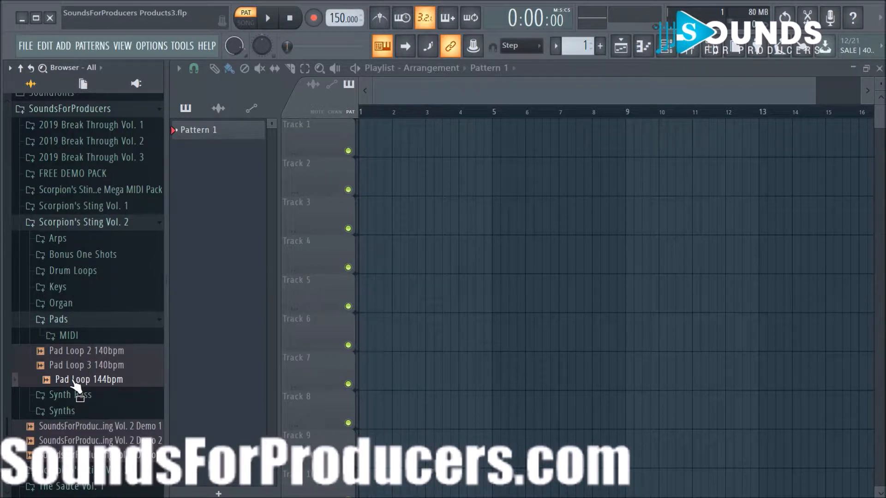
# Place Pad Loop 144bpm at bar 1 of Track 1 in the playlist, undoing a trial deletion of the clip.
pyautogui.moveTo(75, 385); pyautogui.dragTo(381, 144)
pyautogui.moveTo(442, 123); pyautogui.dragTo(420, 123)
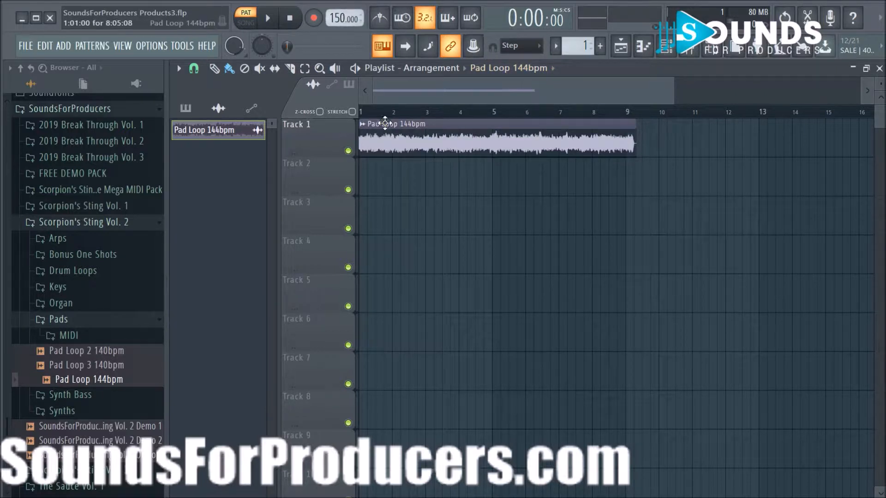
pyautogui.rightClick(422, 142)
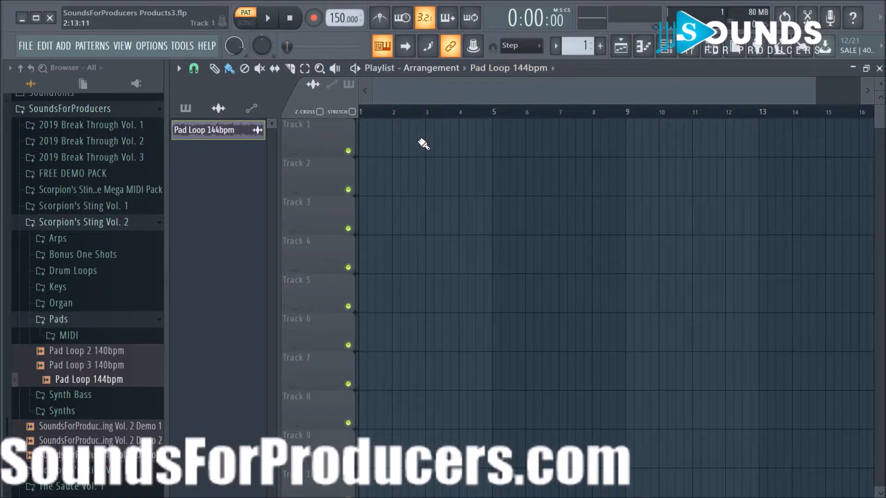
pyautogui.hotkey('ctrl', 'z')
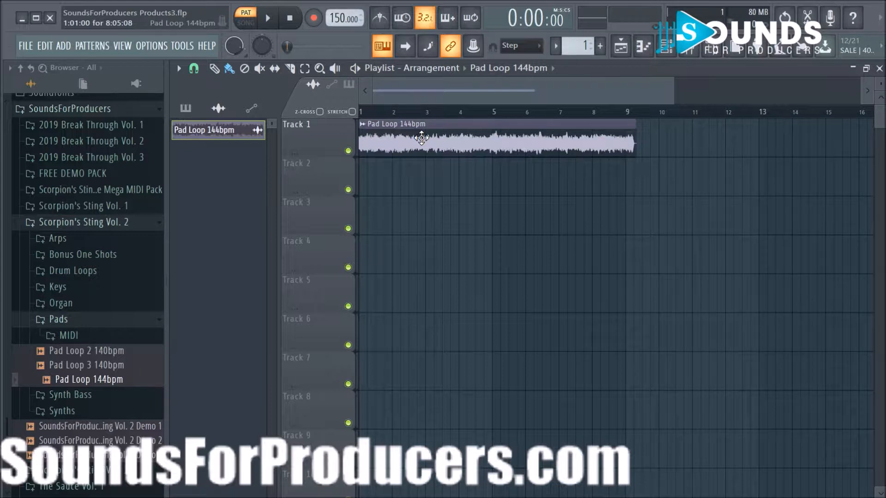
# Set the project tempo to 144 BPM to match the pad loop.
pyautogui.rightClick(339, 14)
pyautogui.click(352, 148)
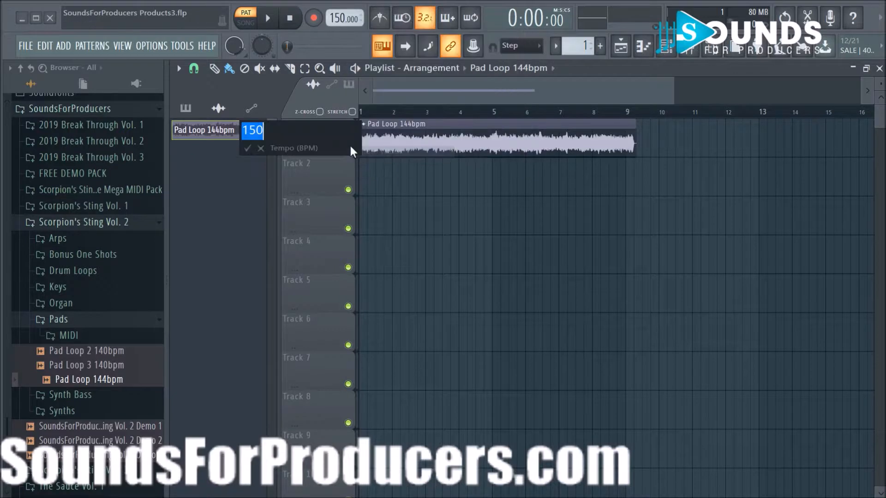
pyautogui.write('144')
pyautogui.press('Return')
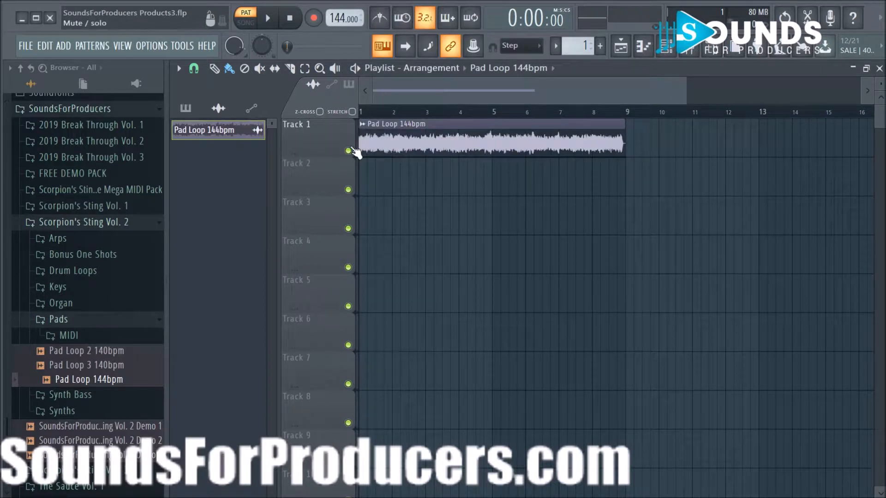
# Switch playback to song mode, play the pad loop and check where the clip ends against bar 9, then stop playback.
pyautogui.click(270, 19)
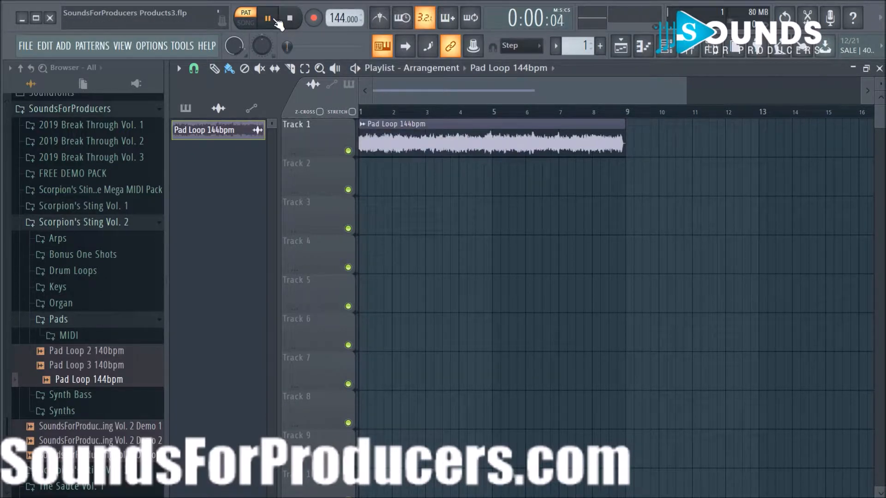
pyautogui.click(245, 22)
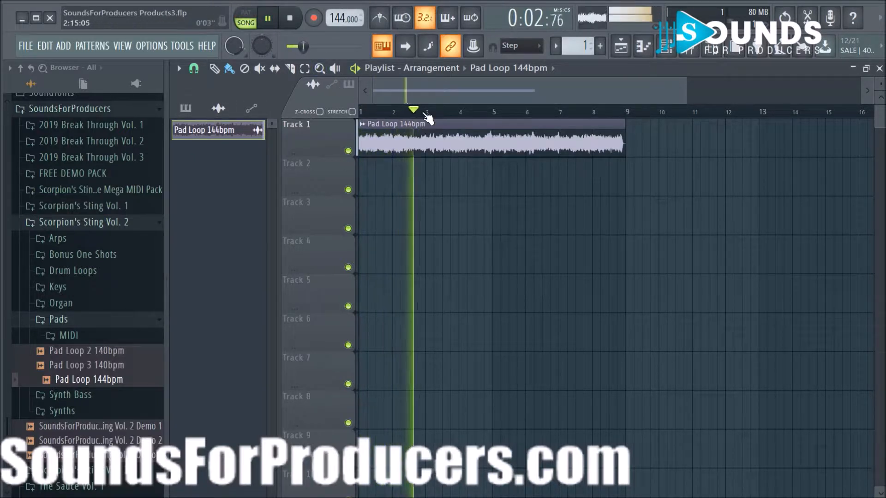
pyautogui.scroll(-3, 426, 117)
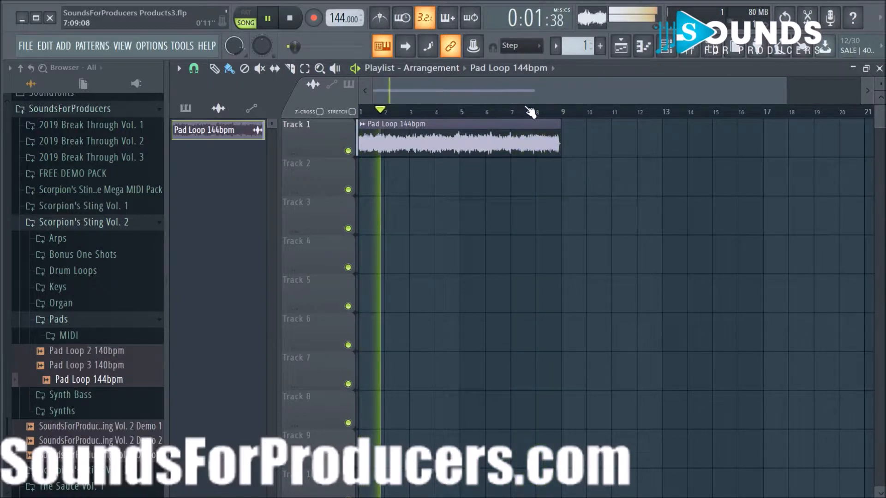
pyautogui.scroll(5, 530, 113)
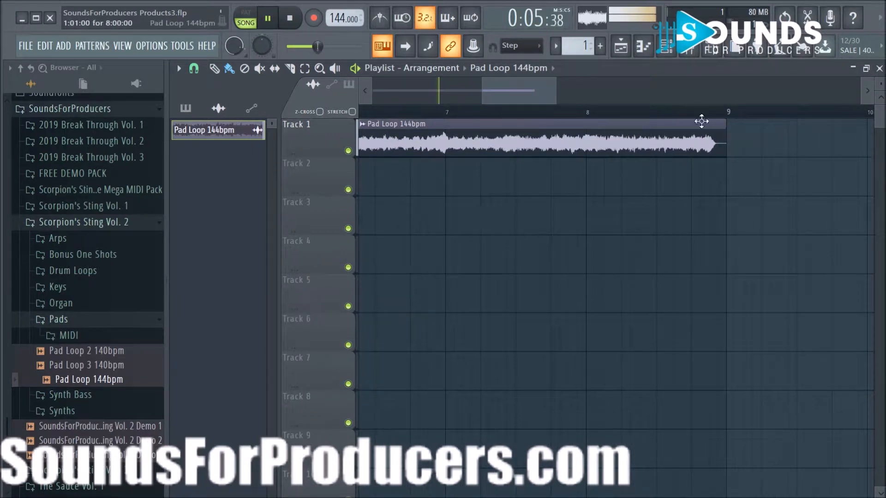
pyautogui.scroll(-3, 673, 114)
pyautogui.press('space')
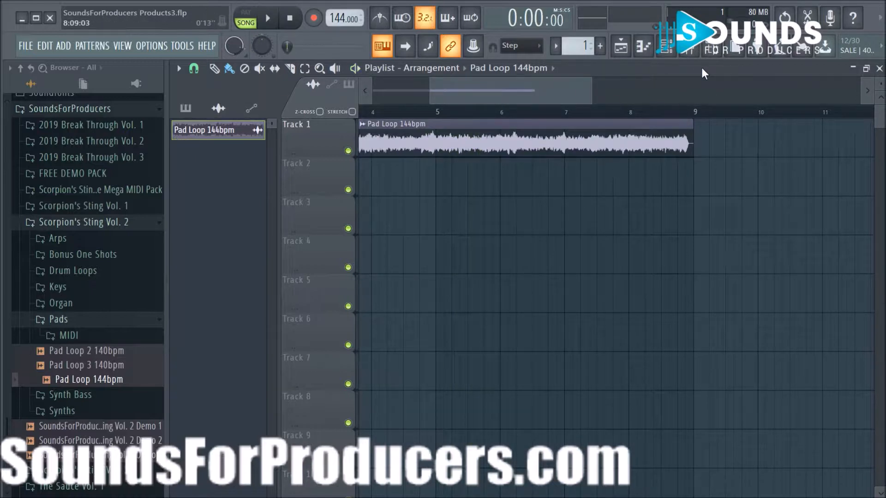
# Route the Pad Loop 144bpm channel to mixer Insert 1 and return to the playlist.
pyautogui.click(687, 46)
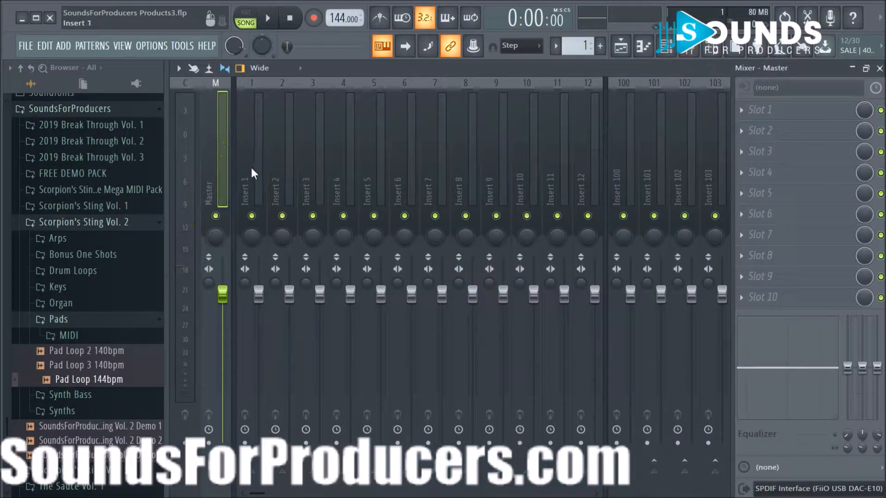
pyautogui.click(665, 46)
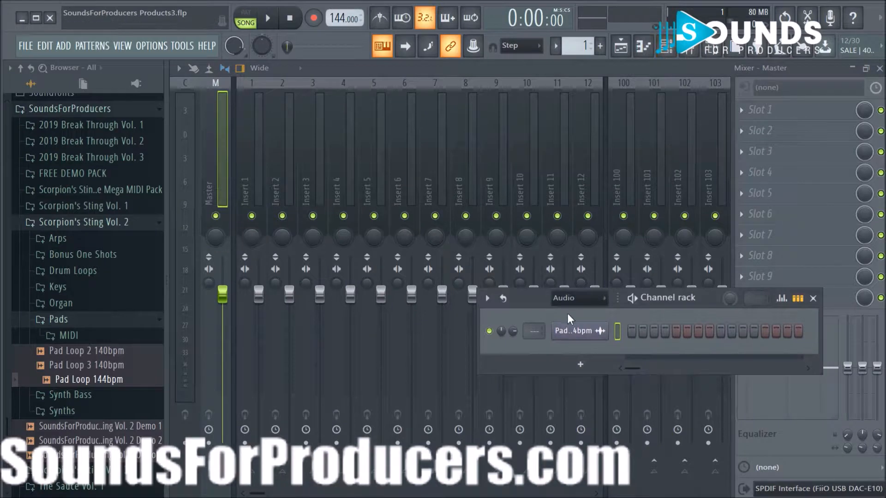
pyautogui.scroll(1, 535, 330)
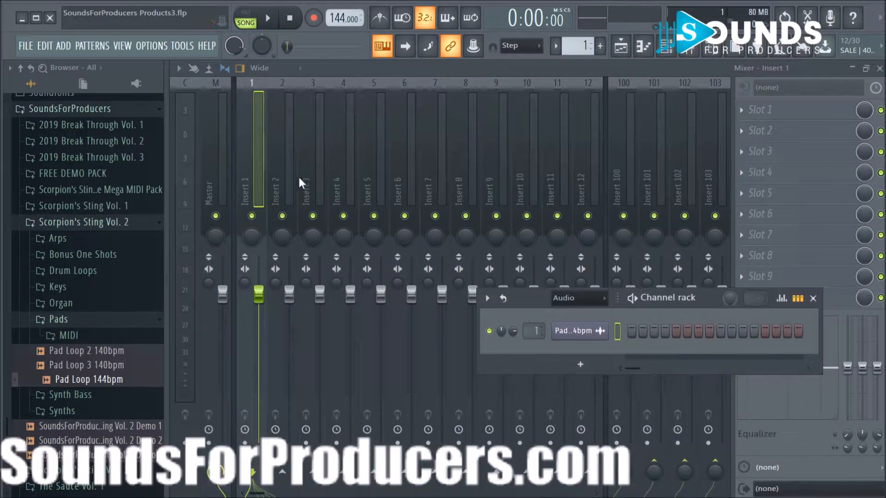
pyautogui.click(252, 150)
pyautogui.click(620, 46)
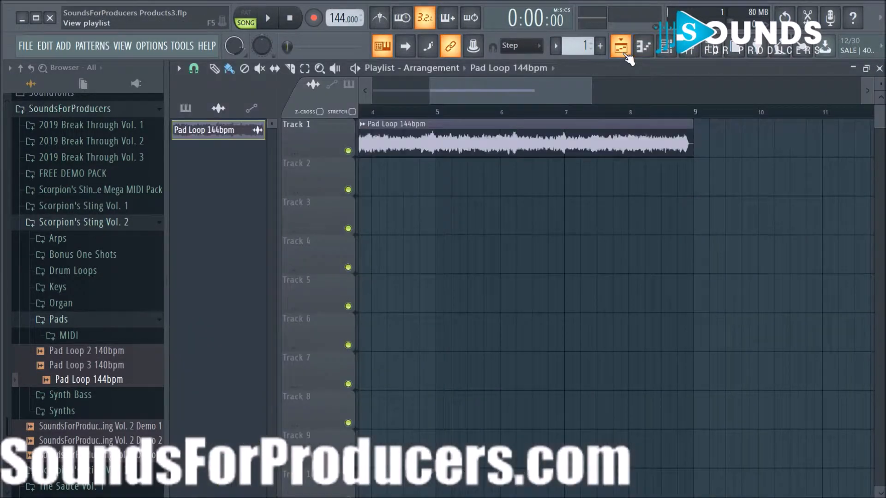
# Play the pad loop clip from the beginning of the arrangement and stop it.
pyautogui.moveTo(475, 95); pyautogui.dragTo(440, 115)
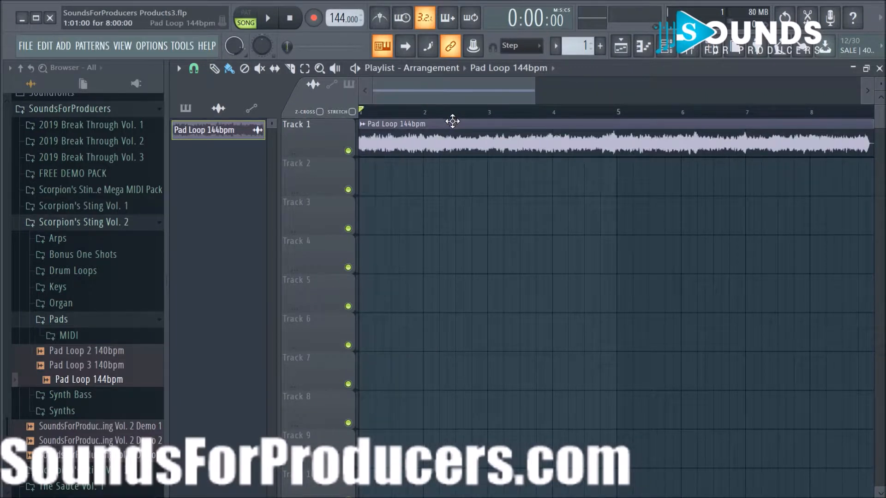
pyautogui.press('space')
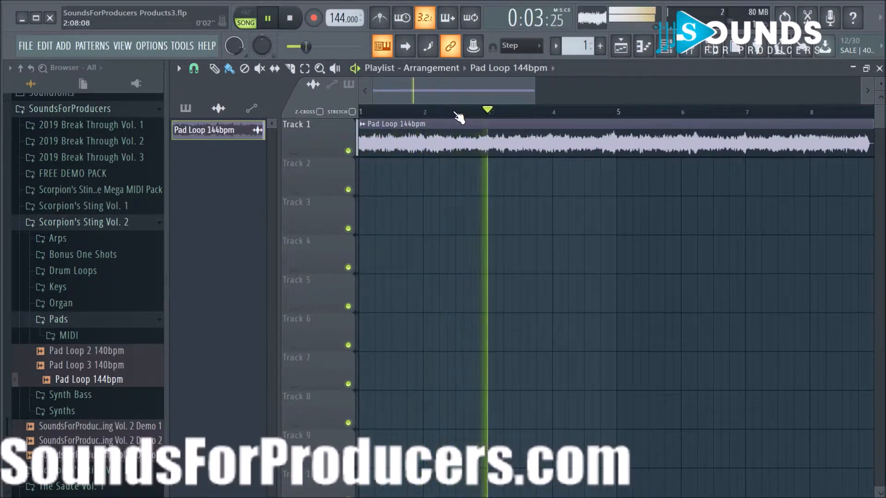
pyautogui.press('space')
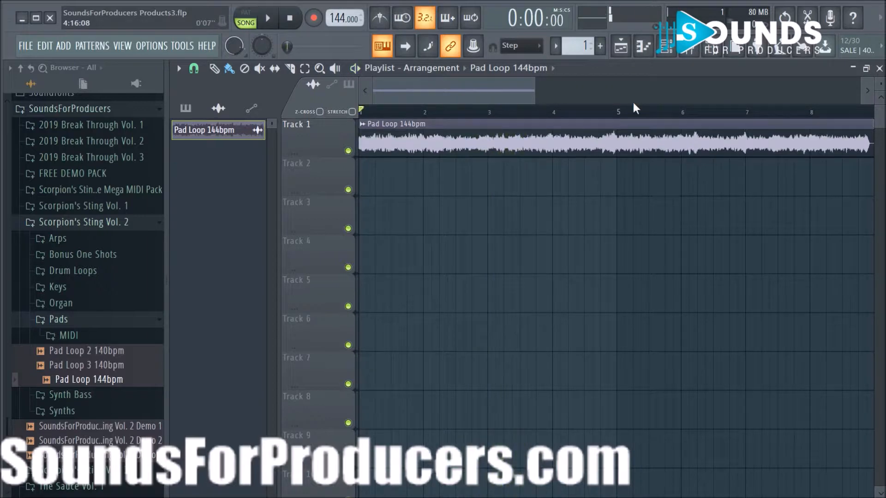
# Open the mixer and load Fruity Parametric EQ 2 into effect slot 1 of Insert 1.
pyautogui.click(697, 54)
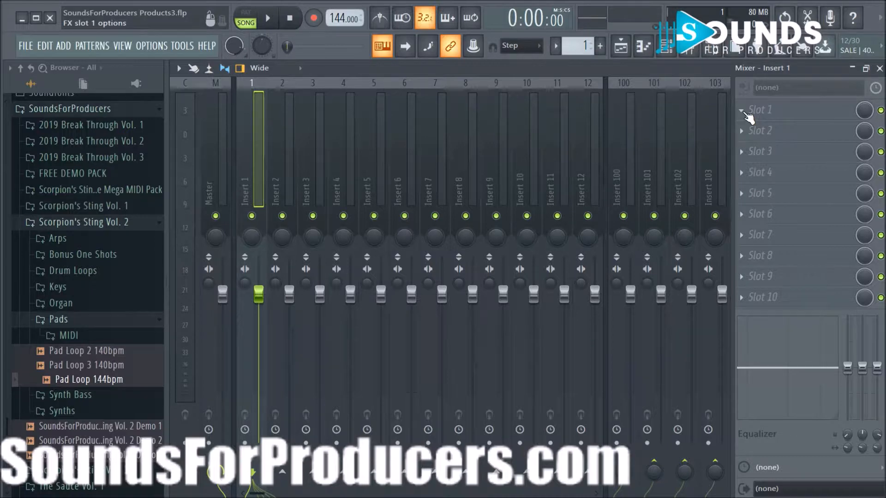
pyautogui.click(743, 112)
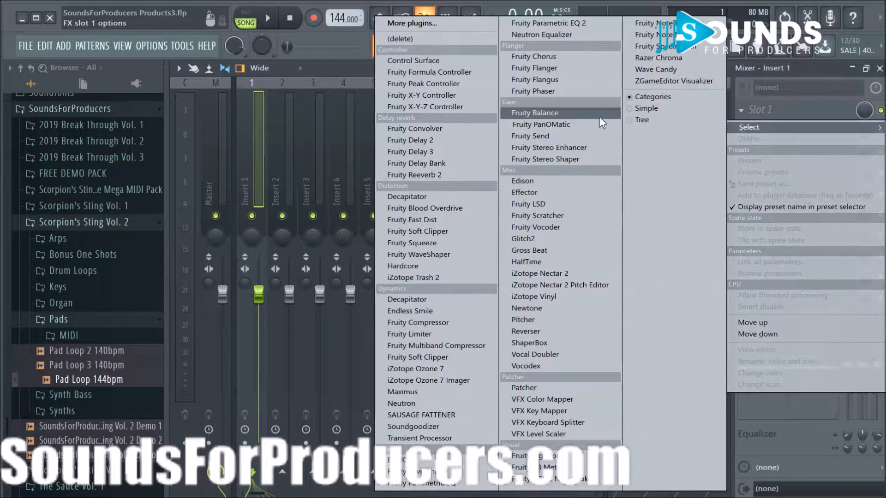
pyautogui.click(556, 22)
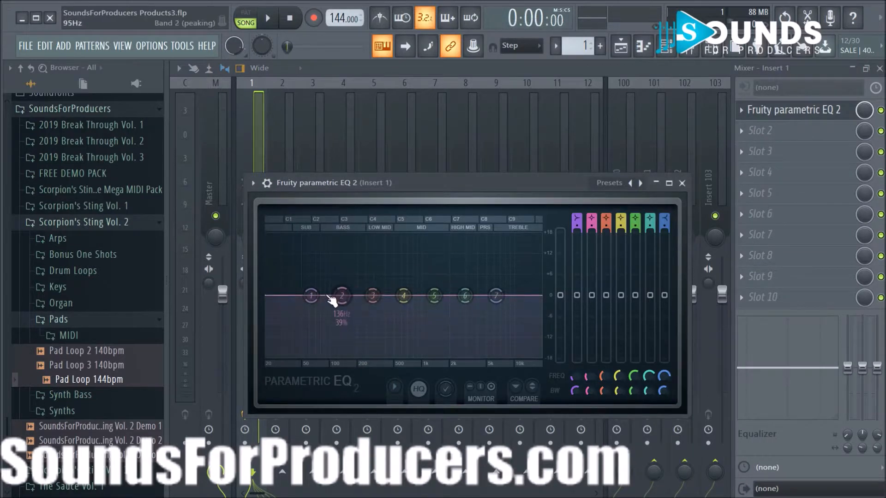
# During playback, cut the pad's lows with EQ band 1 at -18 dB and 240 Hz, slightly lower highest band 7, and close the equalizer.
pyautogui.press('space')
pyautogui.moveTo(312, 298); pyautogui.dragTo(364, 356)
pyautogui.moveTo(577, 226); pyautogui.dragTo(578, 227)
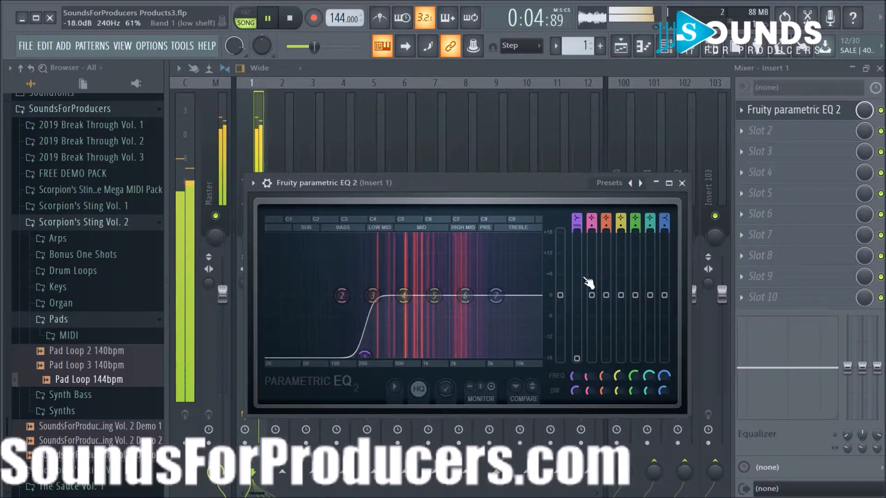
pyautogui.moveTo(496, 296); pyautogui.dragTo(529, 308)
pyautogui.click(682, 184)
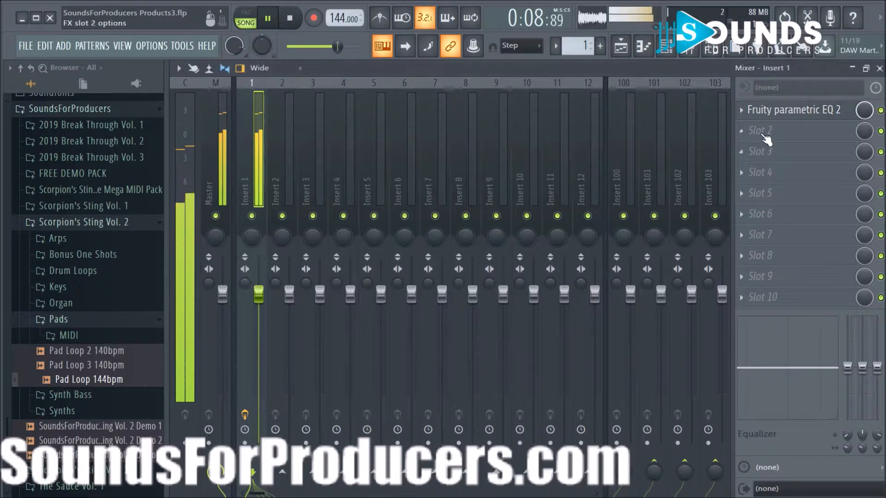
# Load Fruity Reeverb 2 into effect slot 2 of Insert 1 and adjust its room size.
pyautogui.click(743, 132)
pyautogui.click(480, 176)
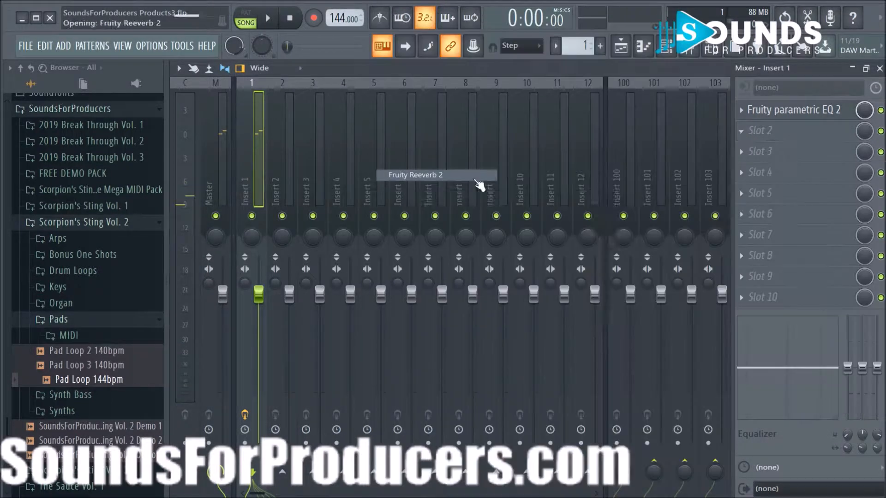
pyautogui.moveTo(438, 262); pyautogui.dragTo(447, 270)
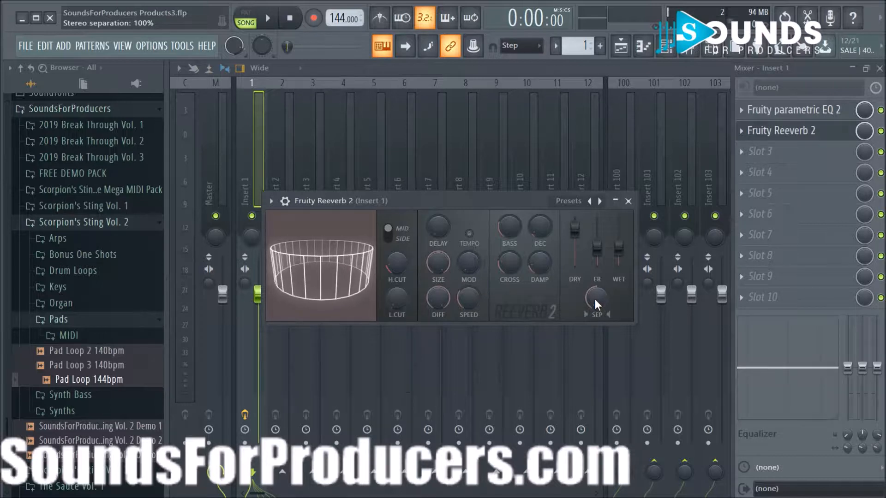
# Raise the reverb's wet level to 81% while checking it in playback, and close the reverb.
pyautogui.moveTo(619, 249); pyautogui.dragTo(618, 243)
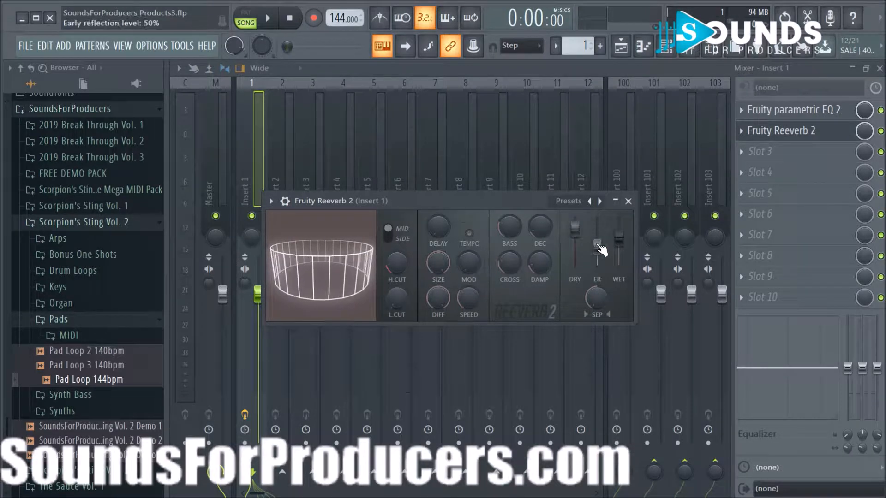
pyautogui.press('space')
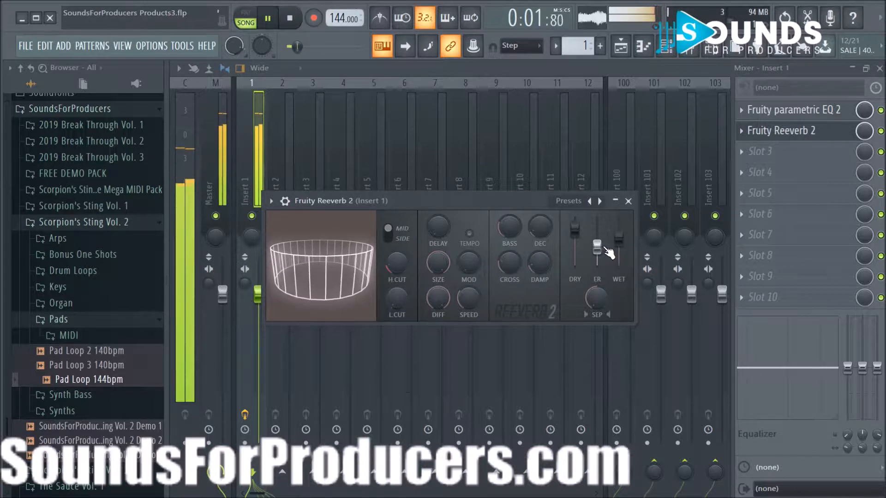
pyautogui.moveTo(622, 248); pyautogui.dragTo(622, 245)
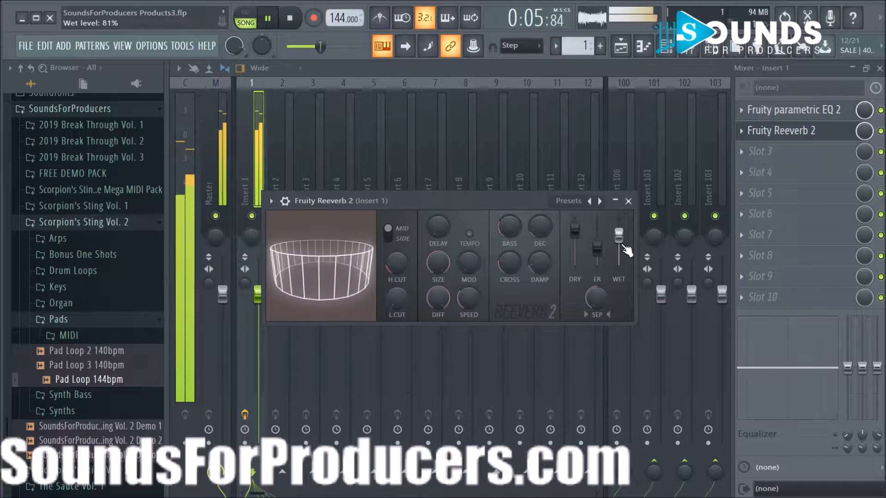
pyautogui.press('space')
pyautogui.click(627, 201)
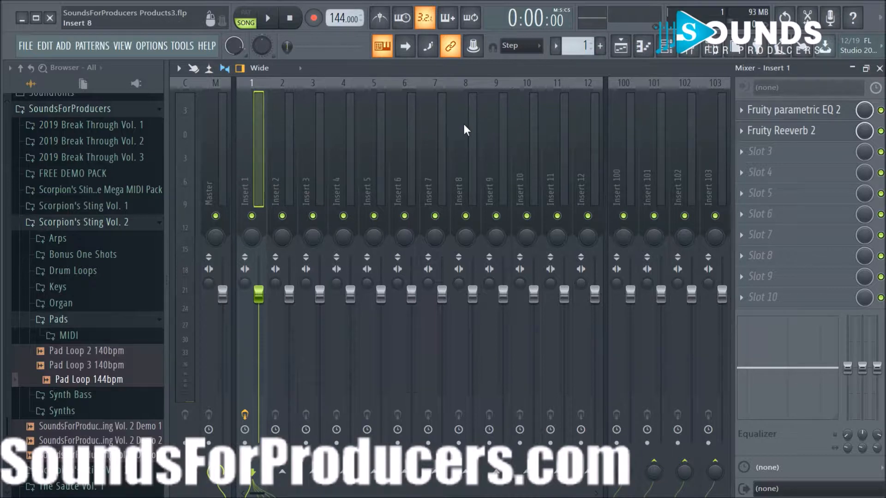
# Play the processed pad, try 45% stereo separation on Insert 1, then reset the separation and stop playback.
pyautogui.press('space')
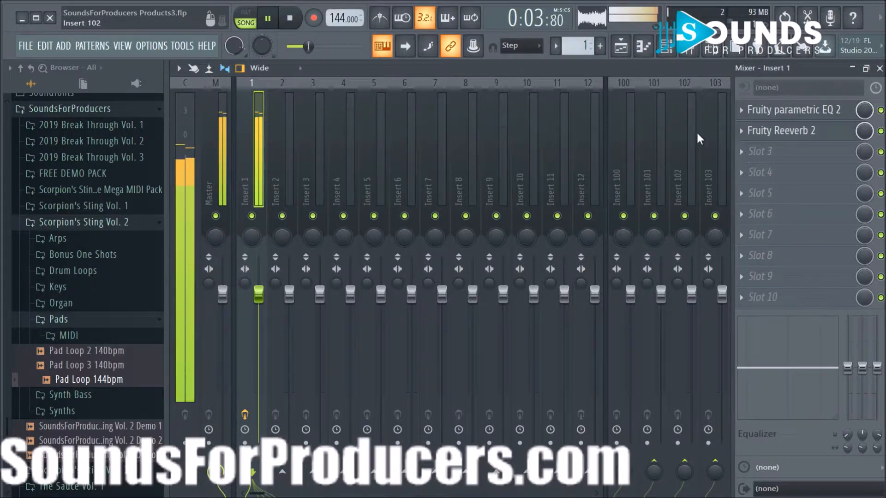
pyautogui.press('space')
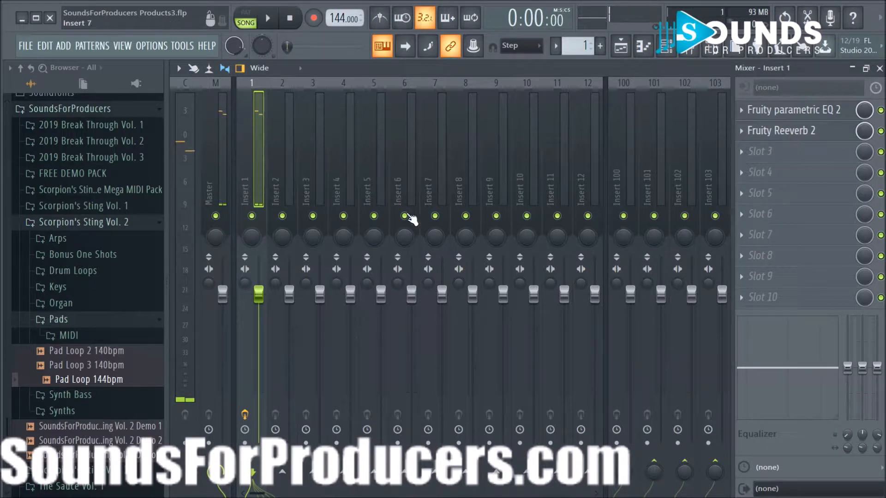
pyautogui.press('space')
pyautogui.moveTo(245, 284); pyautogui.dragTo(244, 289)
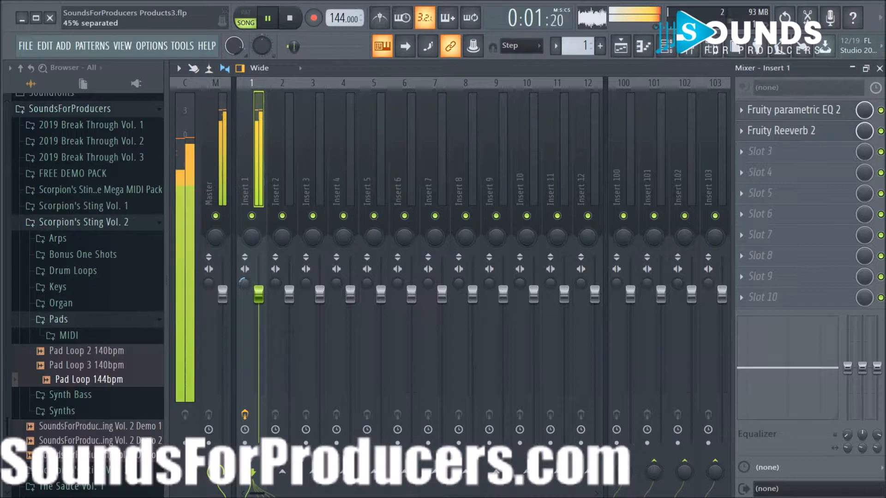
pyautogui.rightClick(245, 283)
pyautogui.click(259, 290)
pyautogui.press('space')
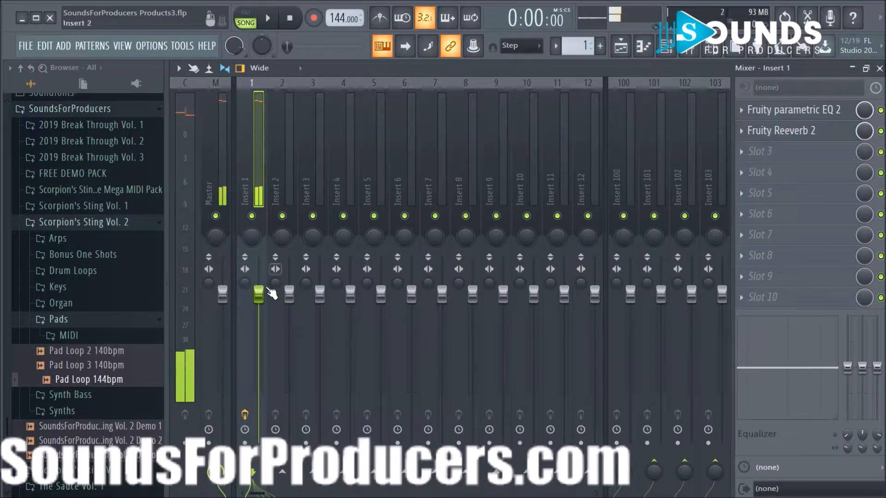
# Lower the Insert 1 volume fader in two stages while listening to the pad loop.
pyautogui.moveTo(258, 293); pyautogui.dragTo(258, 310)
pyautogui.press('space')
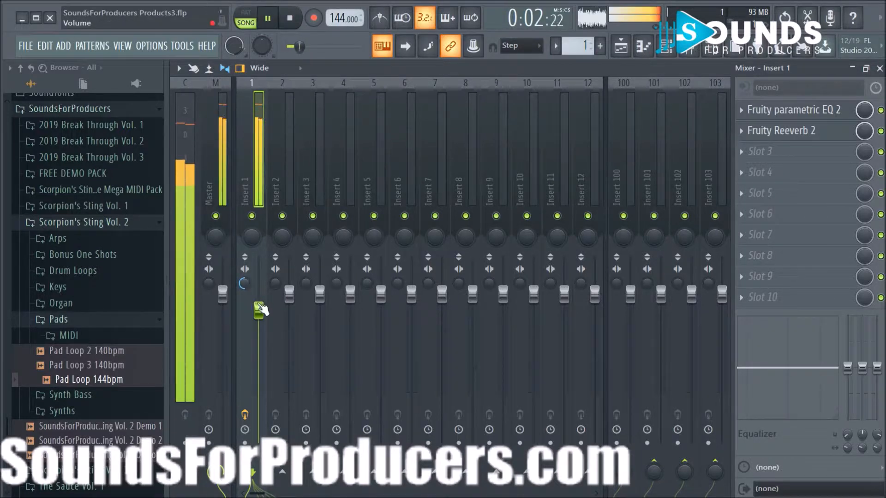
pyautogui.moveTo(261, 313); pyautogui.dragTo(266, 339)
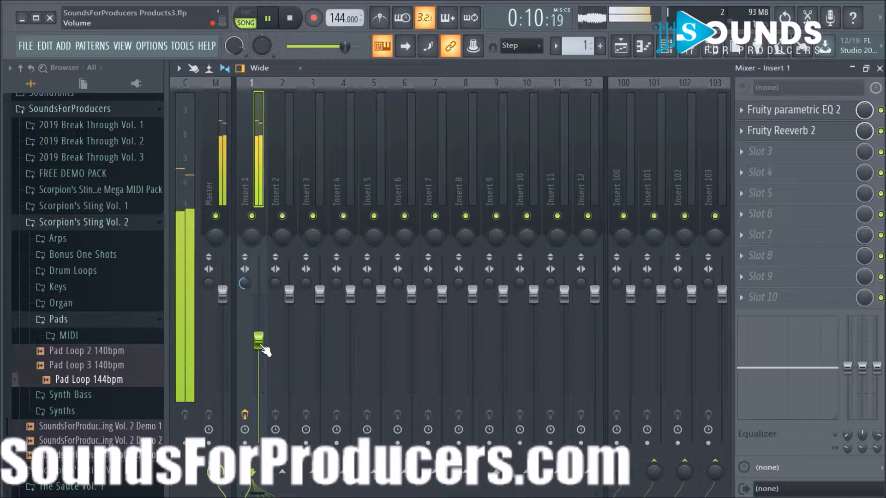
# Reset the stereo separation of Insert 1 and set it to 39% separated.
pyautogui.rightClick(245, 283)
pyautogui.click(258, 289)
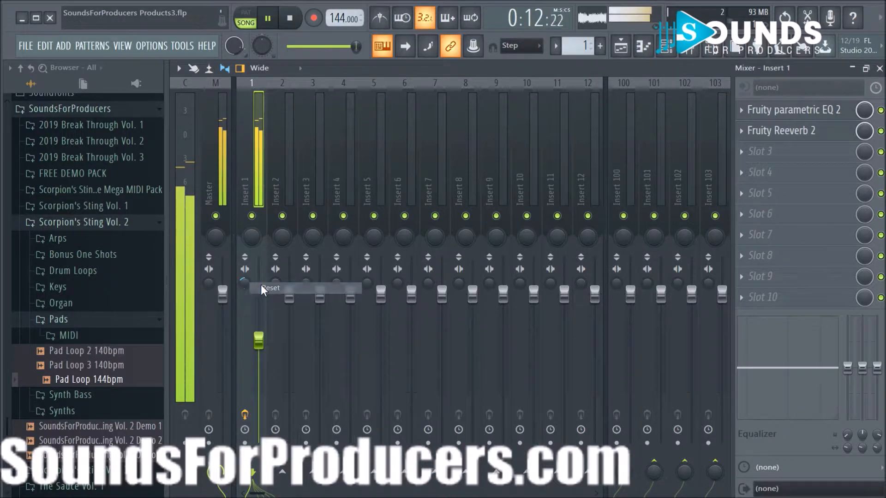
pyautogui.moveTo(245, 283); pyautogui.dragTo(244, 302)
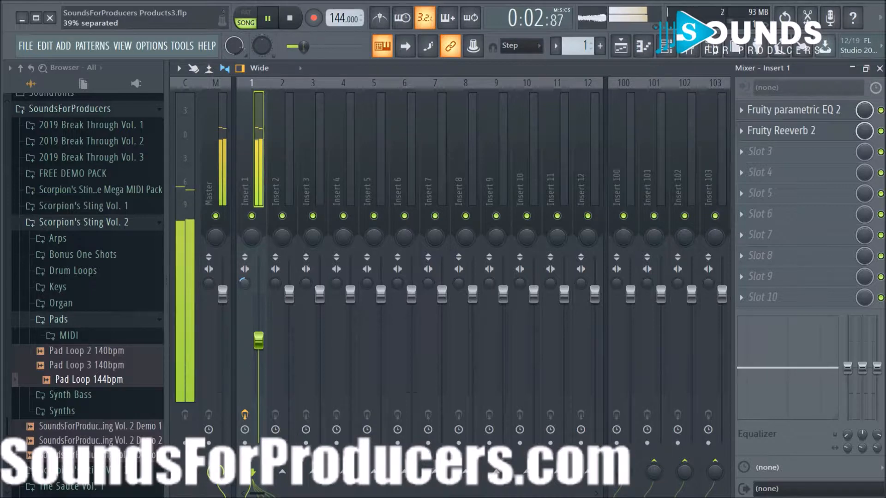
# In the playlist, turn off grid snapping and stretch the pad clip to a length of 8:01:06 so its audio ends at bar 9.
pyautogui.click(623, 49)
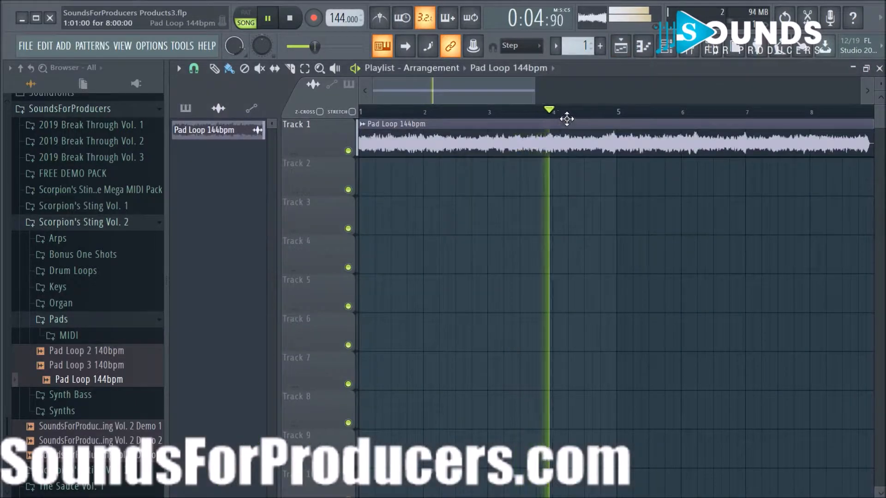
pyautogui.scroll(-3, 572, 114)
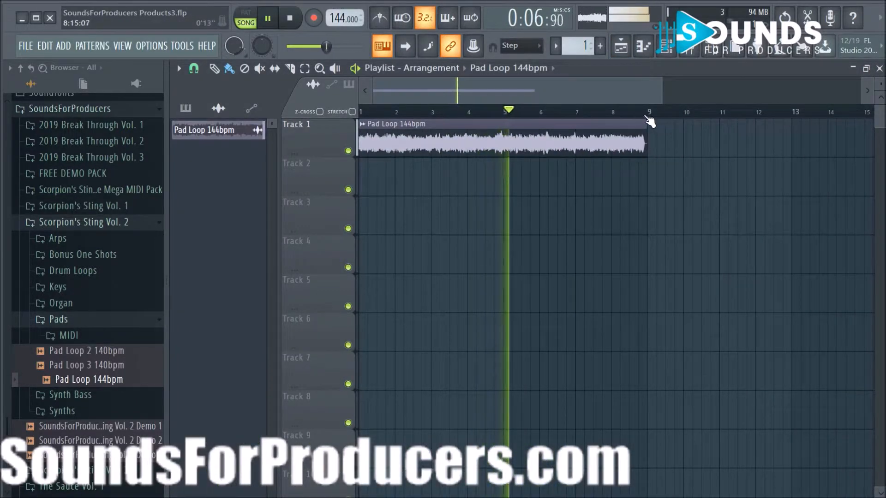
pyautogui.scroll(5, 650, 121)
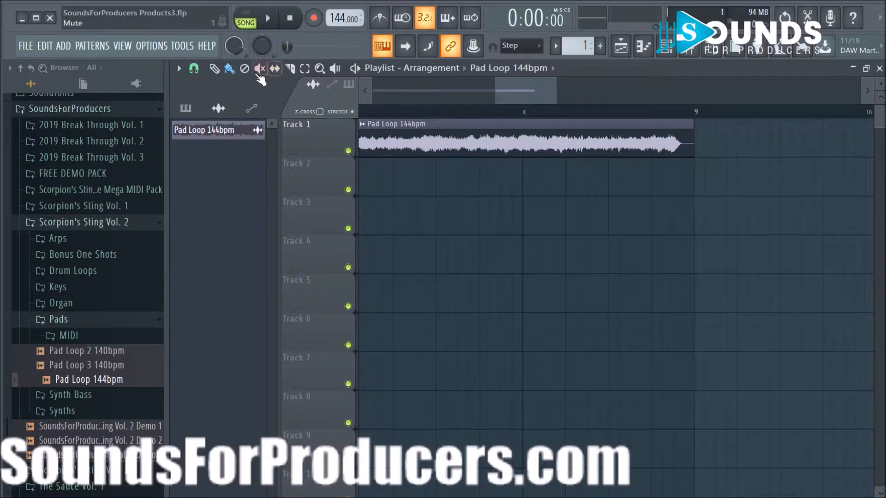
pyautogui.click(194, 70)
pyautogui.click(217, 127)
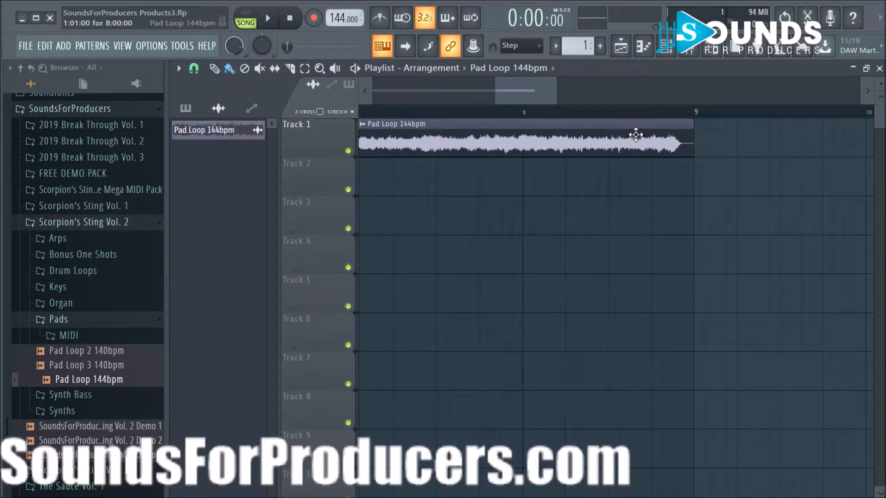
pyautogui.moveTo(690, 125); pyautogui.dragTo(704, 128)
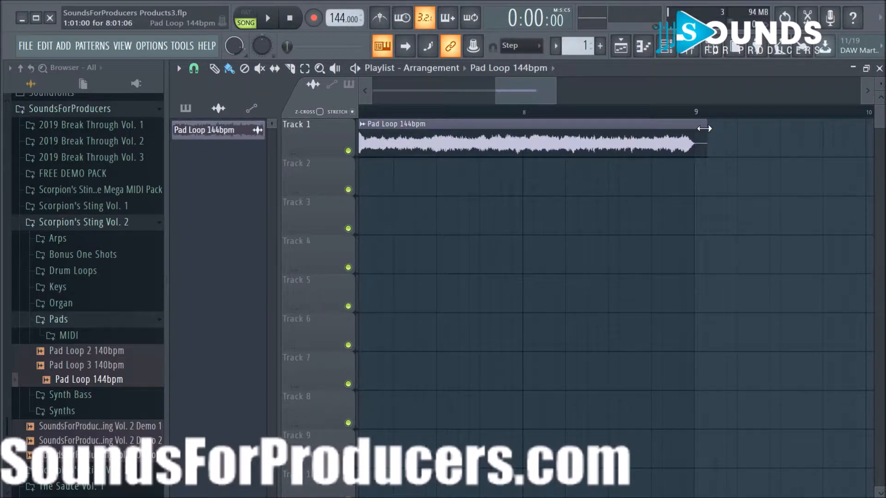
# Play the stretched pad loop from the start and turn on the metronome to check its timing.
pyautogui.press('space')
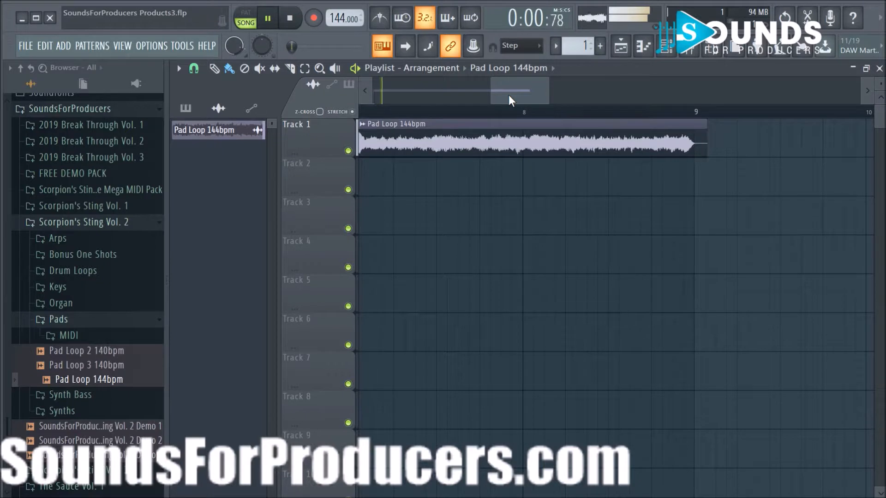
pyautogui.moveTo(508, 96); pyautogui.dragTo(285, 90)
pyautogui.scroll(-6, 460, 121)
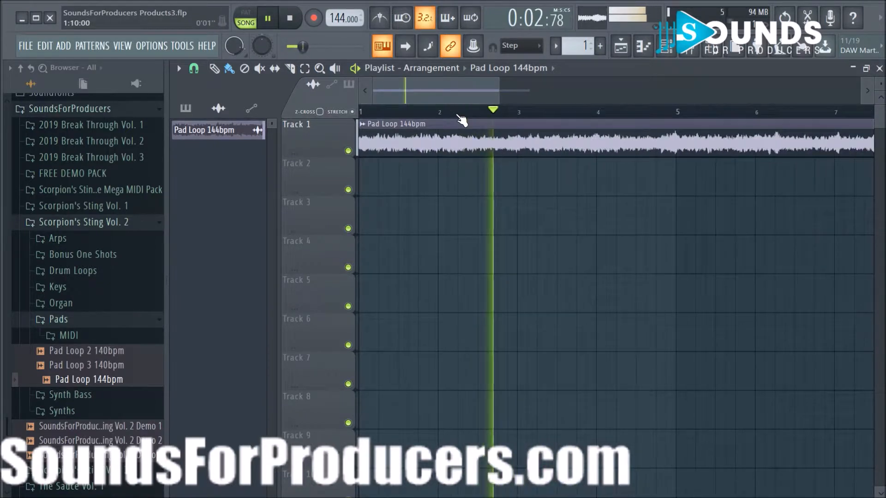
pyautogui.click(380, 19)
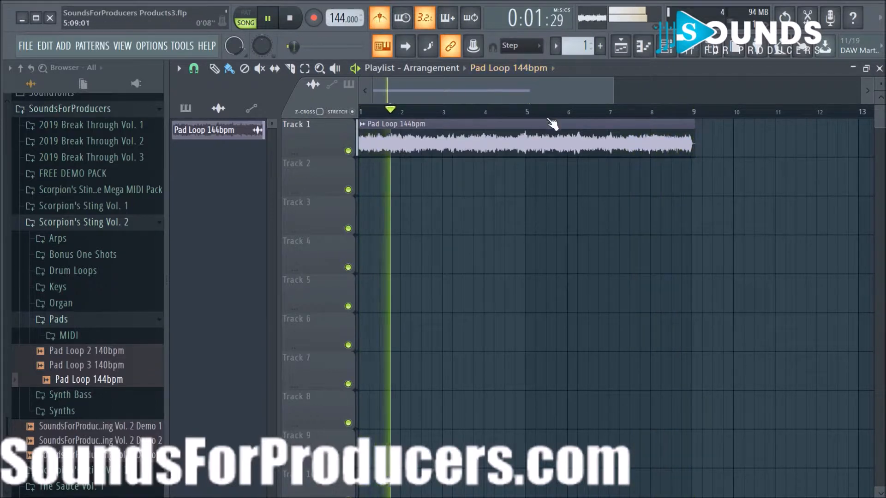
pyautogui.scroll(2, 551, 119)
pyautogui.scroll(1, 551, 119)
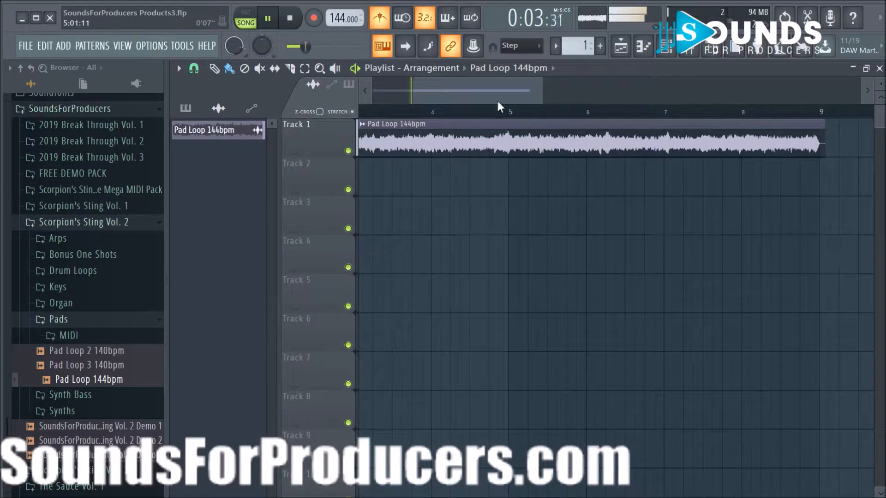
# Stop playback, set the playlist snap to Step and slice off the silent tail of the pad clip past bar 9.
pyautogui.moveTo(488, 90); pyautogui.dragTo(543, 101)
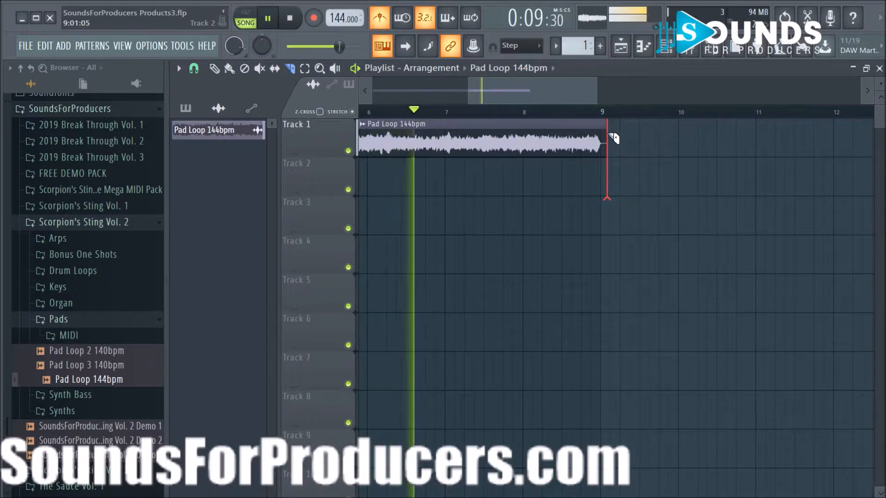
pyautogui.press('space')
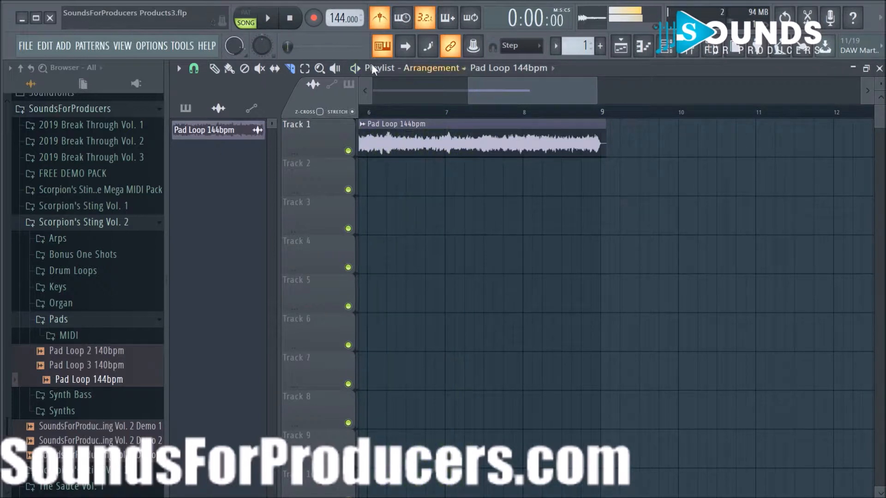
pyautogui.click(194, 69)
pyautogui.click(217, 184)
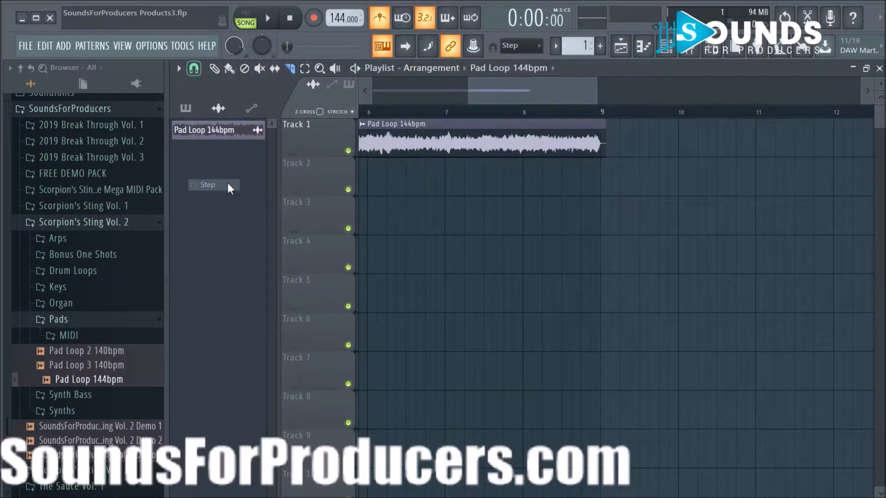
pyautogui.scroll(4, 565, 121)
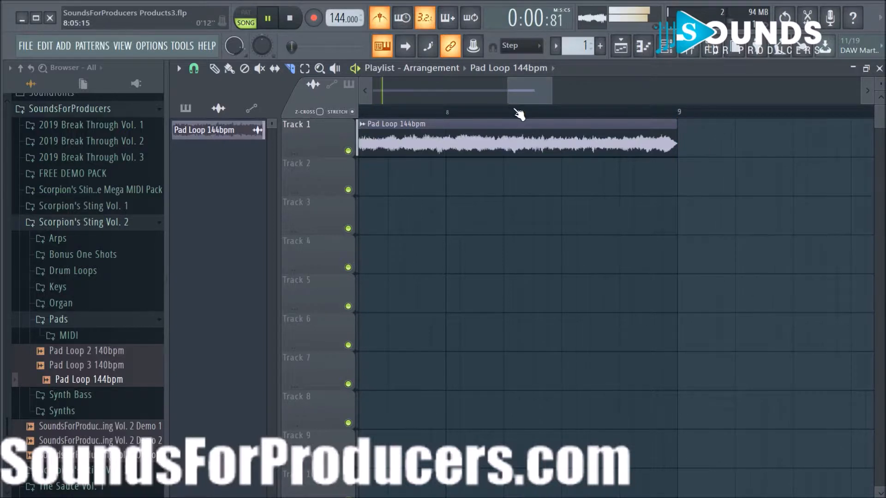
# Play the trimmed pad loop against the metronome, starting from bar 7 to check the loop point at bar 9, then stop.
pyautogui.scroll(-8, 519, 113)
pyautogui.moveTo(516, 90); pyautogui.dragTo(432, 88)
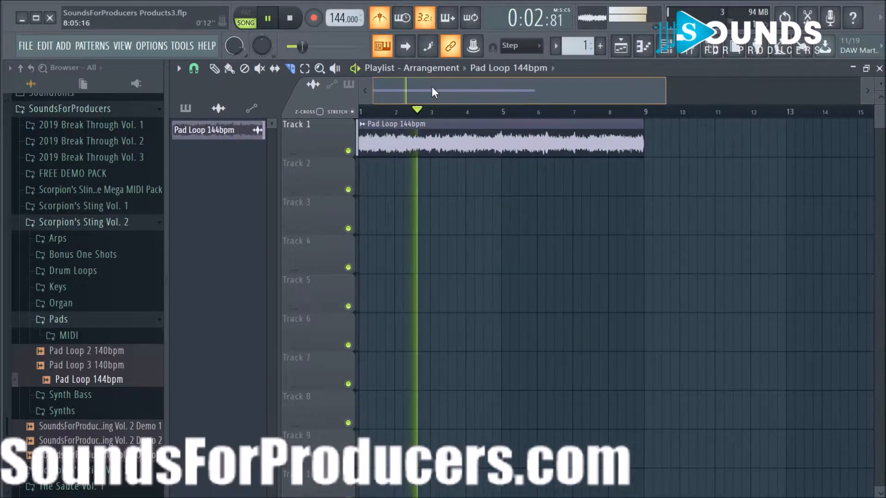
pyautogui.click(599, 113)
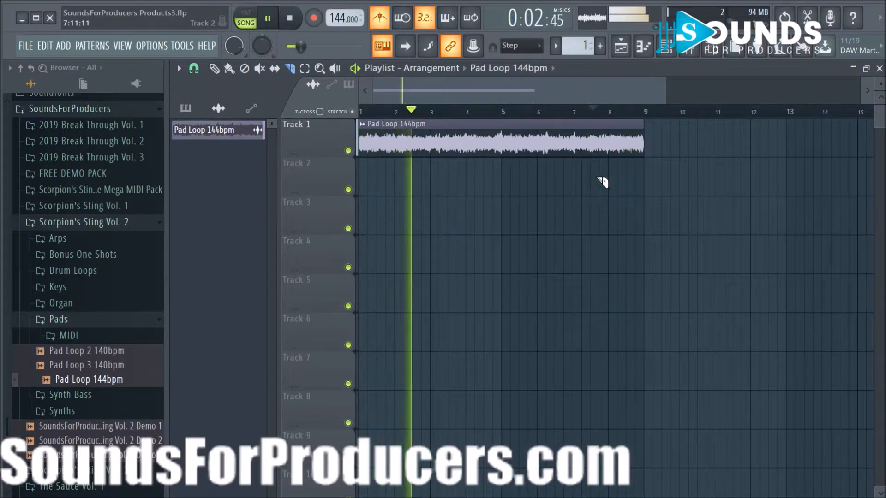
pyautogui.press('space')
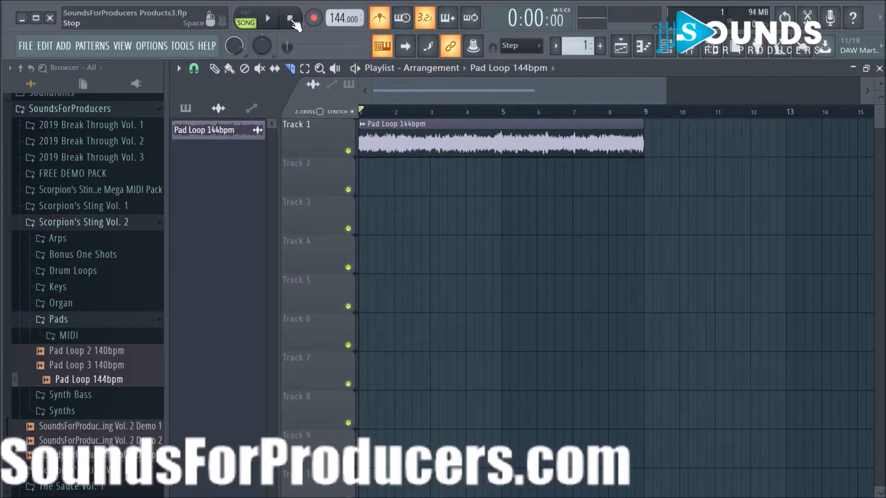
# Open the mixer on the pad loop's channel, Insert 1.
pyautogui.scroll(-3, 528, 112)
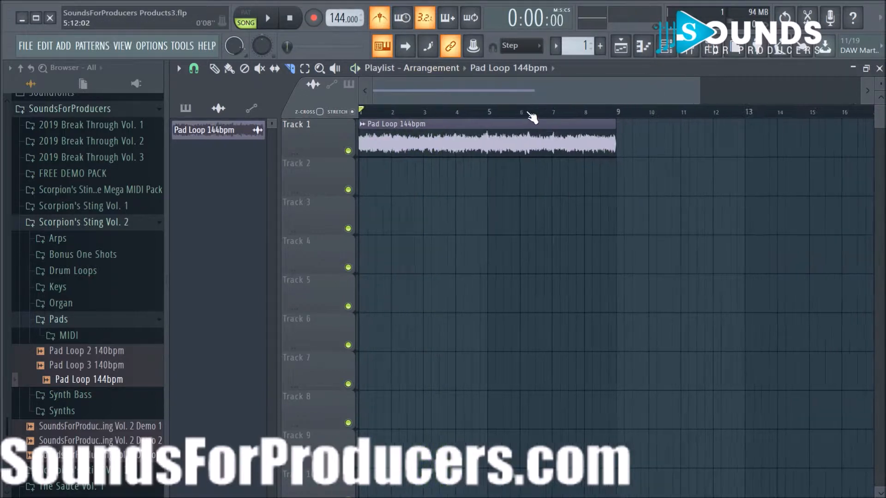
pyautogui.click(700, 54)
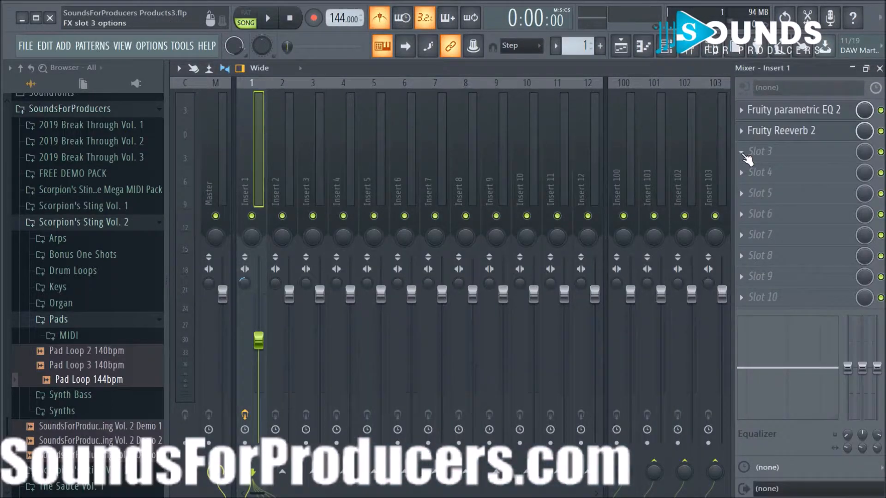
pyautogui.click(727, 153)
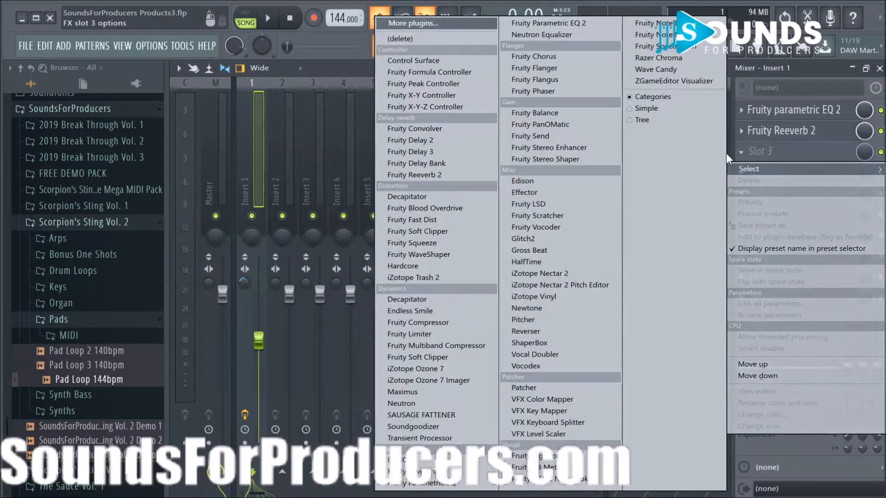
pyautogui.click(582, 272)
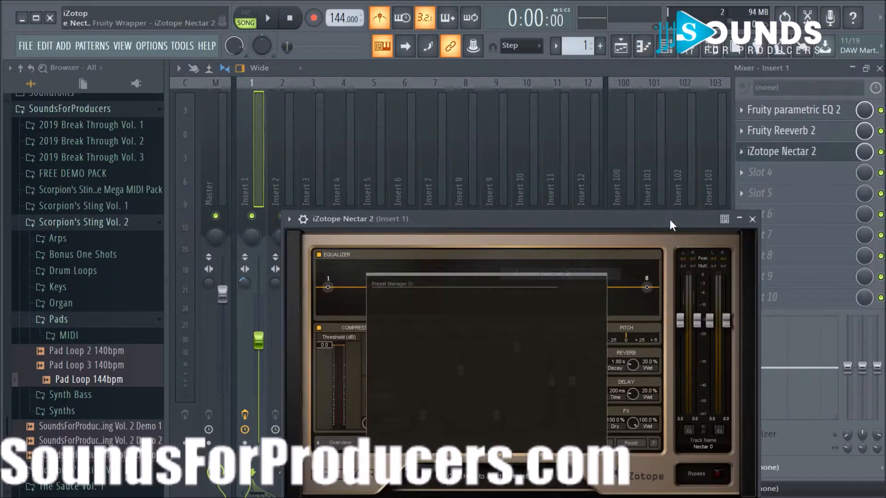
pyautogui.click(746, 220)
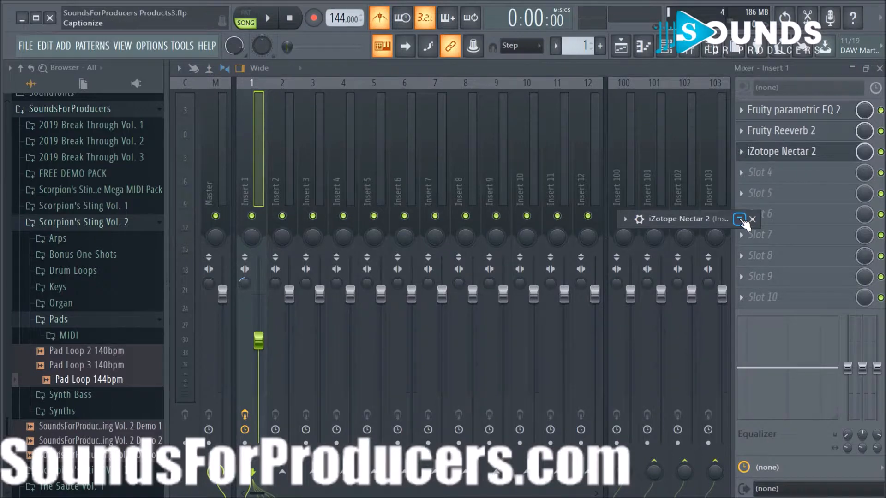
pyautogui.click(739, 220)
pyautogui.click(752, 219)
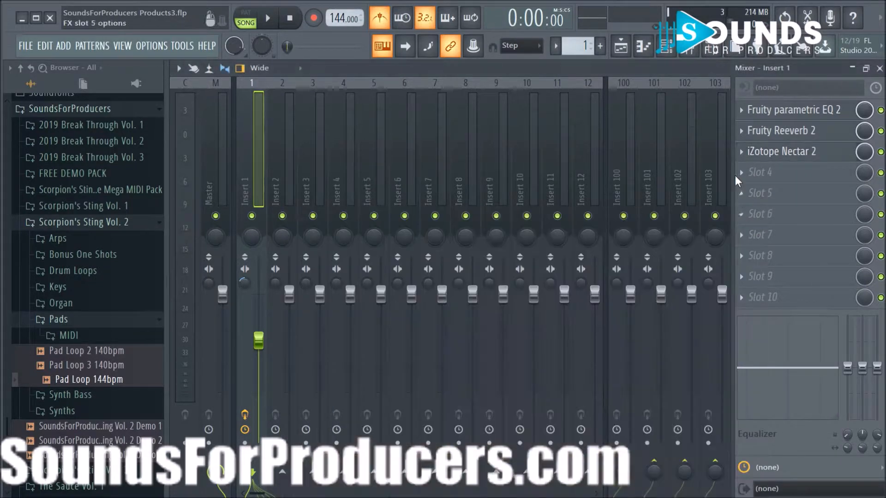
# Replace the plugin in slot 3 of Insert 1 with HalfTime, and lower its mix to 74% while the loop plays.
pyautogui.click(742, 154)
pyautogui.moveTo(748, 169)
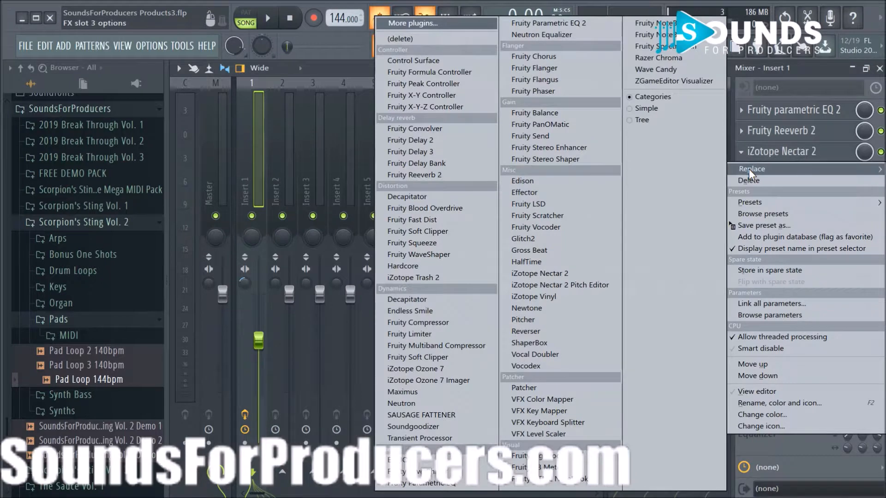
pyautogui.click(597, 262)
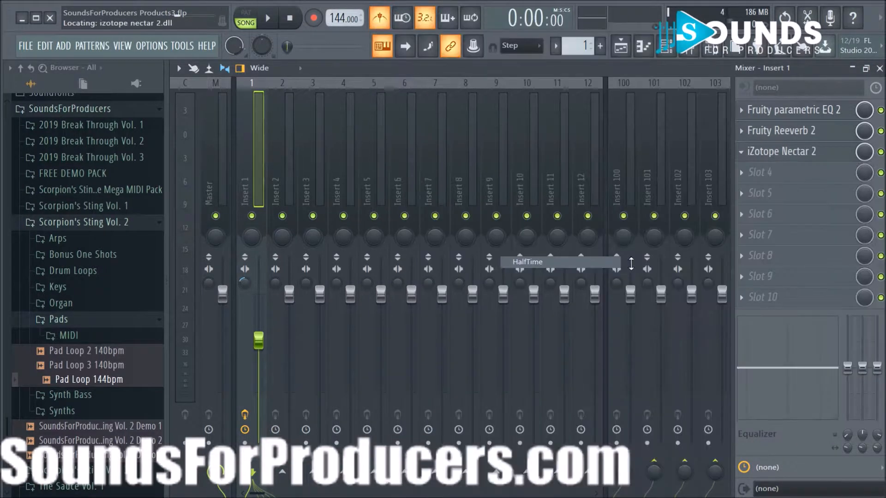
pyautogui.press('space')
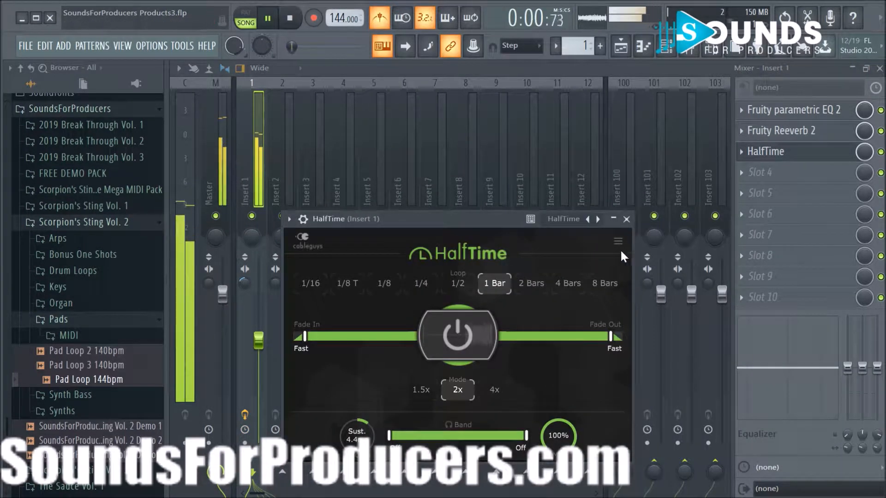
pyautogui.moveTo(552, 421); pyautogui.dragTo(552, 434)
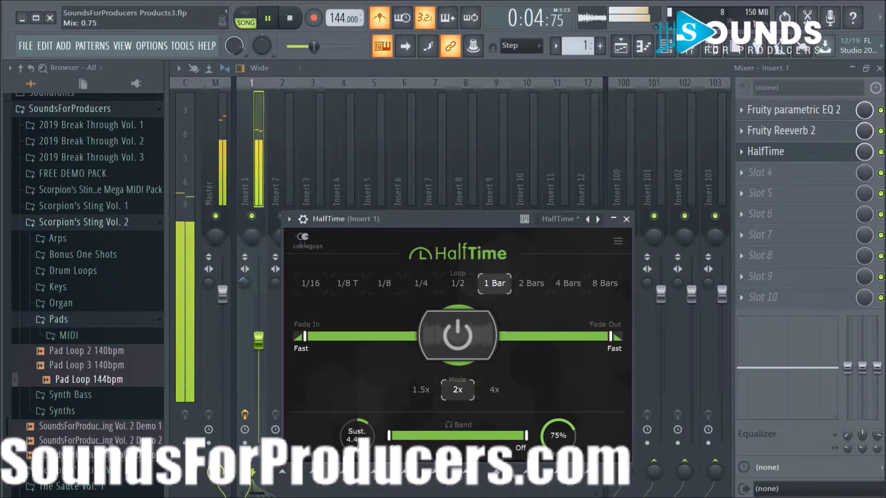
pyautogui.moveTo(552, 433); pyautogui.dragTo(552, 434)
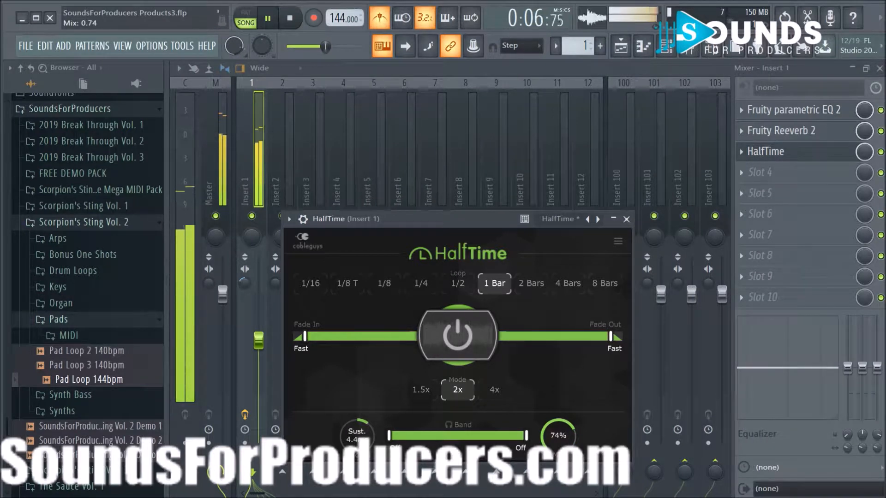
# Set HalfTime's loop length to 1/2 and turn off the metronome, ending with the plugin closed and playback stopped.
pyautogui.click(460, 285)
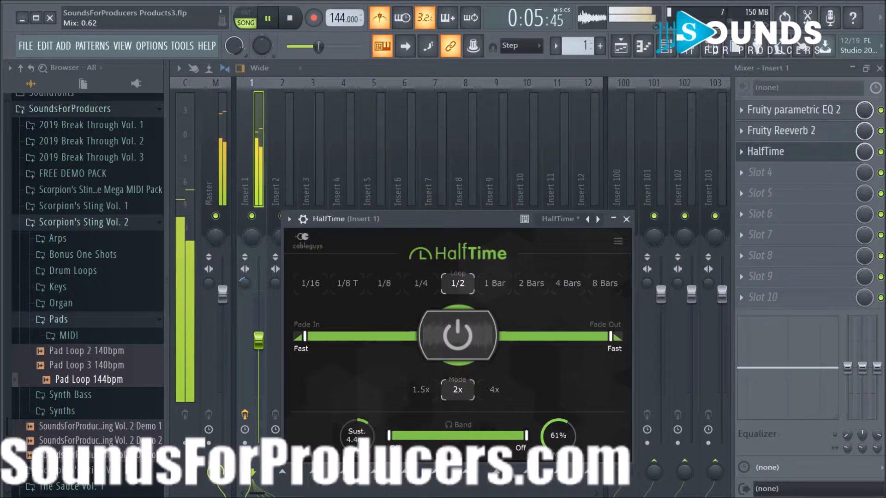
pyautogui.click(382, 17)
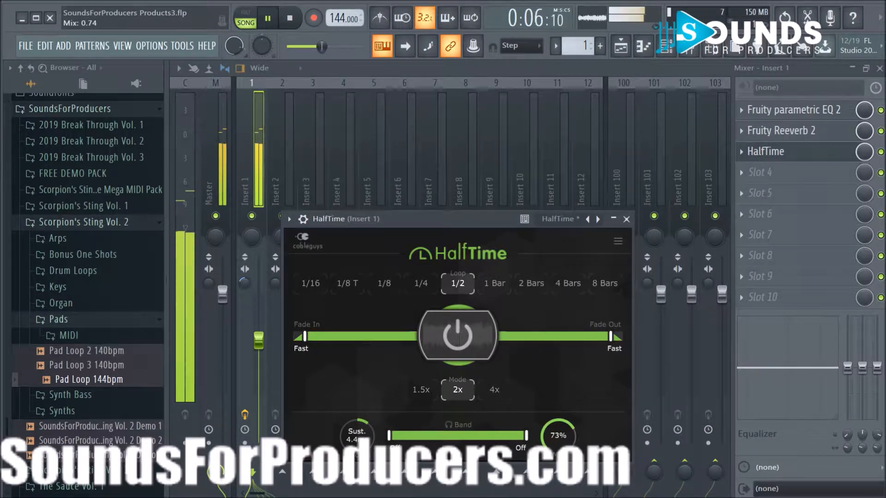
pyautogui.click(625, 219)
pyautogui.press('space')
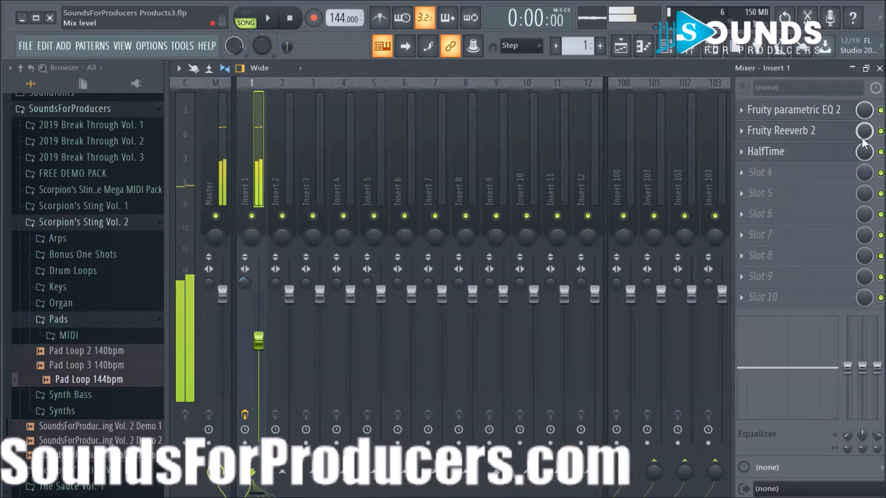
# Bypass HalfTime and load ShaperBox into slot 4 of Insert 1, adding its Time shaper during playback.
pyautogui.click(741, 172)
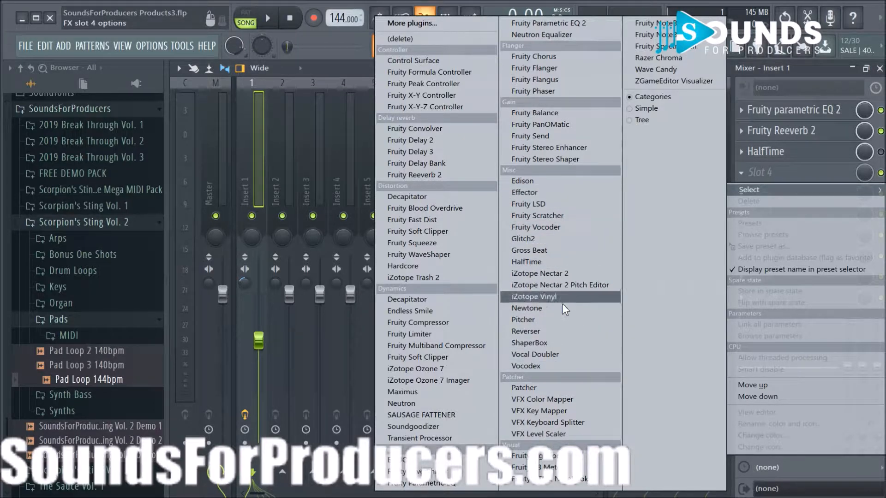
pyautogui.click(561, 343)
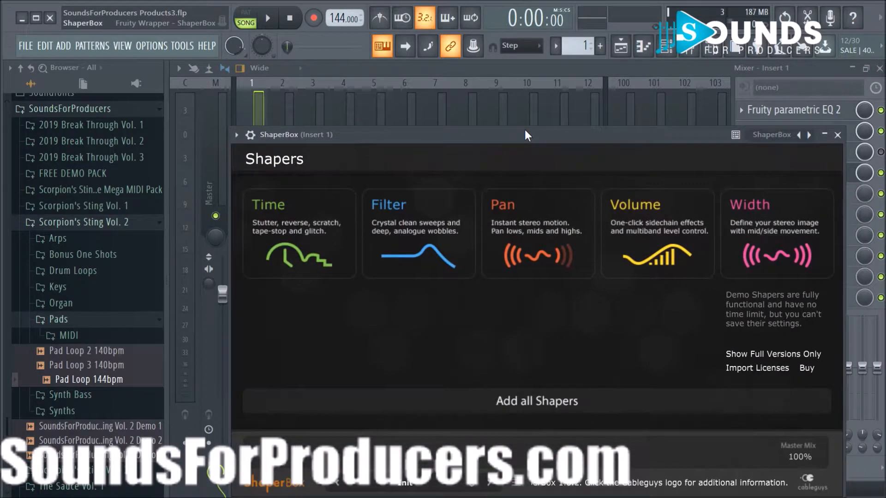
pyautogui.press('space')
pyautogui.click(323, 236)
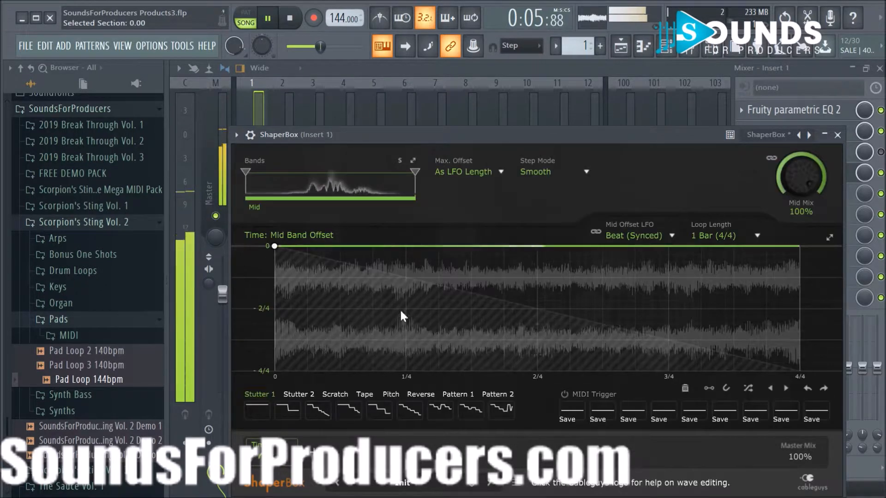
# Try Stutter 1 and Tape waves on the Time shaper, with its Mid Mix lowered to 60%.
pyautogui.click(358, 414)
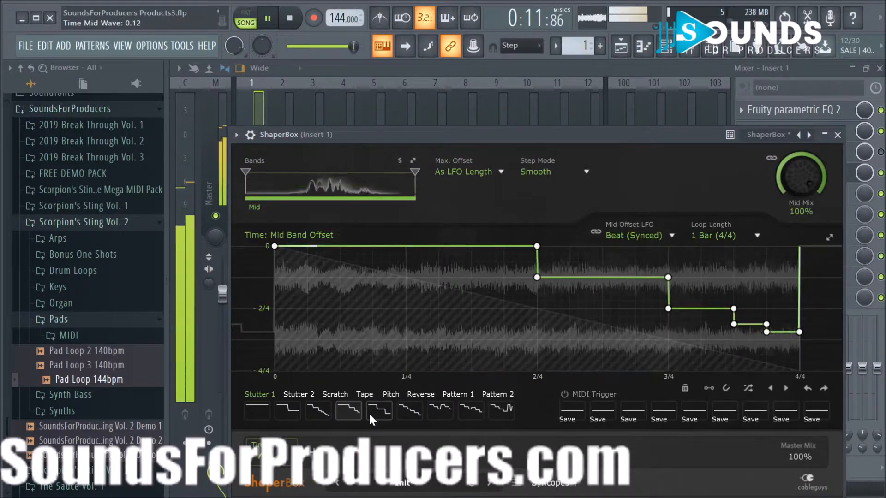
pyautogui.moveTo(800, 177); pyautogui.dragTo(800, 202)
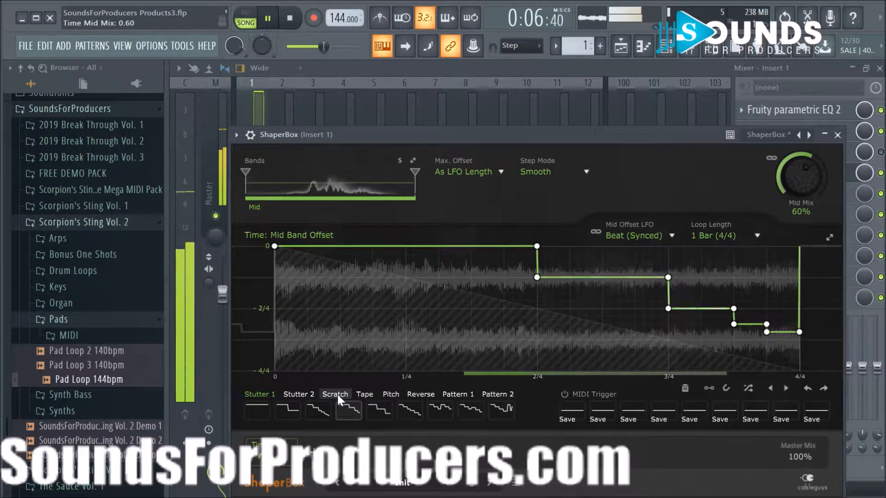
pyautogui.click(364, 394)
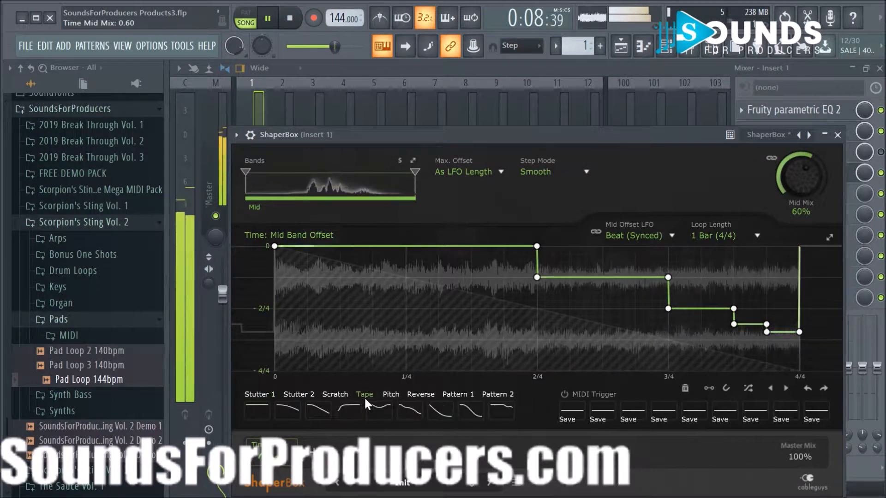
pyautogui.click(323, 407)
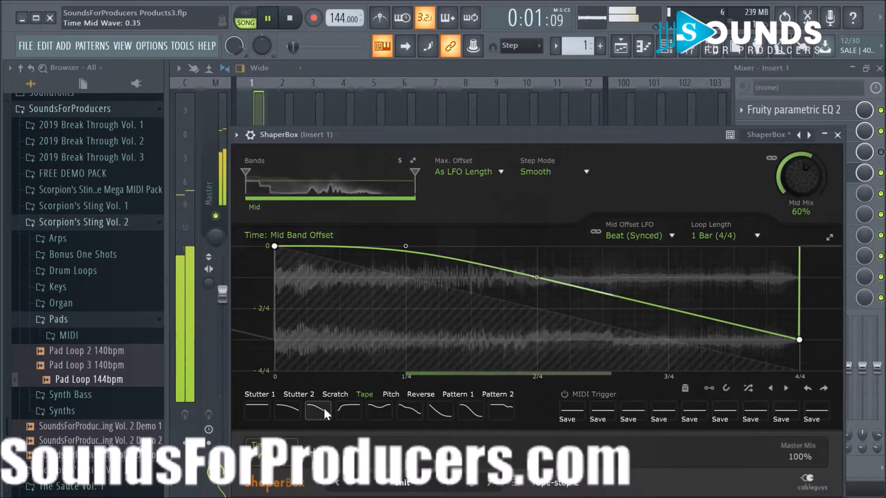
pyautogui.click(256, 394)
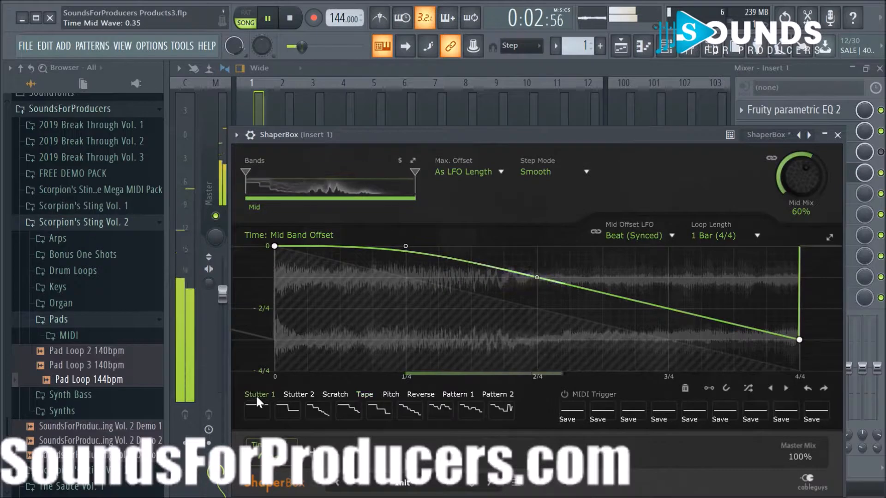
pyautogui.click(325, 405)
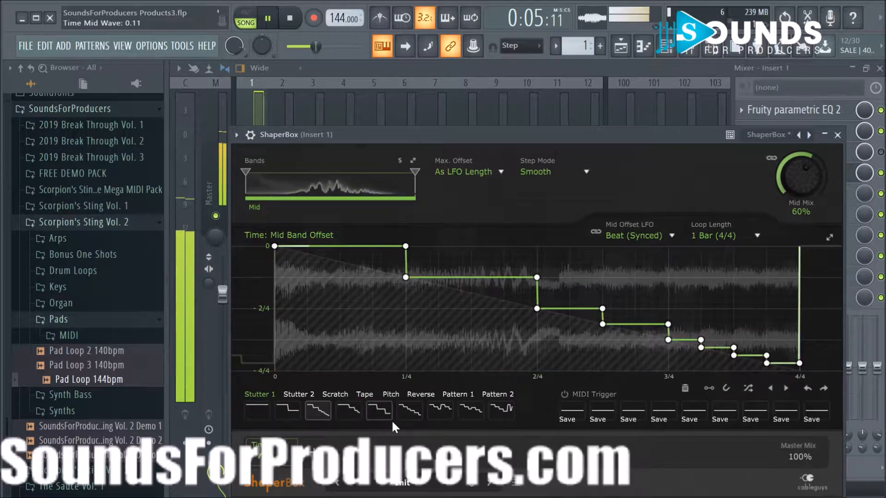
# Apply the fourth Reverse wave to ShaperBox's Time shaper and close the plugin window.
pyautogui.click(420, 394)
pyautogui.click(345, 411)
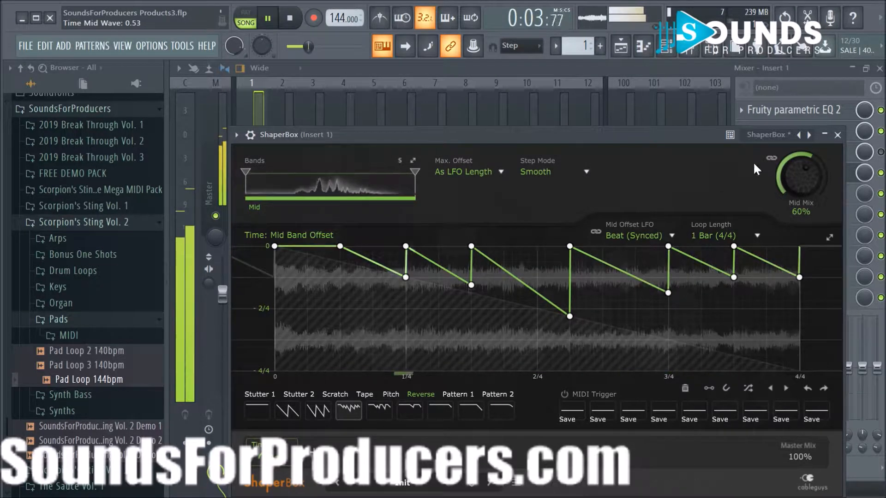
pyautogui.click(837, 135)
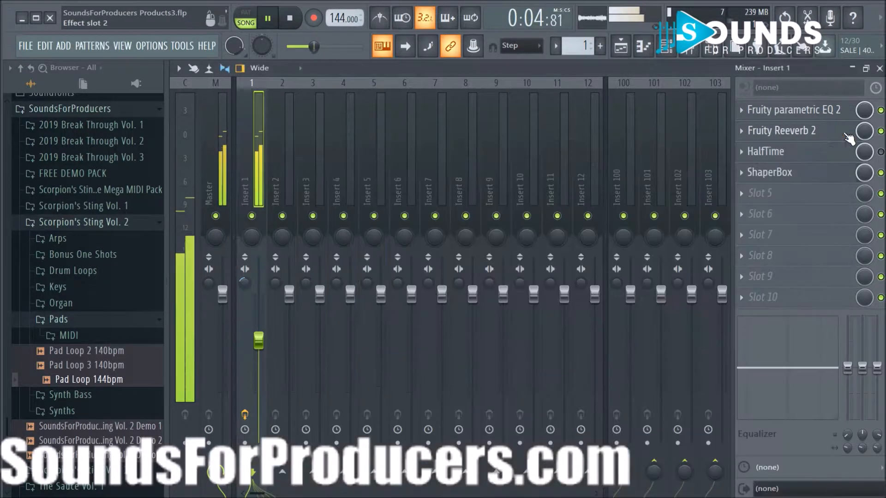
# Listen to the processed pad loop from the playlist, checking it briefly against the metronome before stopping playback.
pyautogui.click(621, 46)
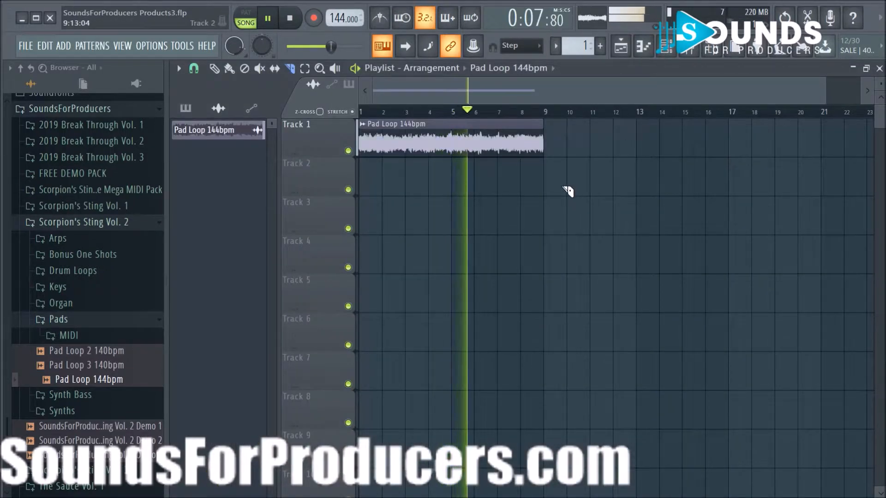
pyautogui.click(387, 22)
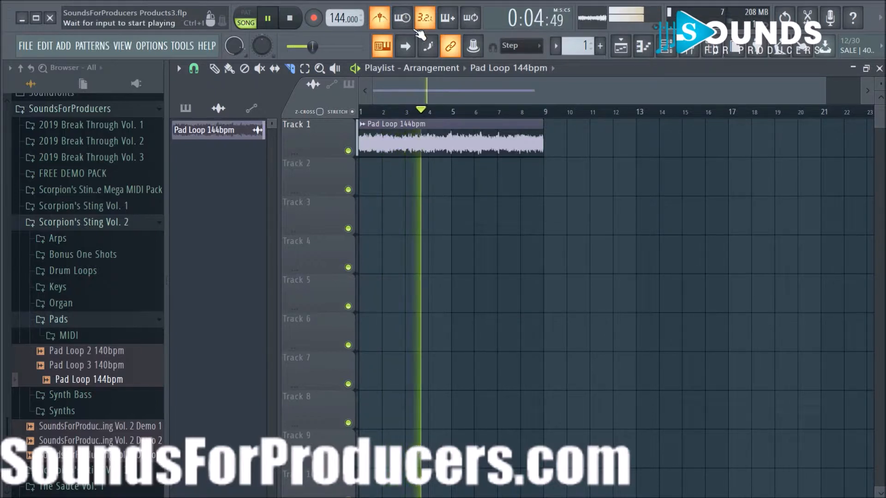
pyautogui.click(380, 18)
pyautogui.press('space')
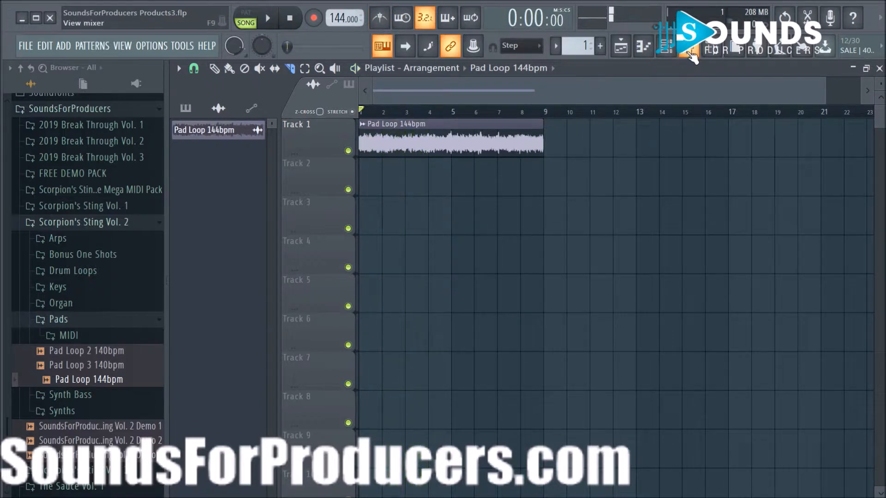
# Reopen ShaperBox on Insert 1 in the mixer, set its Mid Mix to 45% and close it.
pyautogui.click(671, 52)
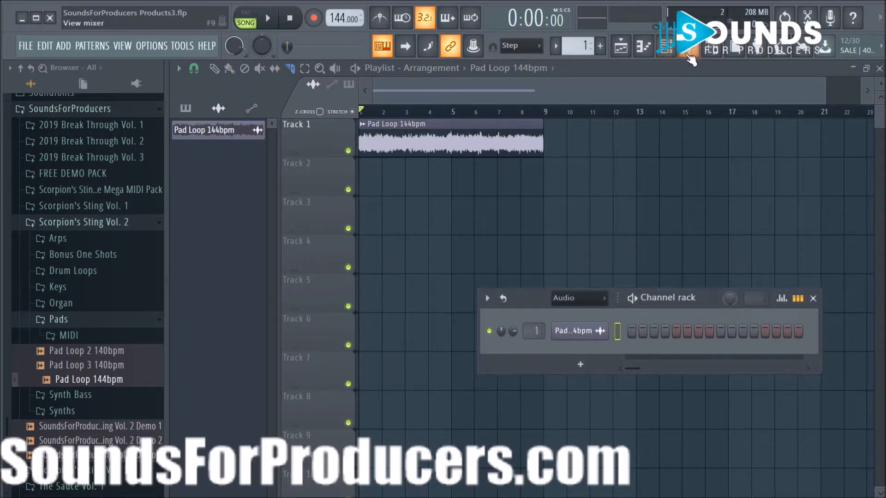
pyautogui.click(689, 57)
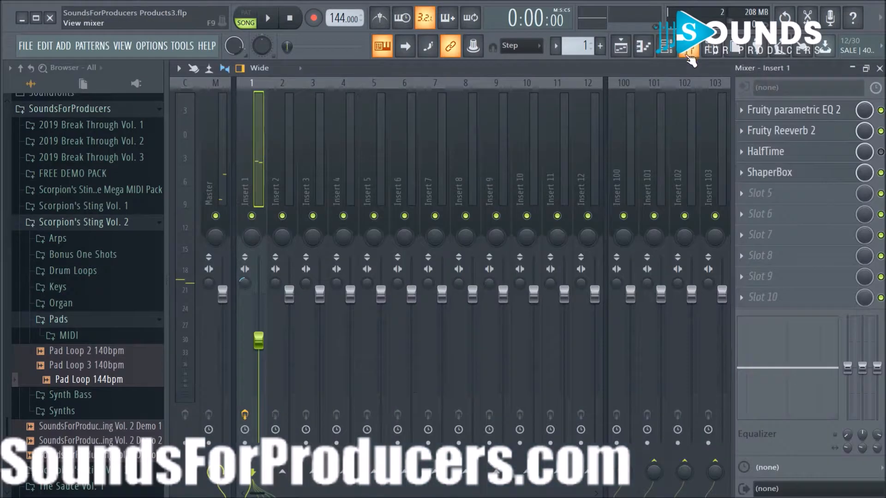
pyautogui.click(785, 174)
pyautogui.moveTo(775, 163); pyautogui.dragTo(826, 154)
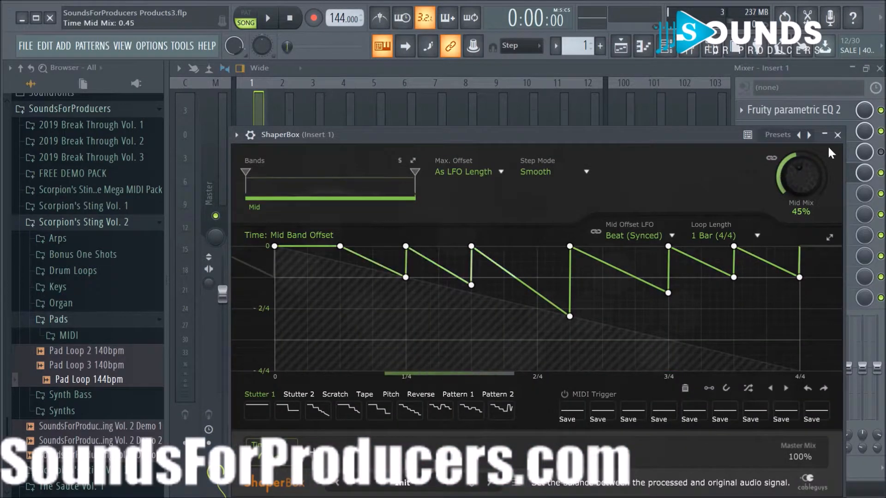
pyautogui.click(837, 135)
# Set Fruity Reeverb 2's wet level on Insert 1 to 81% while the pad loop plays, and close the plugin.
pyautogui.click(621, 46)
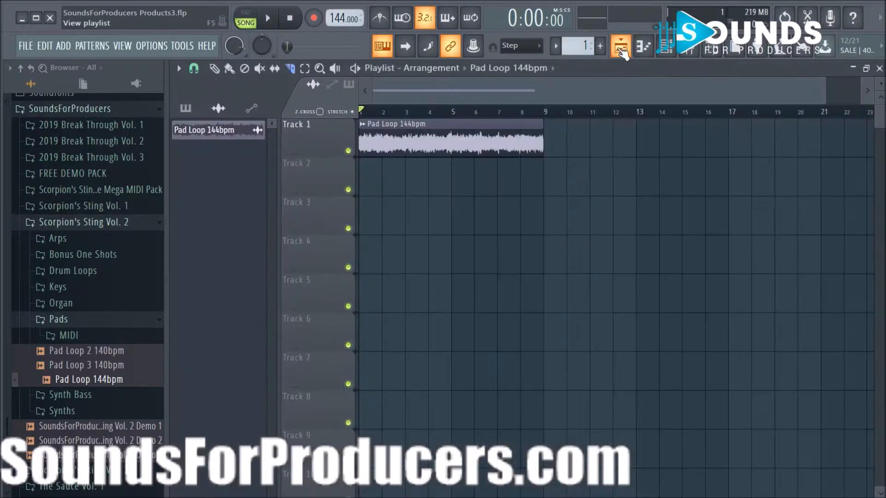
pyautogui.click(660, 50)
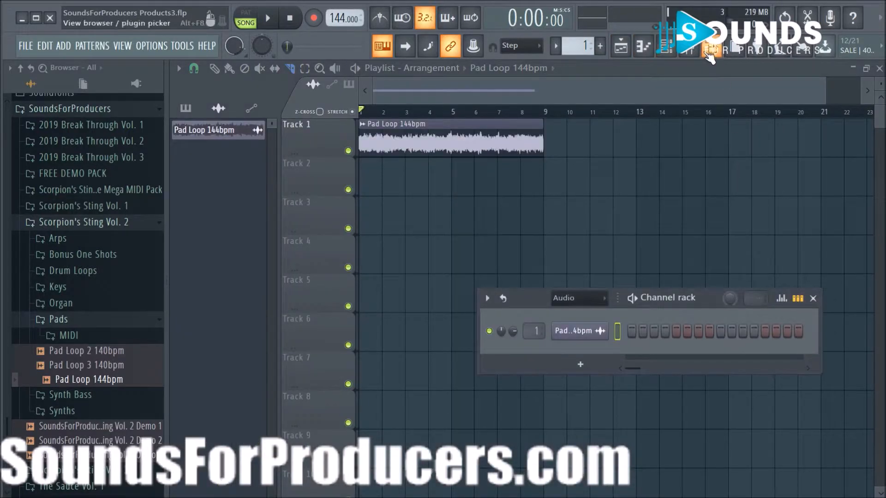
pyautogui.click(672, 50)
pyautogui.click(689, 53)
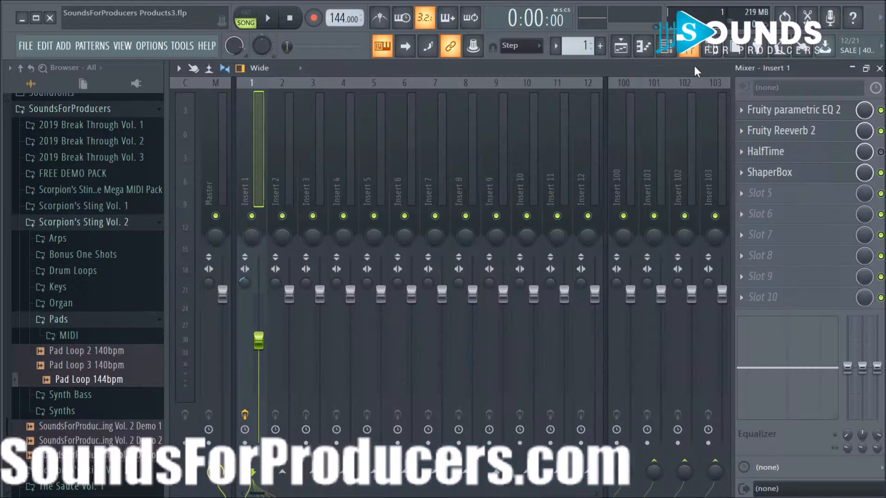
pyautogui.press('space')
pyautogui.click(780, 131)
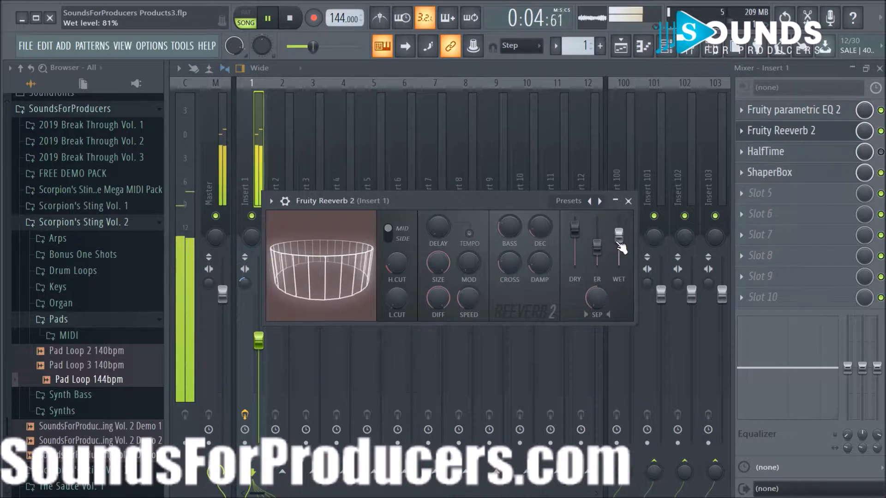
pyautogui.click(627, 201)
# Audition Piano Loop 144bpm from the Scorpion's Sting Vol. 2 Keys folder, replay the pad loop in the playlist and stop playback.
pyautogui.click(633, 51)
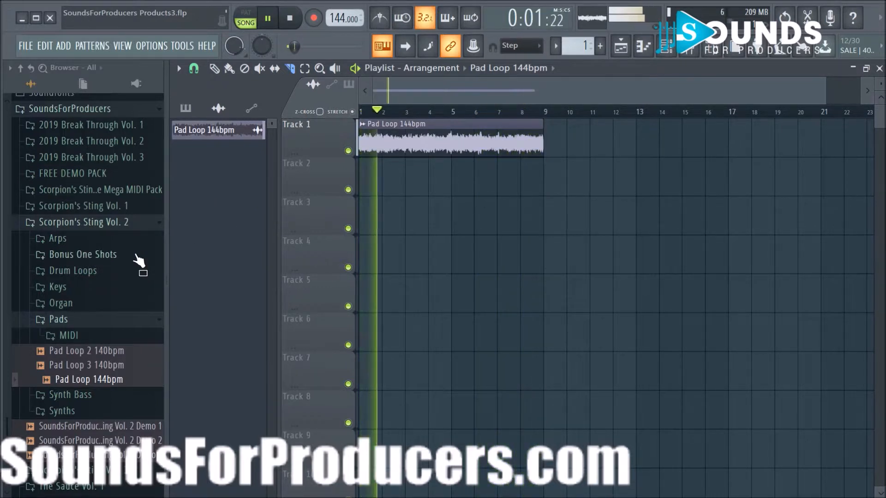
pyautogui.click(79, 290)
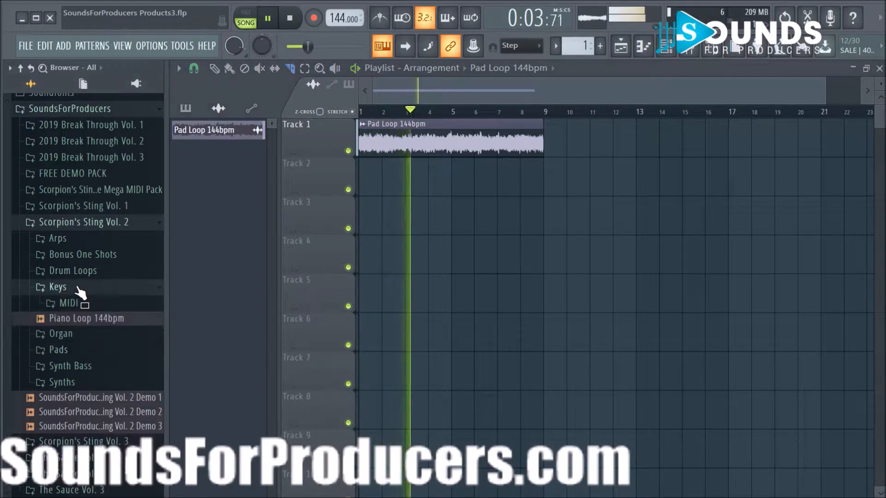
pyautogui.press('space')
pyautogui.click(77, 322)
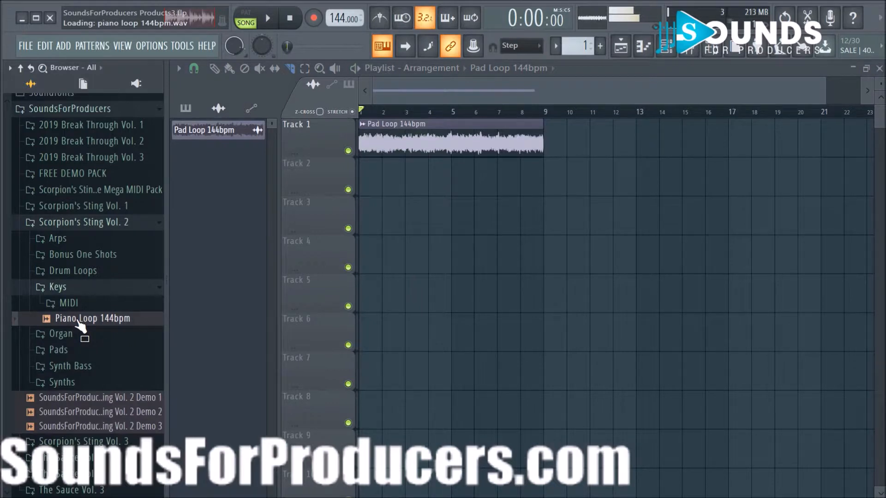
pyautogui.press('space')
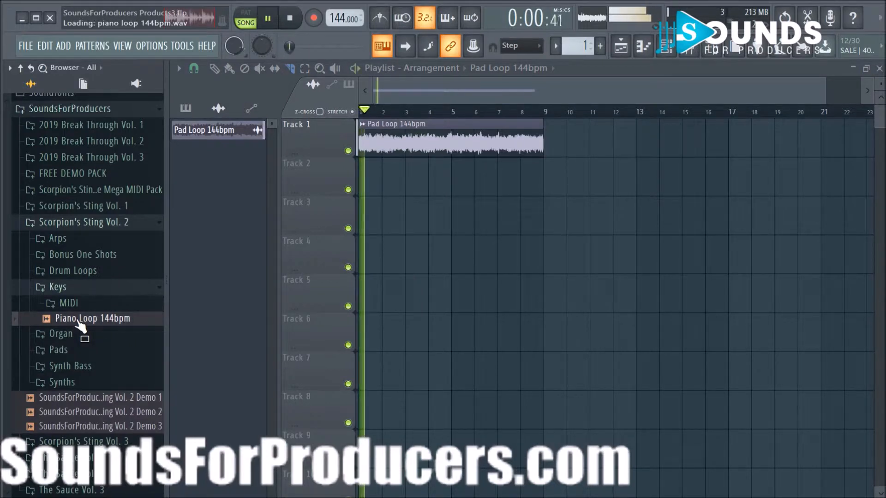
pyautogui.press('space')
pyautogui.press('space')
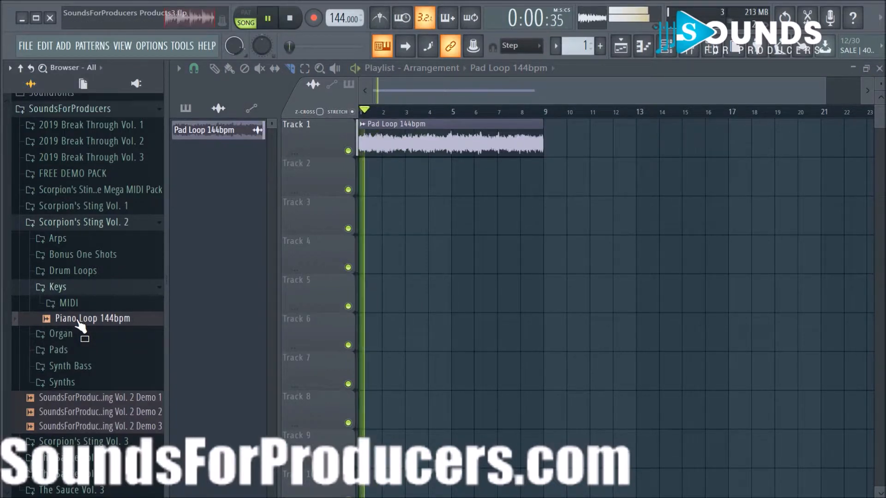
pyautogui.click(84, 288)
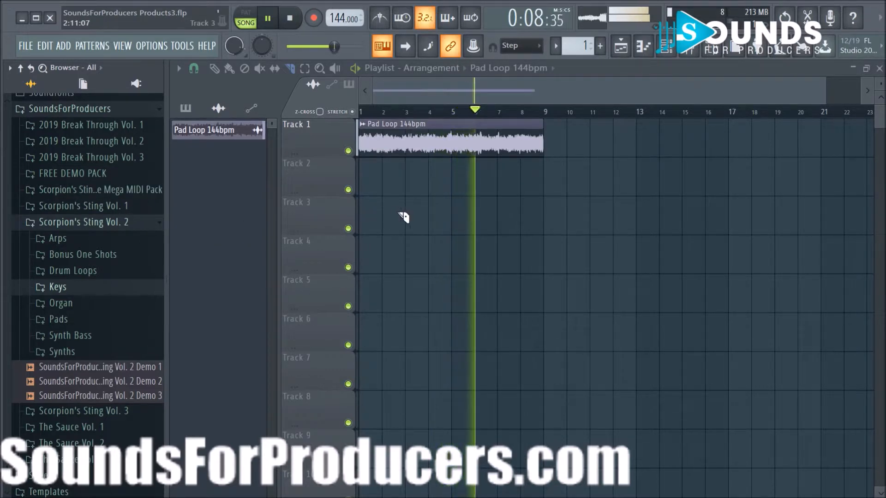
pyautogui.press('space')
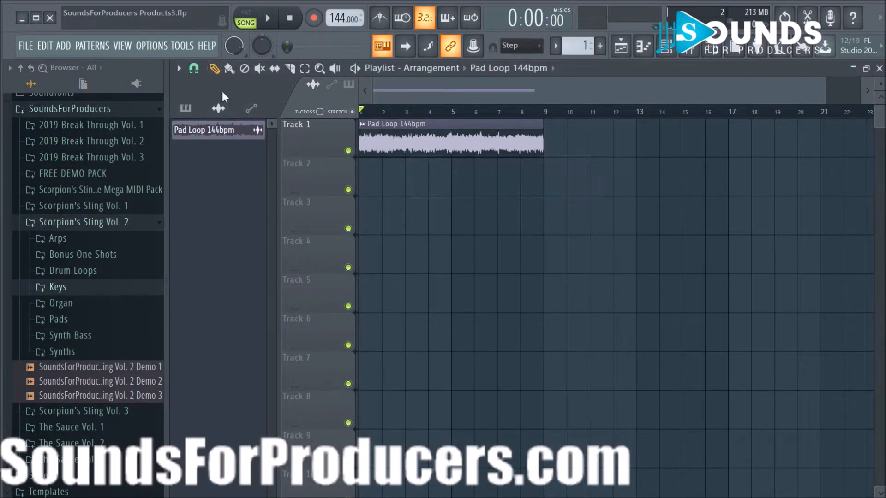
# Place Pattern 1 at bar 1 of Track 2 in the playlist and set the snap to Beat.
pyautogui.click(186, 108)
pyautogui.click(220, 131)
pyautogui.click(369, 179)
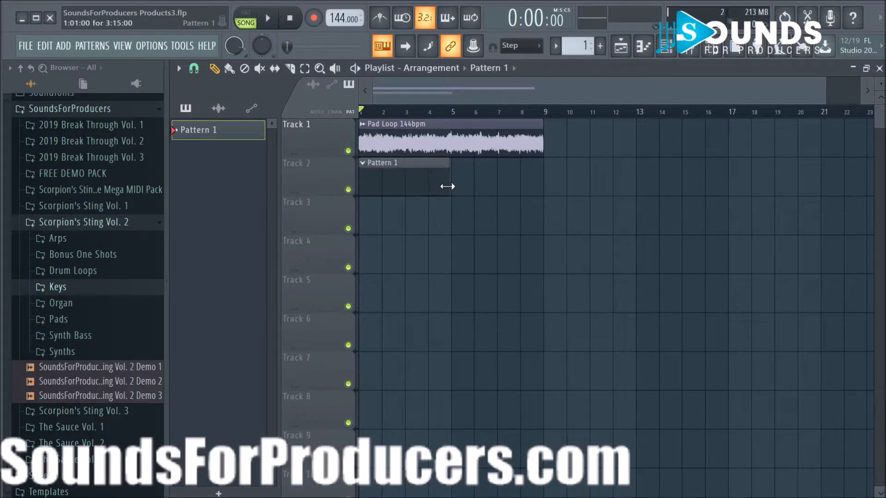
pyautogui.click(193, 69)
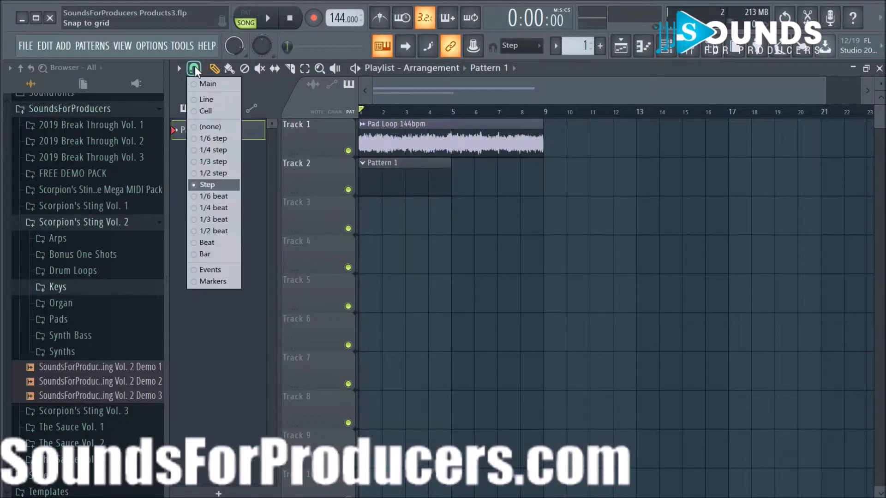
pyautogui.click(214, 243)
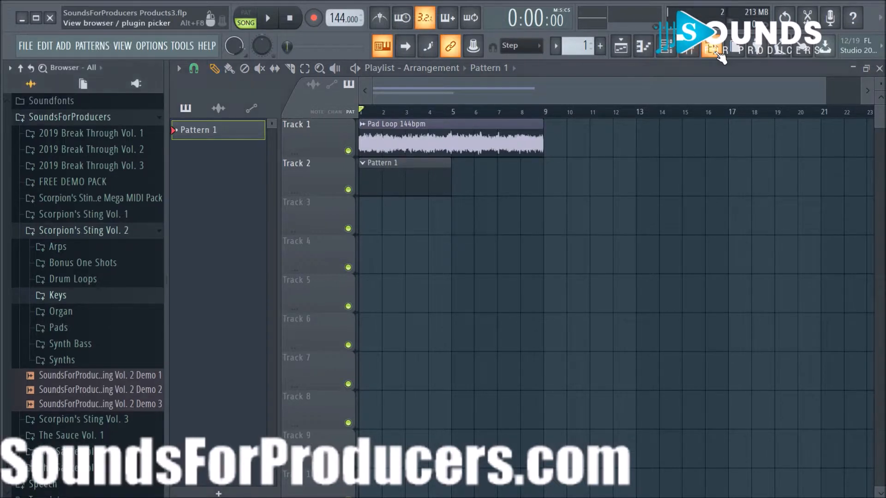
# Hide the browser and add a Funky Fingers instrument channel to the project.
pyautogui.click(715, 51)
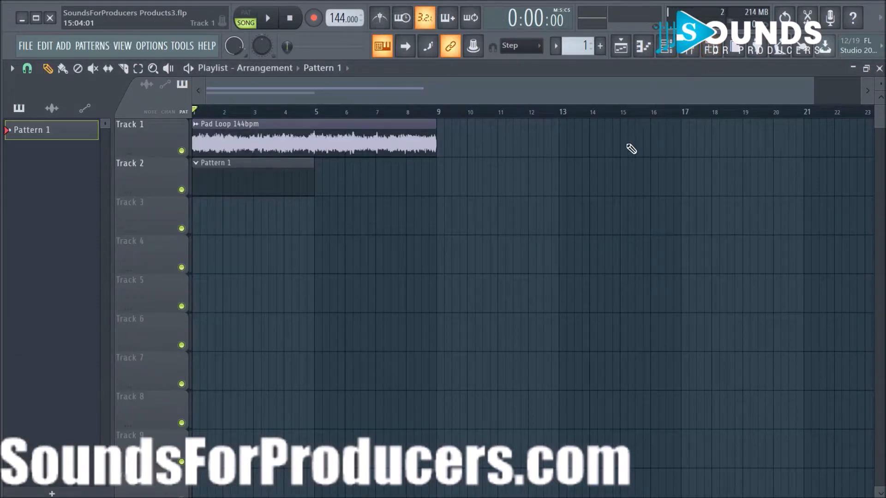
pyautogui.click(669, 52)
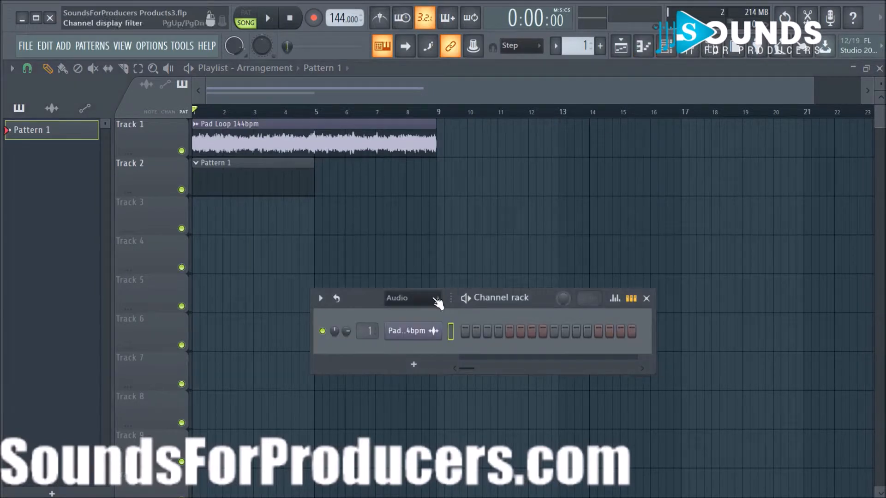
pyautogui.click(414, 364)
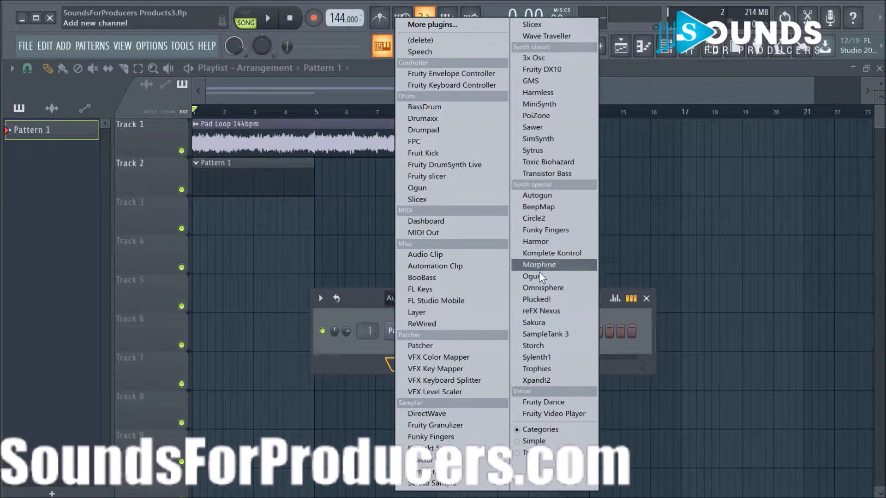
pyautogui.click(430, 436)
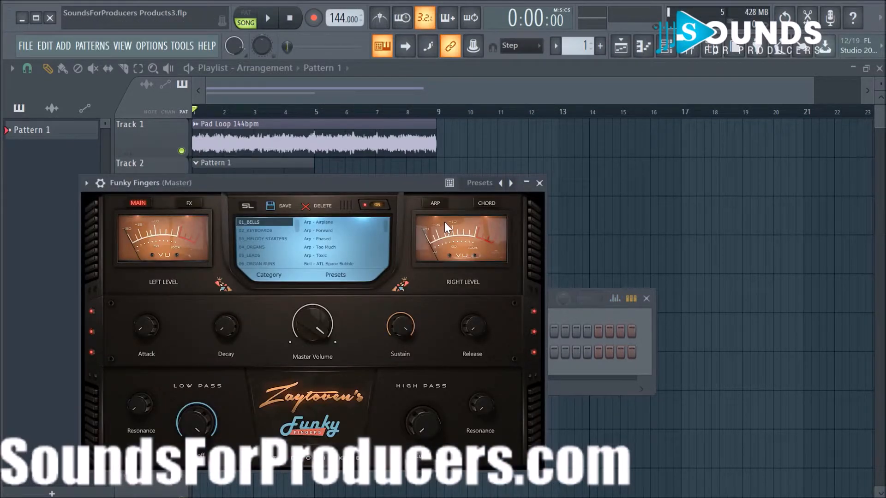
# Browse the presets in Funky Fingers' Keyboards, Melody Starters and Leads categories while the pad loop plays.
pyautogui.press('space')
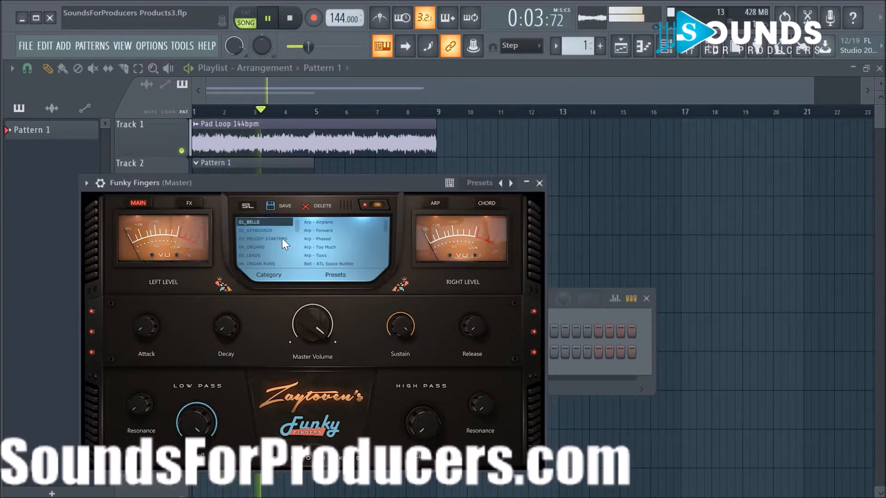
pyautogui.click(270, 229)
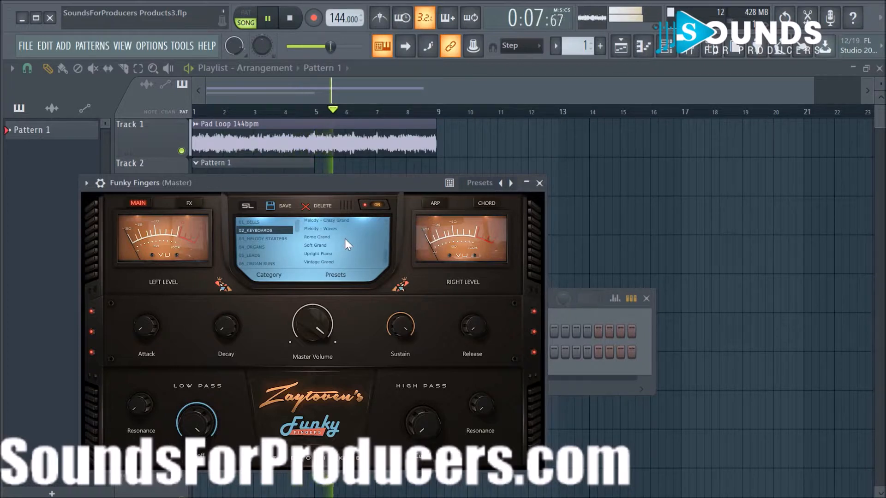
pyautogui.click(281, 237)
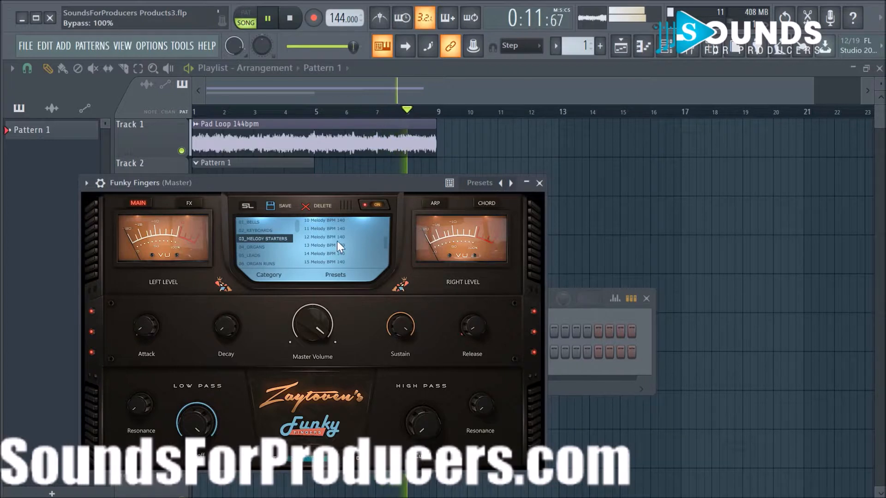
pyautogui.scroll(5, 336, 241)
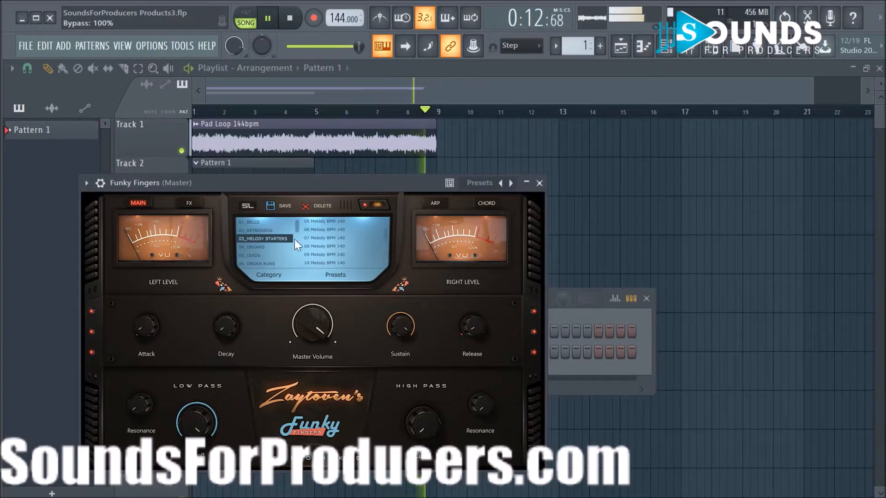
pyautogui.click(264, 255)
pyautogui.scroll(-5, 341, 247)
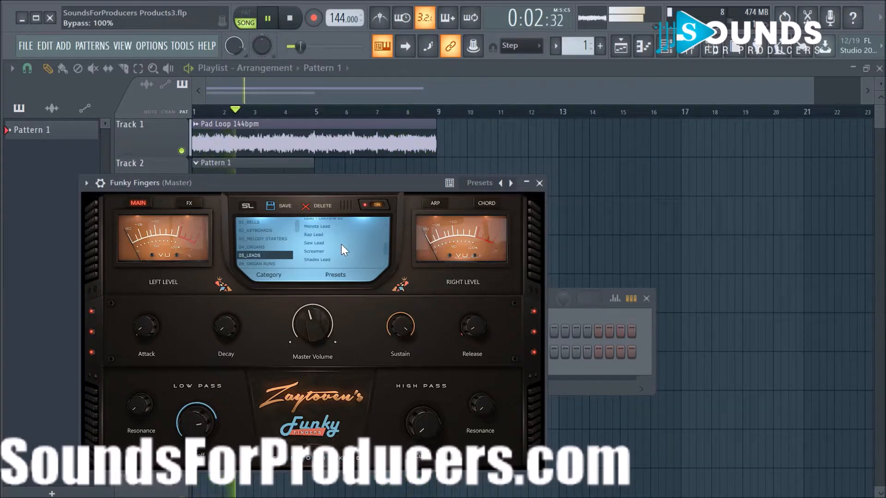
pyautogui.scroll(-1, 278, 247)
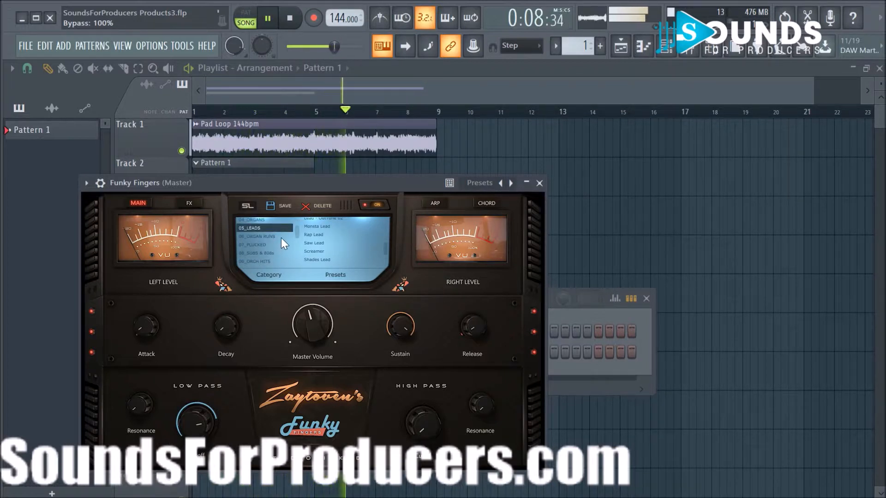
# Load the Mental preset from Funky Fingers' Plucked category, try it over the pad loop, stop playback and close the plugin.
pyautogui.click(276, 246)
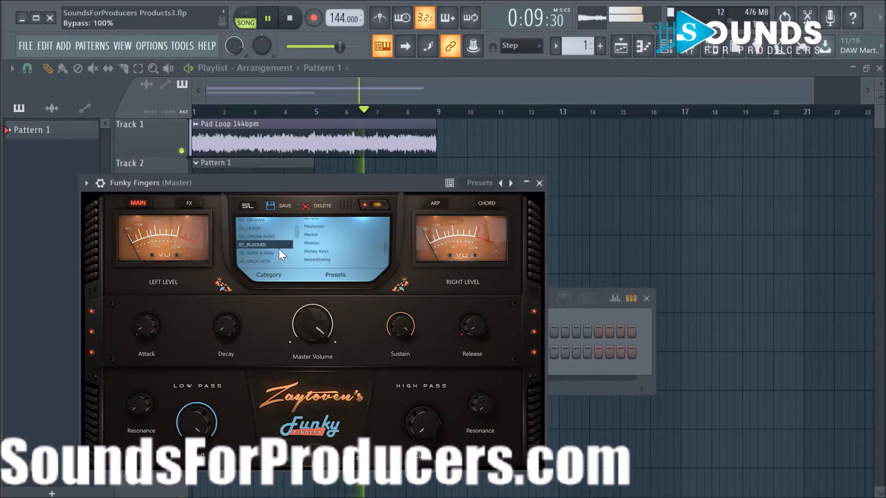
pyautogui.click(316, 236)
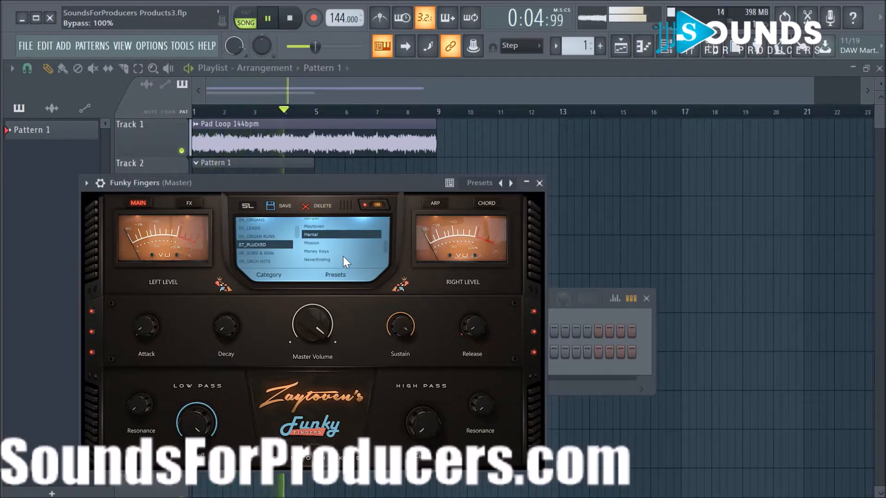
pyautogui.click(295, 27)
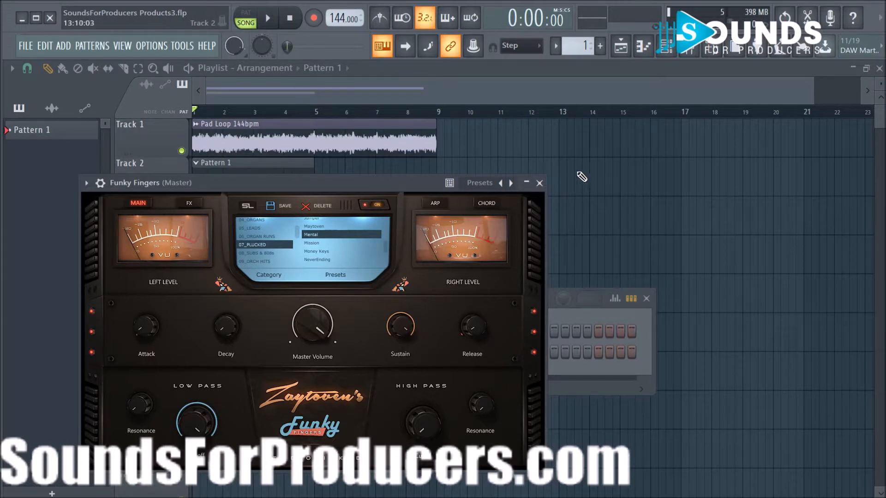
pyautogui.click(539, 183)
# Start the pad loop playing and open the piano roll of the Funky Fingers channel.
pyautogui.press('F6')
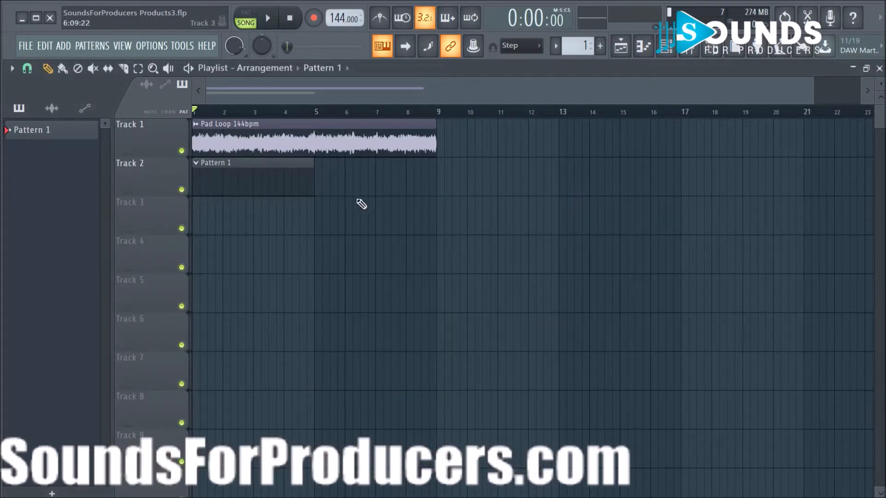
pyautogui.click(666, 46)
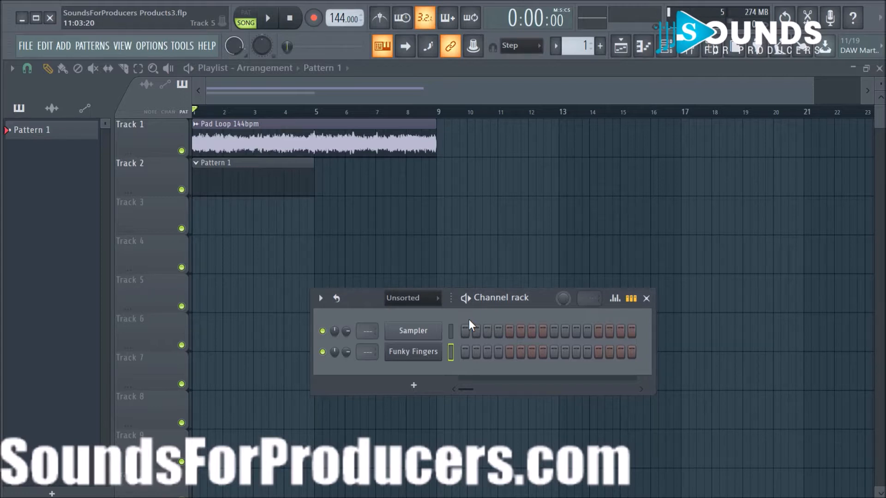
pyautogui.press('space')
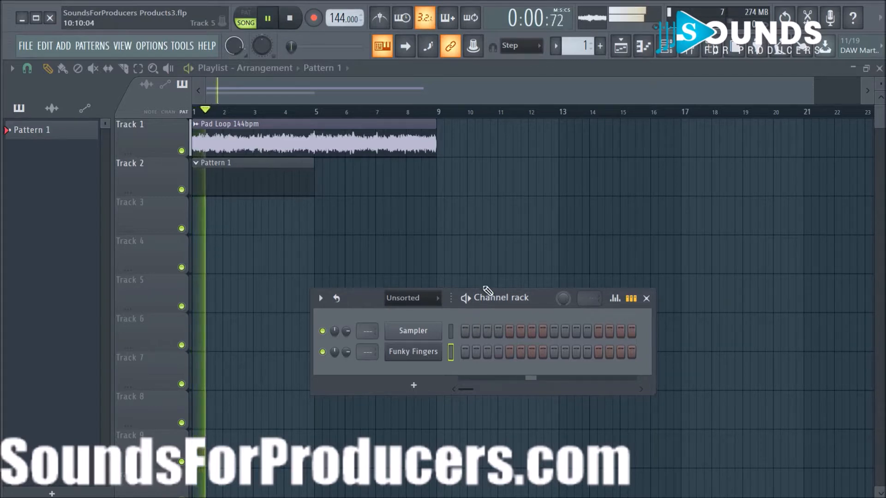
pyautogui.rightClick(424, 353)
pyautogui.click(457, 351)
# Audition Funky Fingers notes such as G#6, E6 and A5 on the piano roll keyboard against the playing pad loop.
pyautogui.click(29, 240)
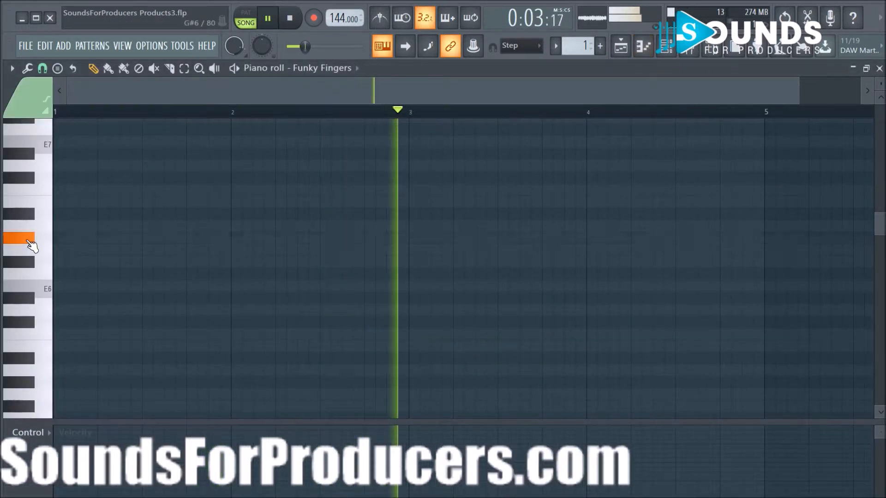
pyautogui.click(44, 292)
pyautogui.click(50, 291)
pyautogui.click(49, 293)
pyautogui.click(48, 305)
pyautogui.click(44, 331)
pyautogui.click(43, 350)
pyautogui.click(46, 371)
pyautogui.click(46, 295)
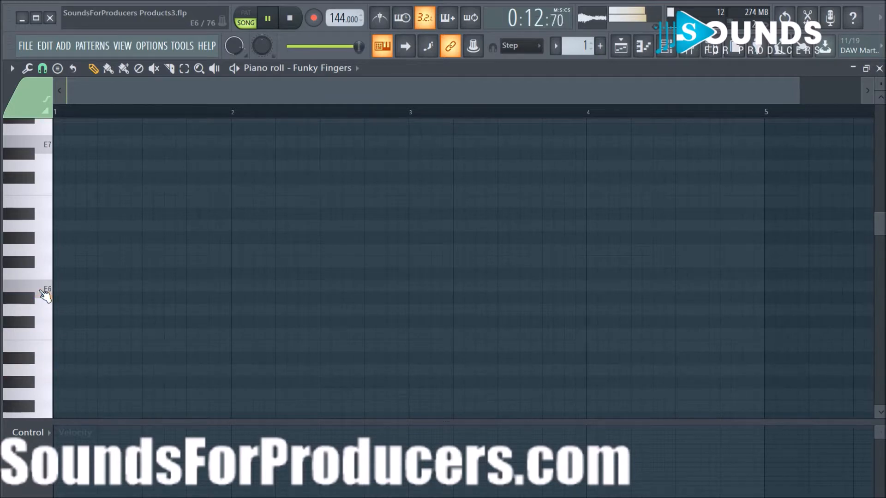
# Restart the pad loop repeatedly from the beginning, trying A5 as a possible opening note for the pluck melody.
pyautogui.press('space')
pyautogui.press('space')
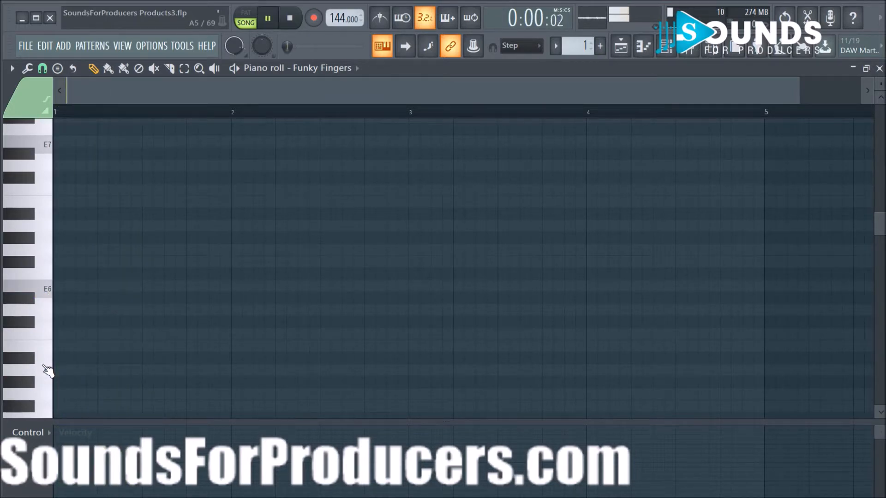
pyautogui.click(45, 370)
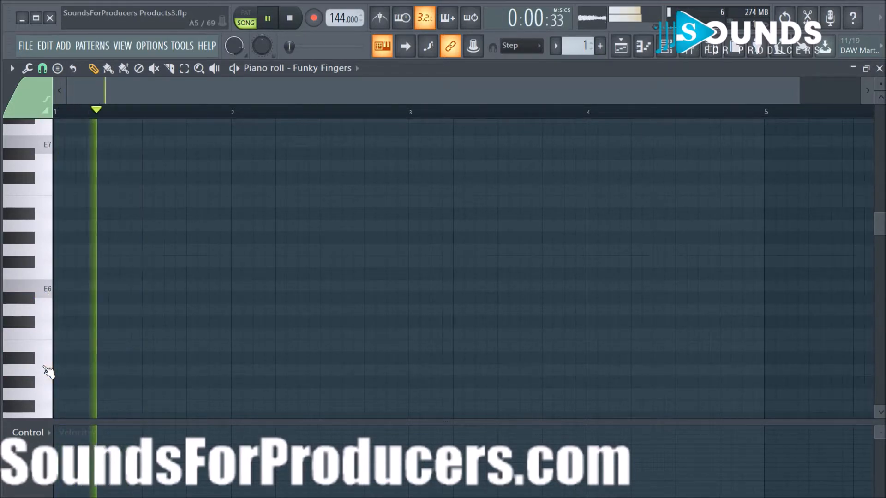
pyautogui.press('space')
pyautogui.press('space')
pyautogui.press('space')
pyautogui.press('space')
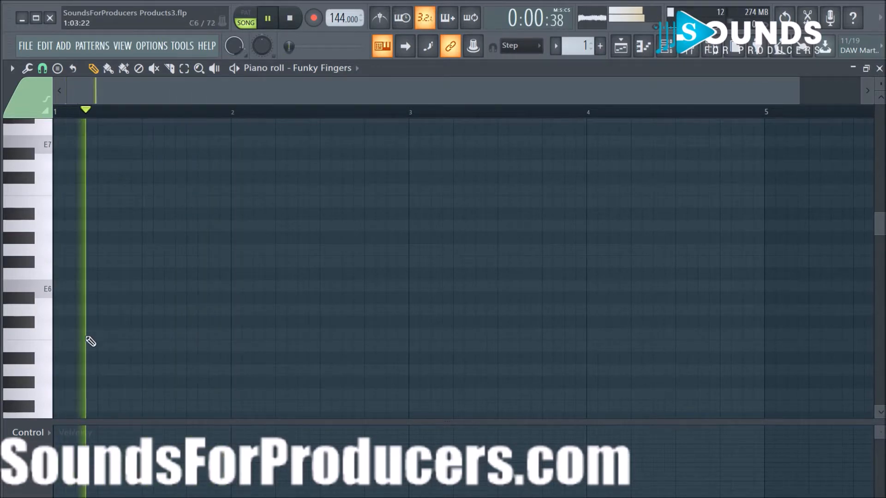
# Place an A5 note at the start of bar 1 and play it over the pad loop.
pyautogui.press('space')
pyautogui.moveTo(66, 347); pyautogui.dragTo(63, 369)
pyautogui.press('space')
pyautogui.press('space')
pyautogui.press('space')
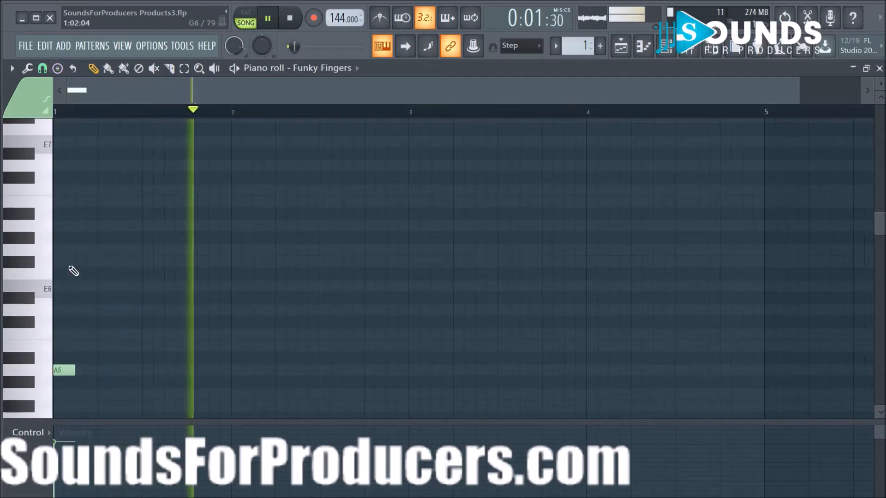
# Lengthen the A5 note to 4 steps and play it back with the pad loop.
pyautogui.click(41, 288)
pyautogui.press('space')
pyautogui.moveTo(74, 371); pyautogui.dragTo(92, 373)
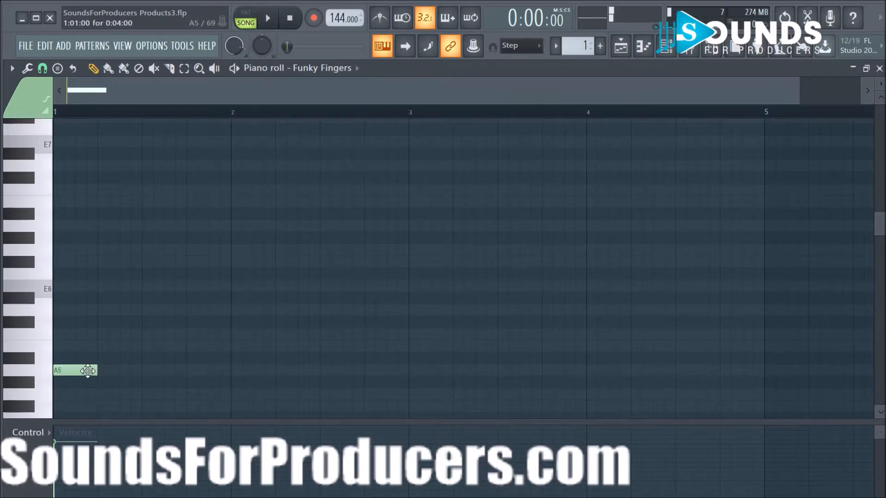
pyautogui.press('space')
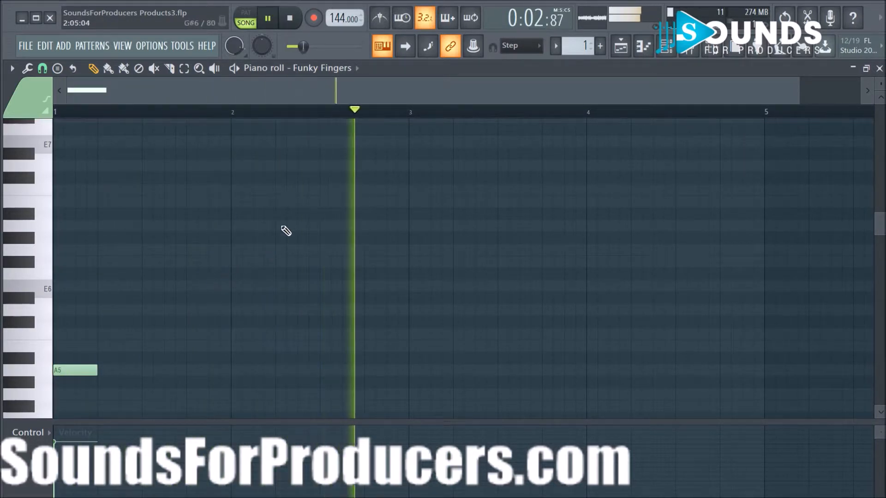
pyautogui.press('space')
# Load the A Migos Synth preset from Funky Fingers' Plucked category.
pyautogui.click(665, 45)
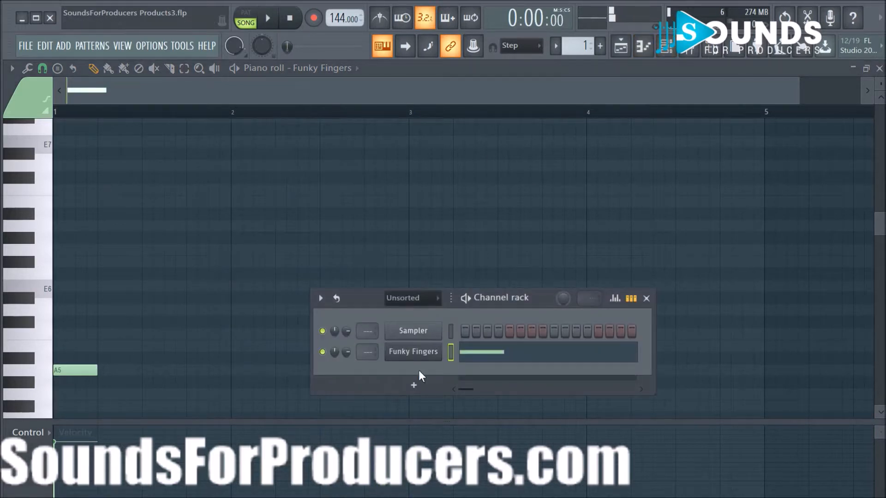
pyautogui.click(401, 359)
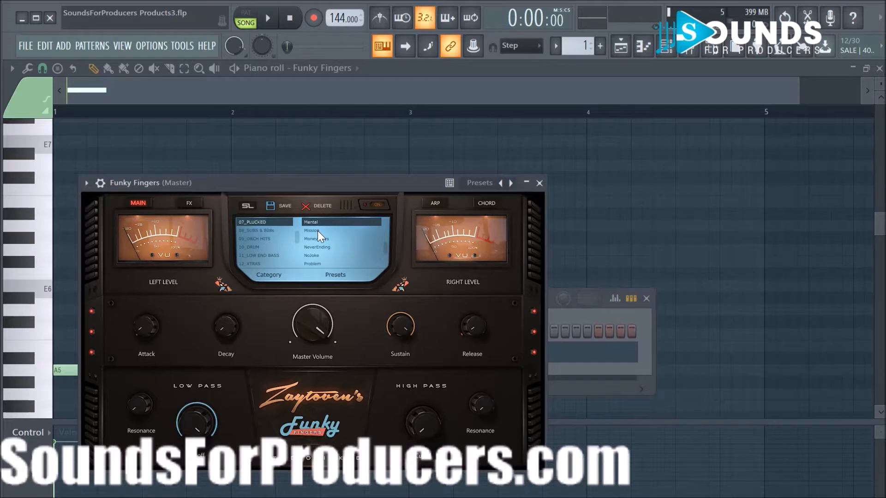
pyautogui.scroll(-3, 317, 230)
pyautogui.scroll(15, 317, 230)
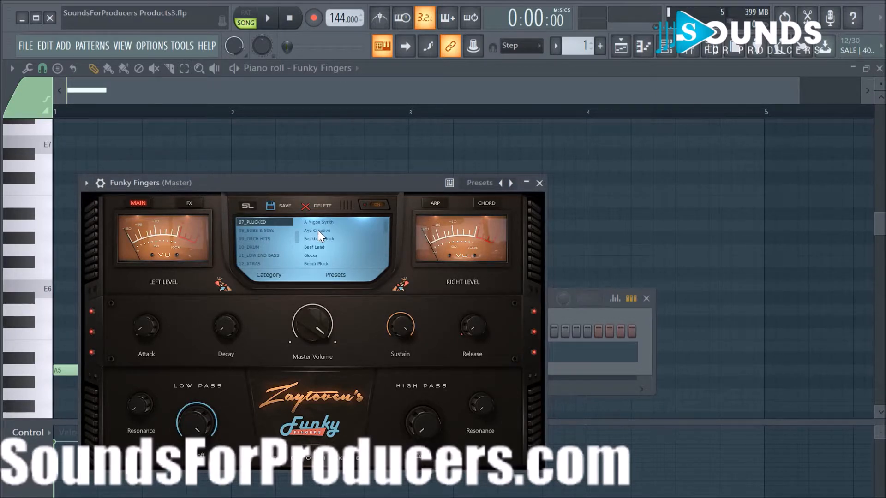
pyautogui.click(318, 223)
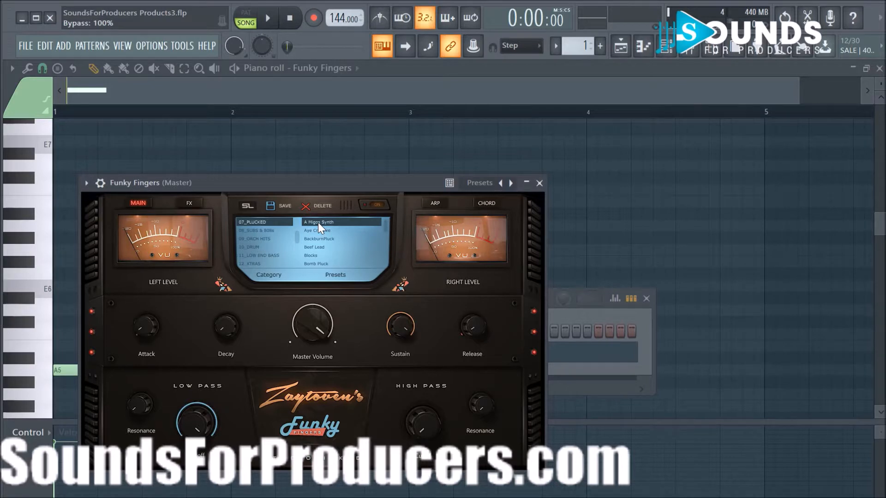
# Audition the new pluck sound on the piano roll keyboard, trying A5 and nearby notes against the pad loop.
pyautogui.click(43, 278)
pyautogui.click(44, 306)
pyautogui.click(46, 373)
pyautogui.press('space')
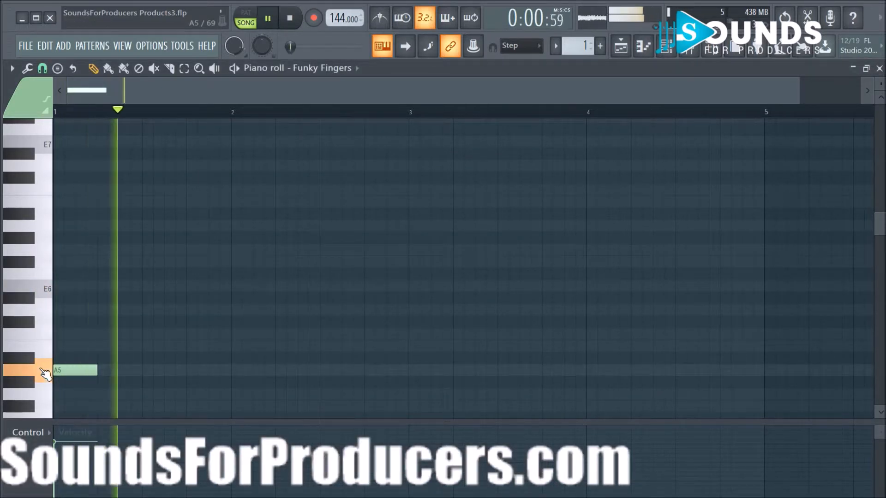
pyautogui.click(46, 311)
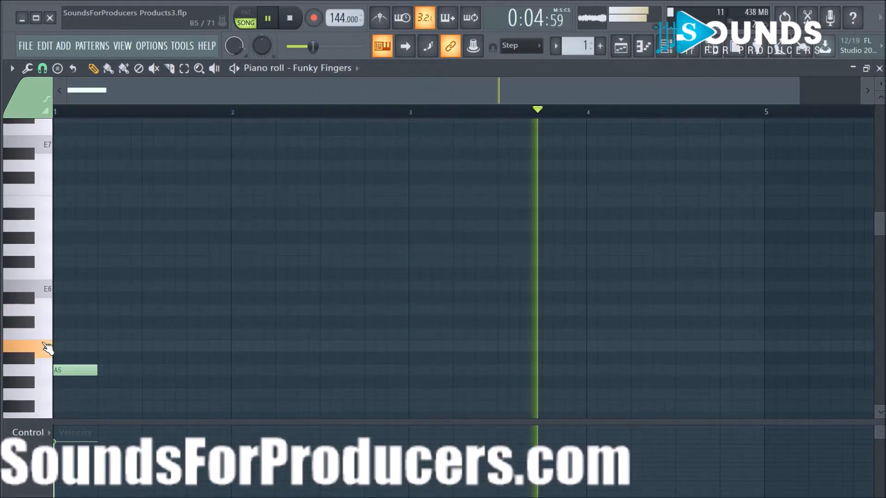
pyautogui.press('space')
pyautogui.press('space')
pyautogui.press('space')
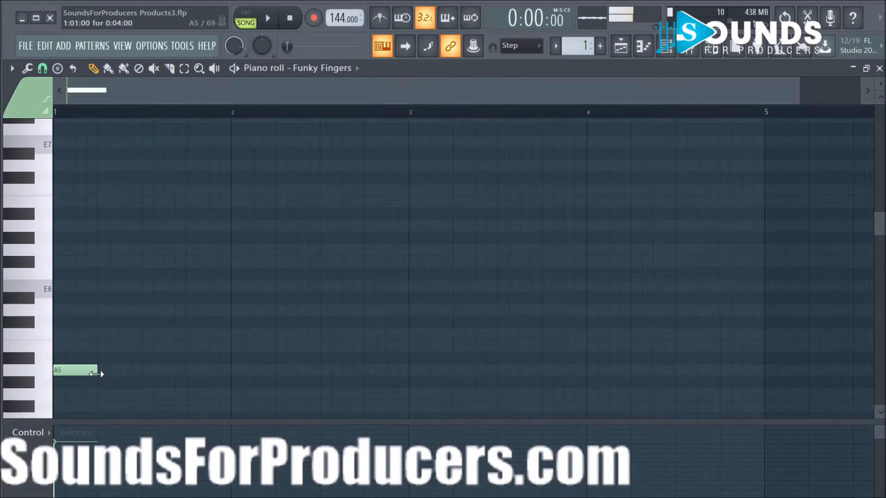
pyautogui.click(43, 371)
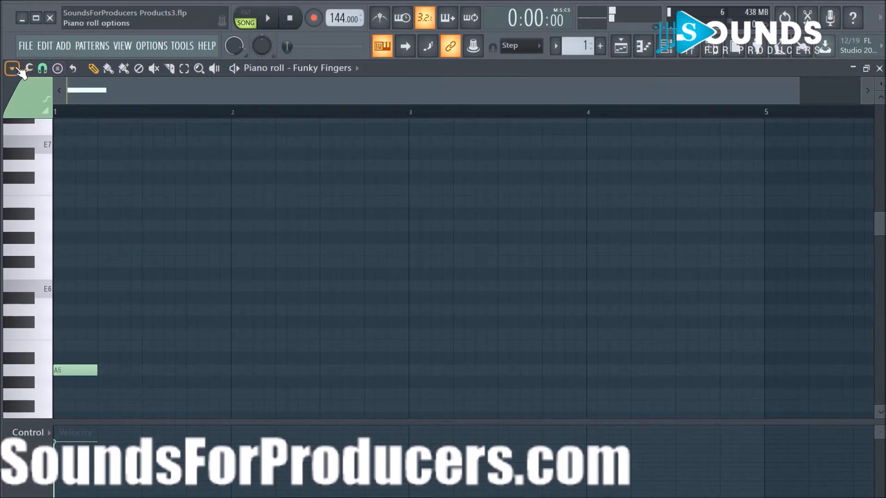
# Set the piano roll's scale highlighting root note to A, with the Minor Natural (Aeolian) scale.
pyautogui.click(12, 69)
pyautogui.moveTo(31, 143)
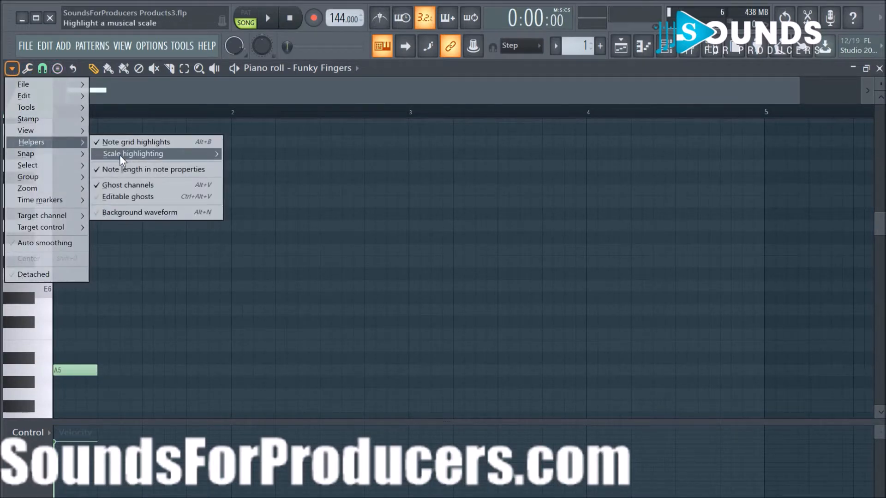
pyautogui.moveTo(212, 159)
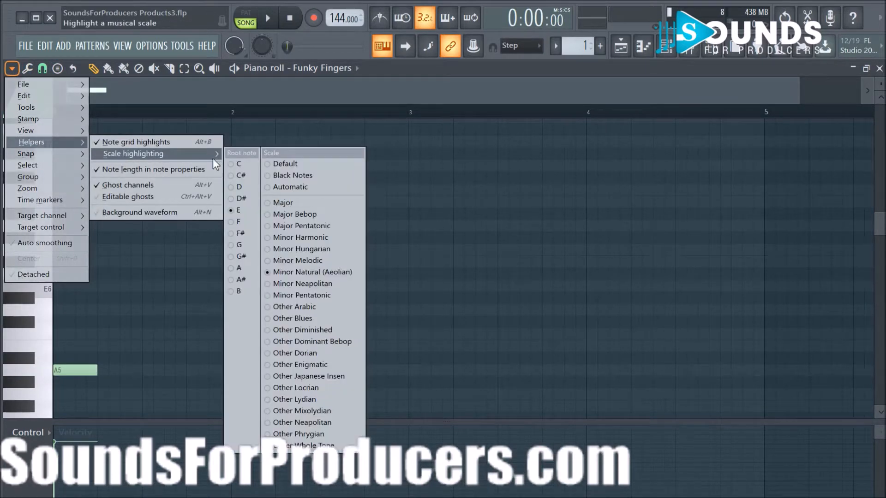
pyautogui.click(241, 268)
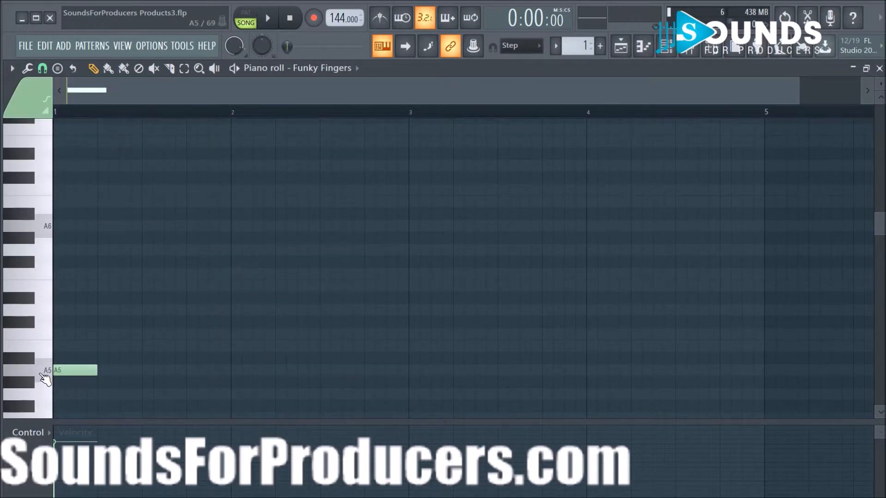
# Lengthen the opening A5 note to 8 steps and play it over the pad loop.
pyautogui.press('space')
pyautogui.press('space')
pyautogui.moveTo(98, 374); pyautogui.dragTo(131, 377)
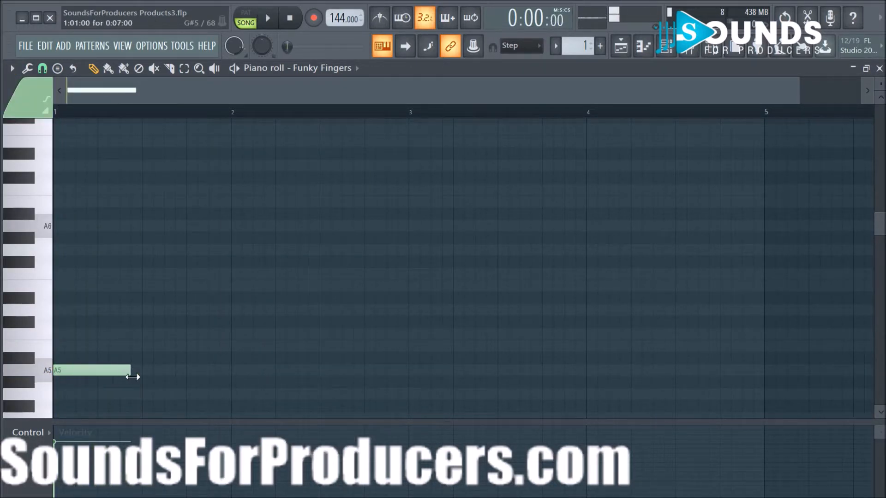
pyautogui.press('space')
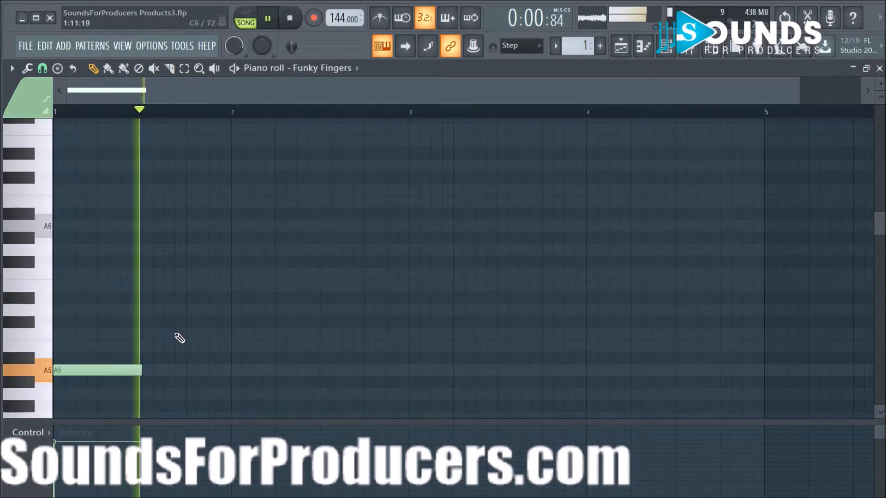
pyautogui.click(193, 346)
pyautogui.rightClick(205, 346)
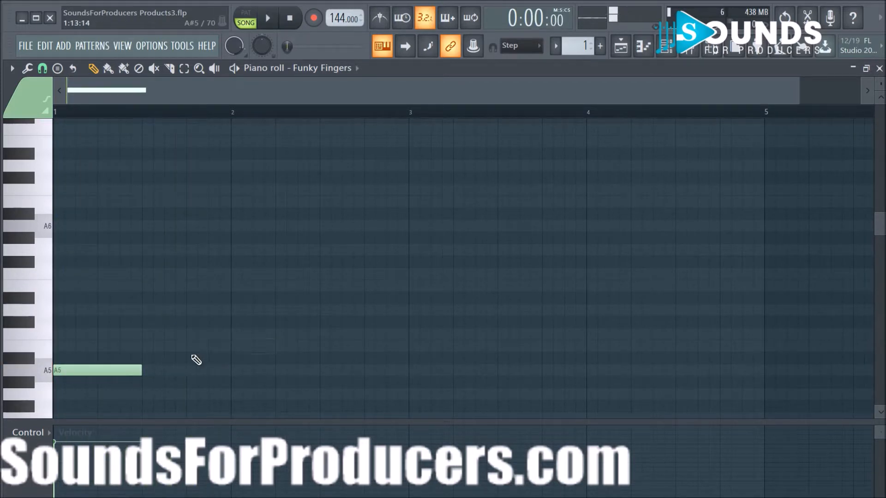
# Add a C6 note on step 13 of bar 1 and an E6 note at the start of bar 2, and play them back.
pyautogui.click(190, 333)
pyautogui.moveTo(239, 310)
pyautogui.mouseDown()
pyautogui.moveTo(239, 285)
pyautogui.moveTo(229, 283)
pyautogui.mouseUp()
pyautogui.press('space')
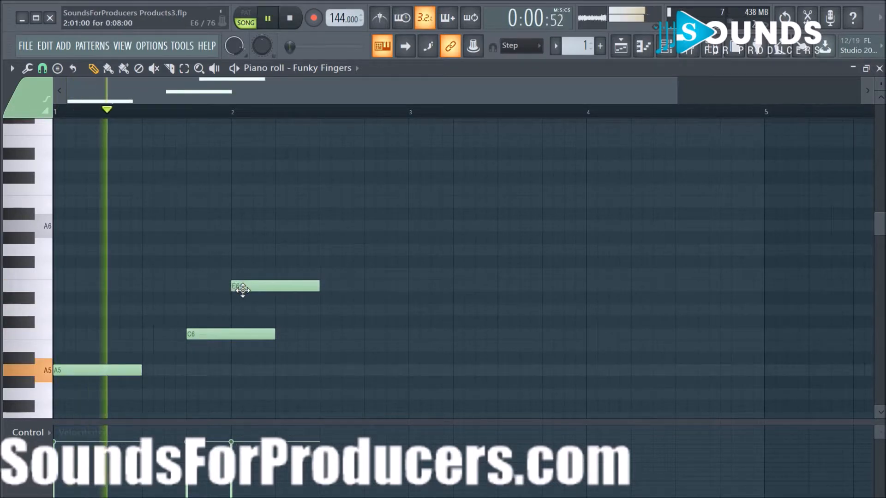
pyautogui.press('space')
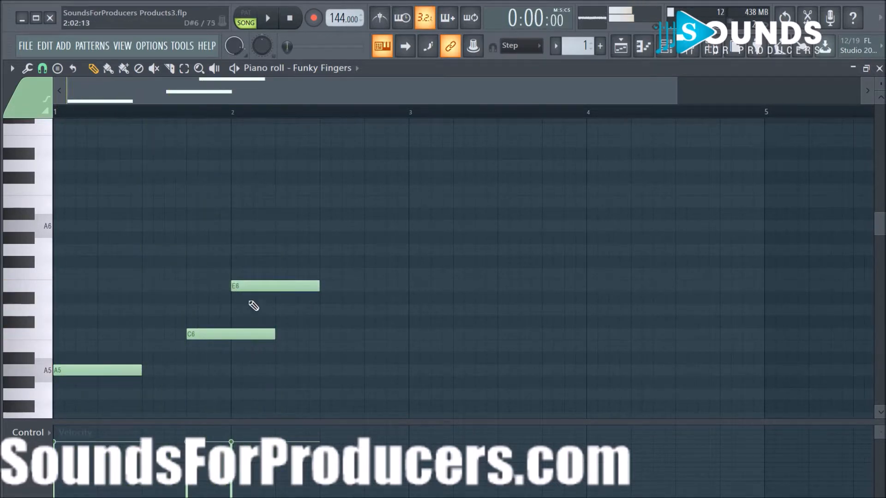
# Try the C6 note two steps further on, at step 15 of bar 1, and listen to it.
pyautogui.moveTo(211, 336); pyautogui.dragTo(233, 336)
pyautogui.press('space')
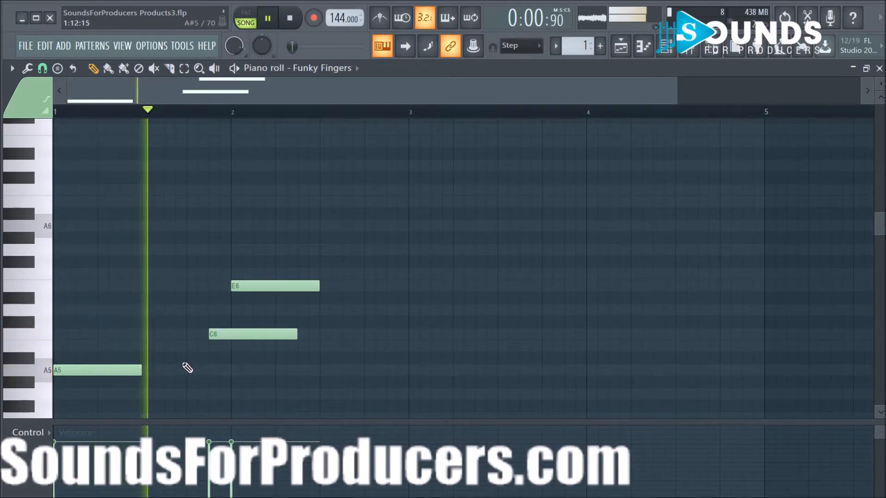
pyautogui.press('space')
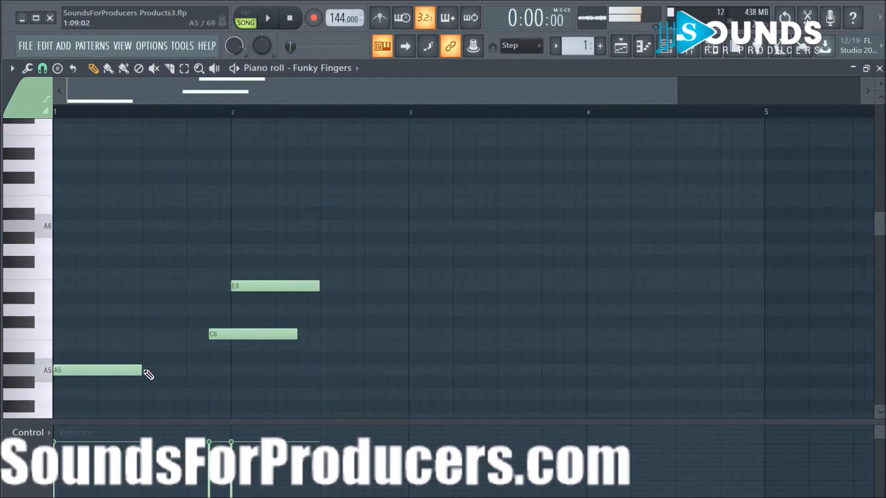
# Lengthen the opening A5 to 12 steps, return C6 to step 13 of bar 1 and listen.
pyautogui.moveTo(141, 369); pyautogui.dragTo(181, 374)
pyautogui.moveTo(223, 334); pyautogui.dragTo(214, 331)
pyautogui.press('space')
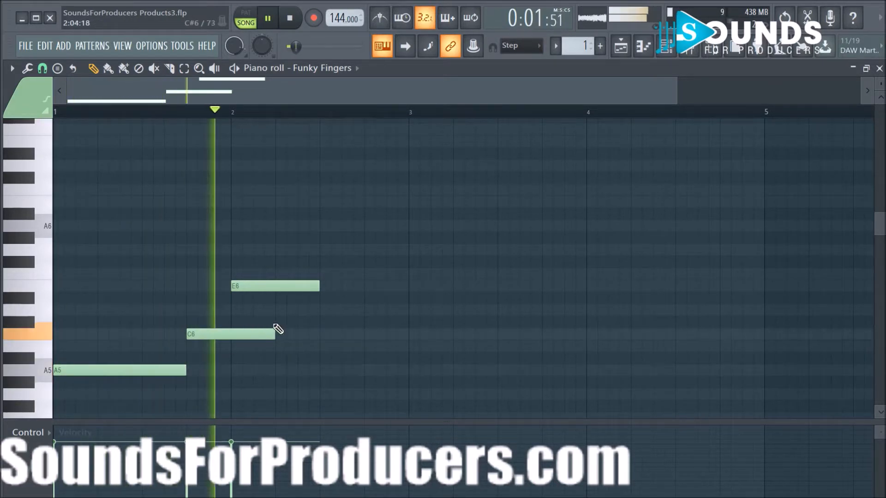
pyautogui.press('space')
# Move the E6 note to step 15 of bar 1, extend the opening A5 to 14 steps and listen.
pyautogui.moveTo(250, 289); pyautogui.dragTo(228, 287)
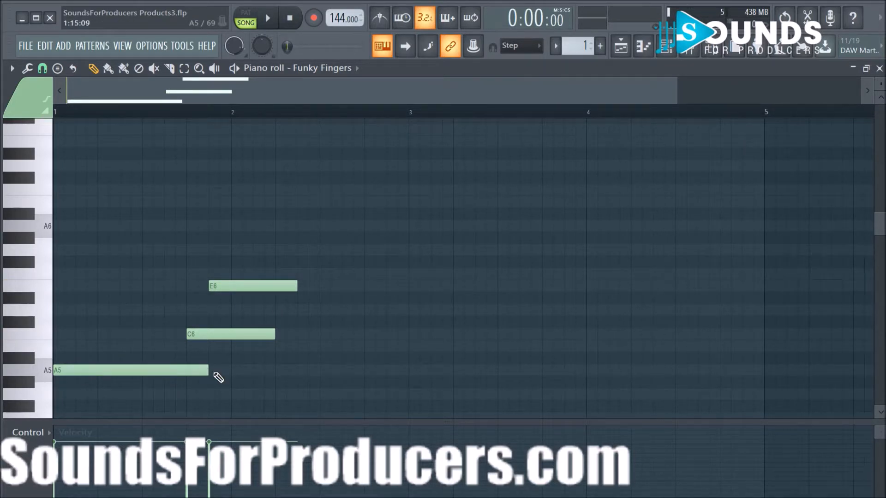
pyautogui.press('space')
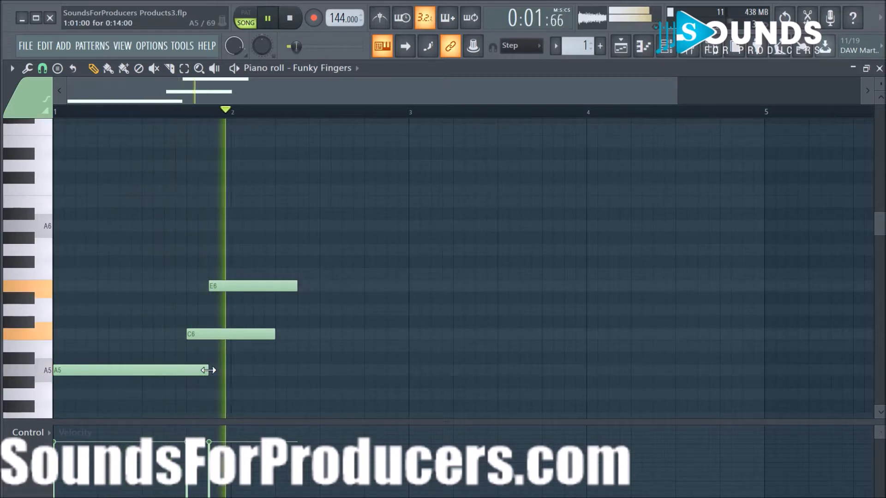
pyautogui.press('space')
# Add a D6 note on step 9 and a B5 note on step 13 of bar 2, and play the melody.
pyautogui.click(317, 310)
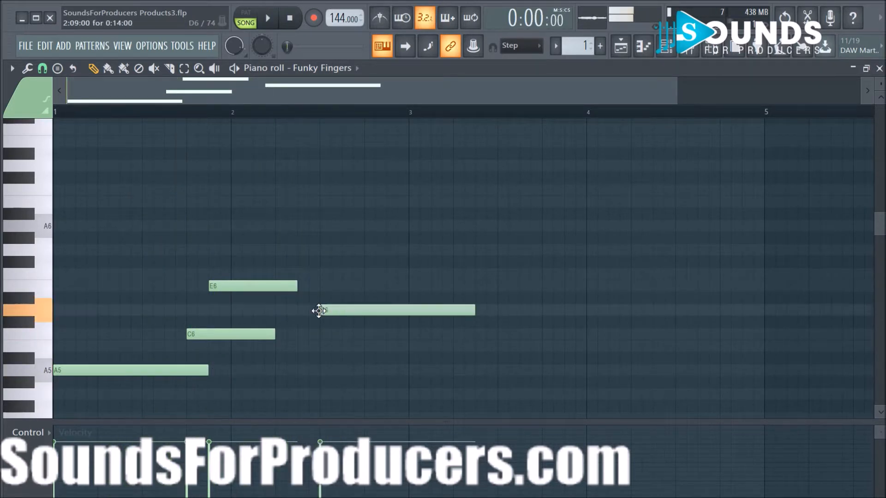
pyautogui.click(367, 333)
pyautogui.moveTo(366, 333); pyautogui.dragTo(363, 349)
pyautogui.press('space')
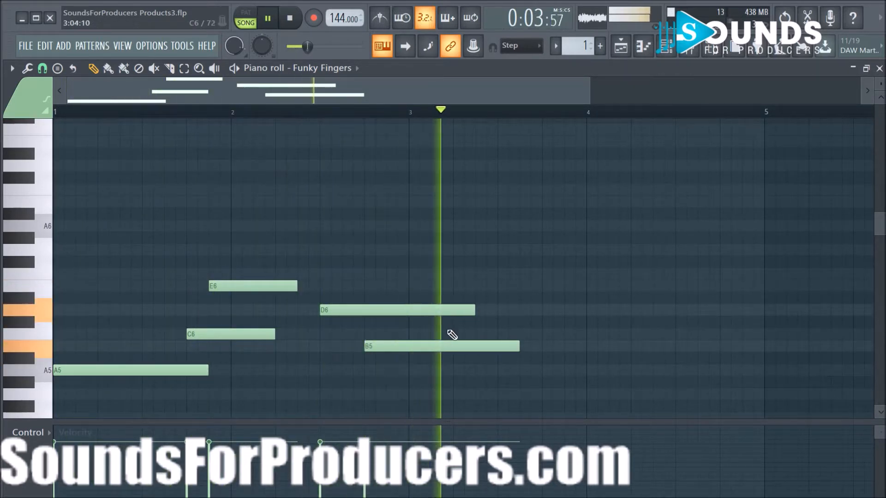
pyautogui.press('space')
# Add C6 on step 11 of bar 3, B5 at the start of bar 4 and A5 on step 9 of bar 4, and play the melody.
pyautogui.click(531, 334)
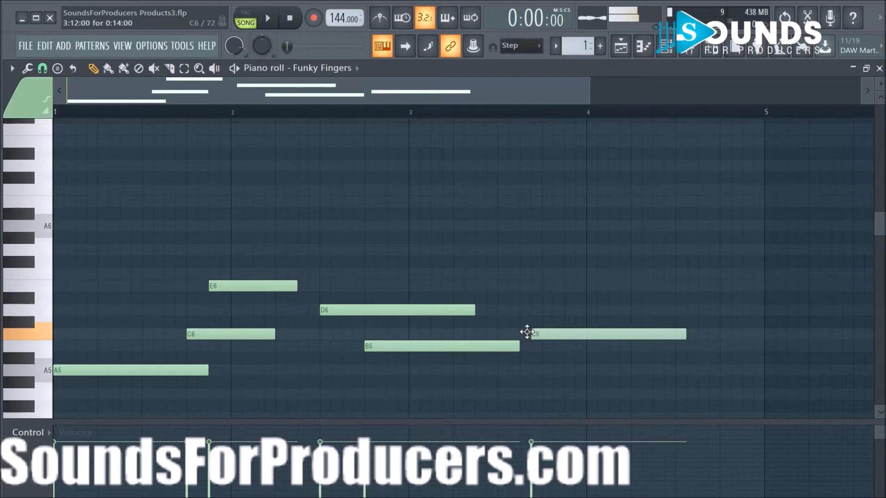
pyautogui.click(588, 346)
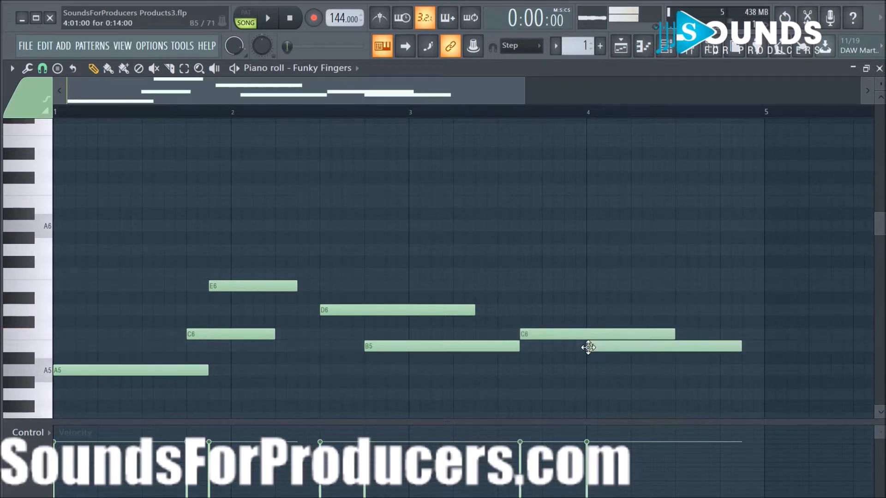
pyautogui.click(683, 369)
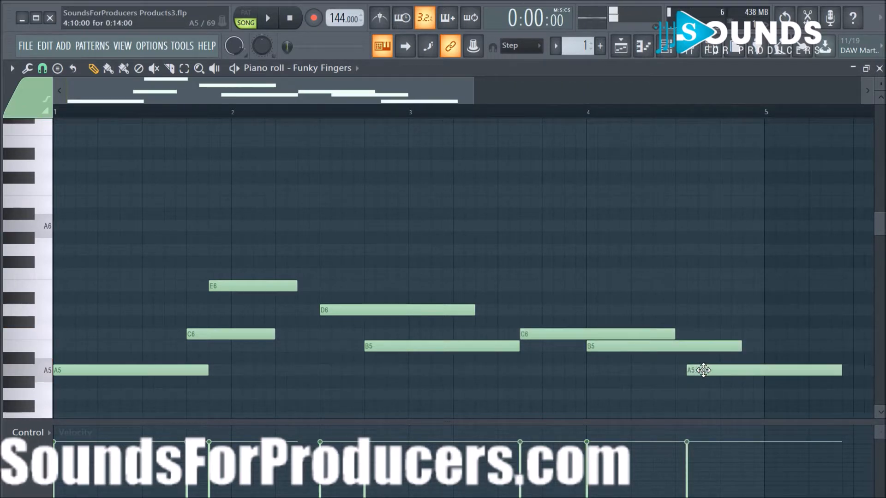
pyautogui.press('space')
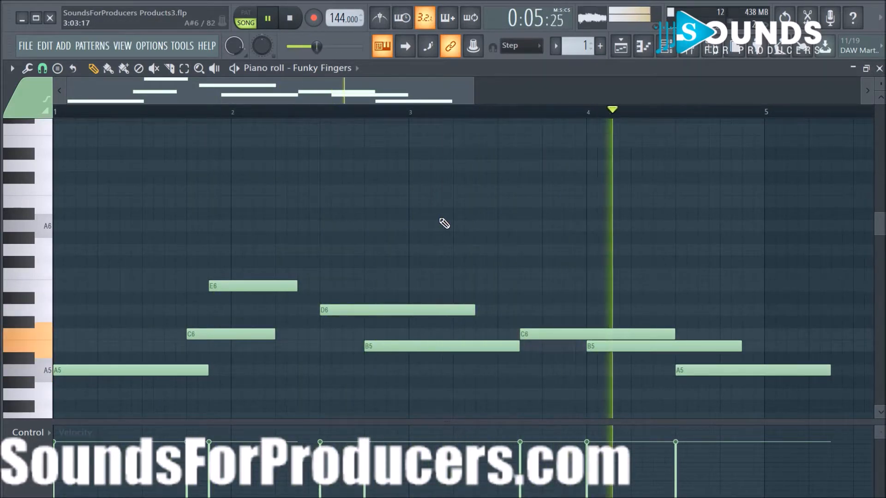
# Shorten the last A5 to end at bar 5, and move the last C6 and B5 to steps 13 and 15 of bar 3.
pyautogui.moveTo(831, 369); pyautogui.dragTo(764, 369)
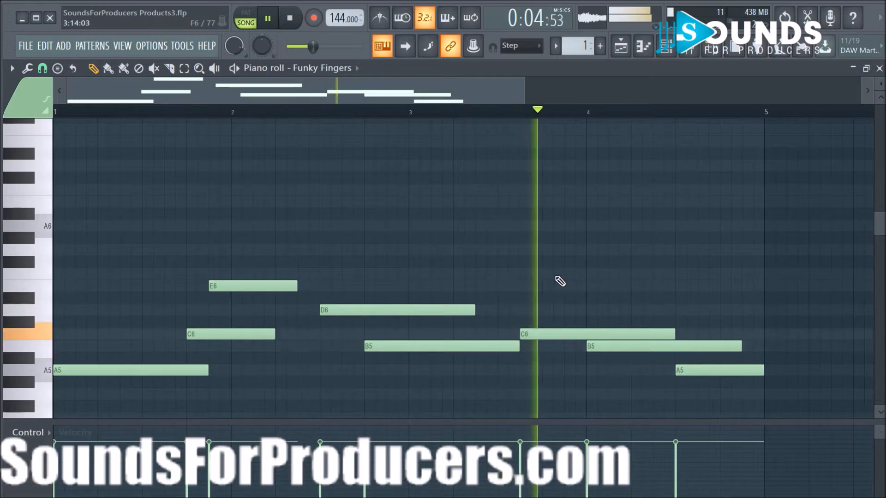
pyautogui.moveTo(538, 328)
pyautogui.mouseDown()
pyautogui.moveTo(555, 330)
pyautogui.moveTo(540, 345)
pyautogui.mouseUp()
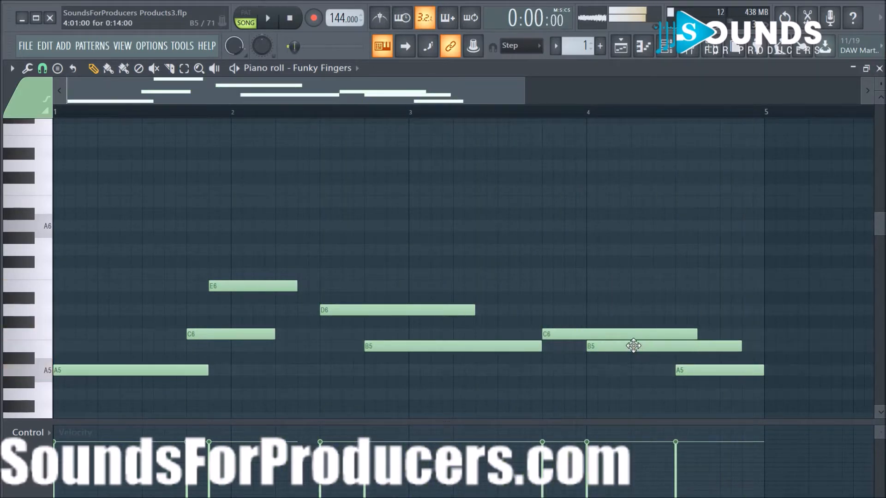
pyautogui.moveTo(630, 345); pyautogui.dragTo(616, 345)
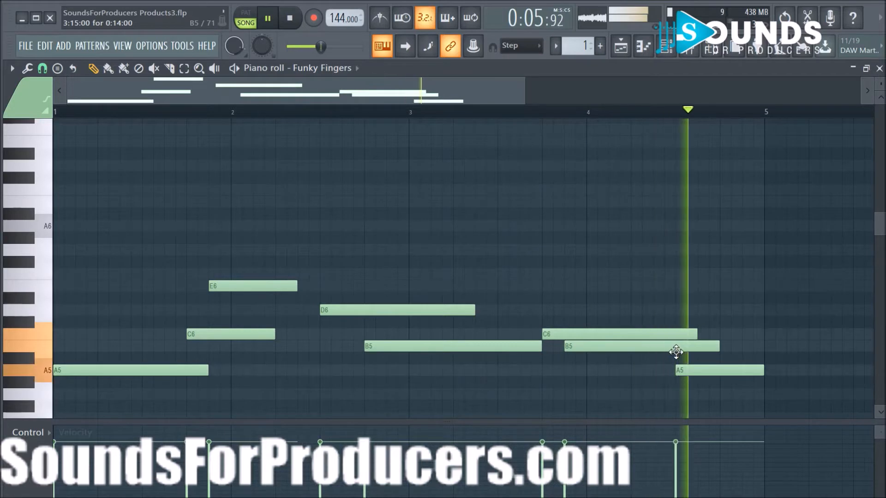
# Copy the Pattern 1 clip on Track 2 of the playlist to bar 5, filling the pad loop's length.
pyautogui.click(619, 49)
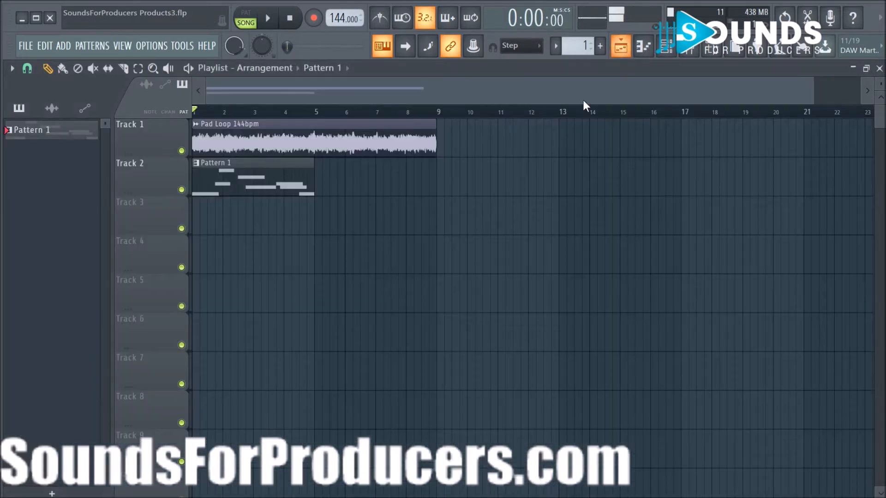
pyautogui.moveTo(272, 183); pyautogui.dragTo(389, 193)
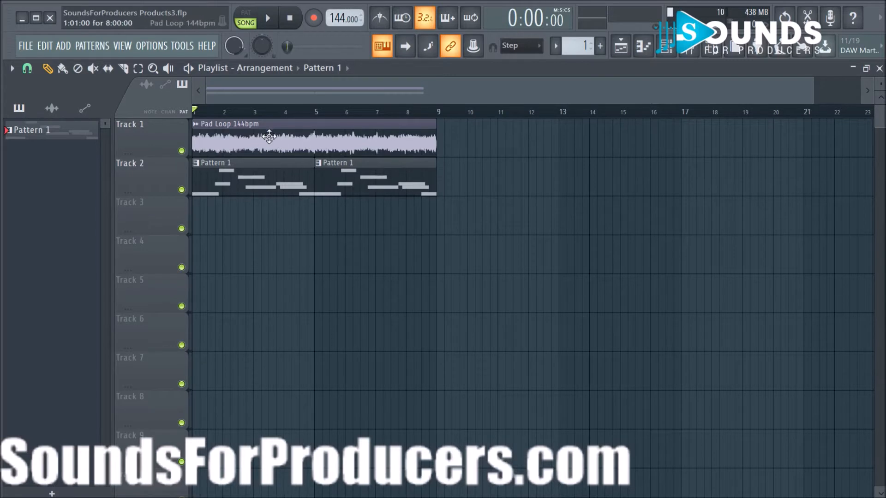
# Play the arrangement and lower the pad loop's level on mixer Insert 1.
pyautogui.click(708, 51)
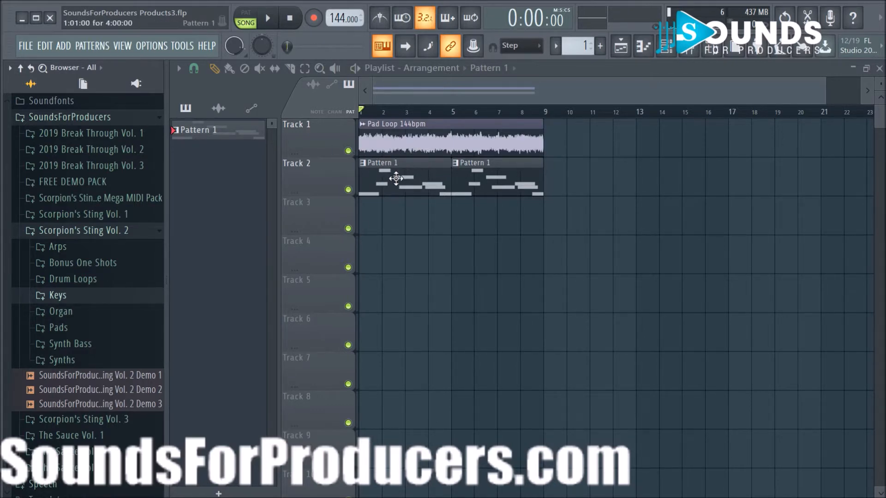
pyautogui.press('space')
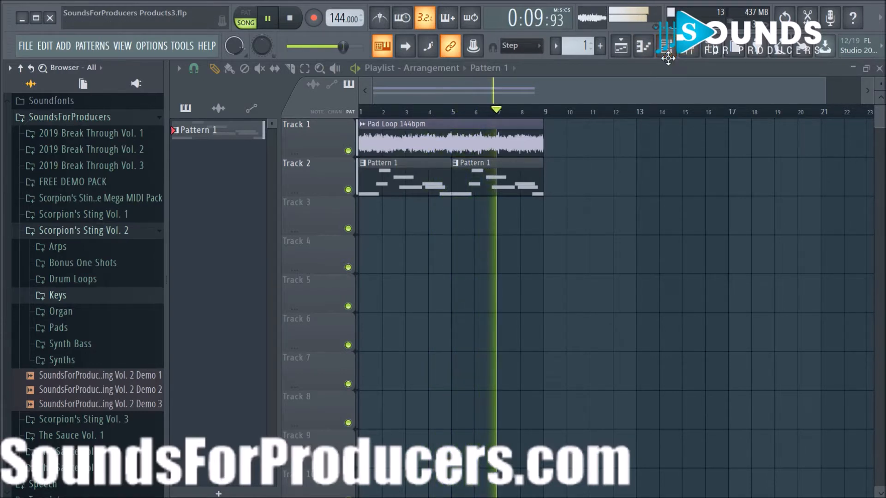
pyautogui.click(688, 51)
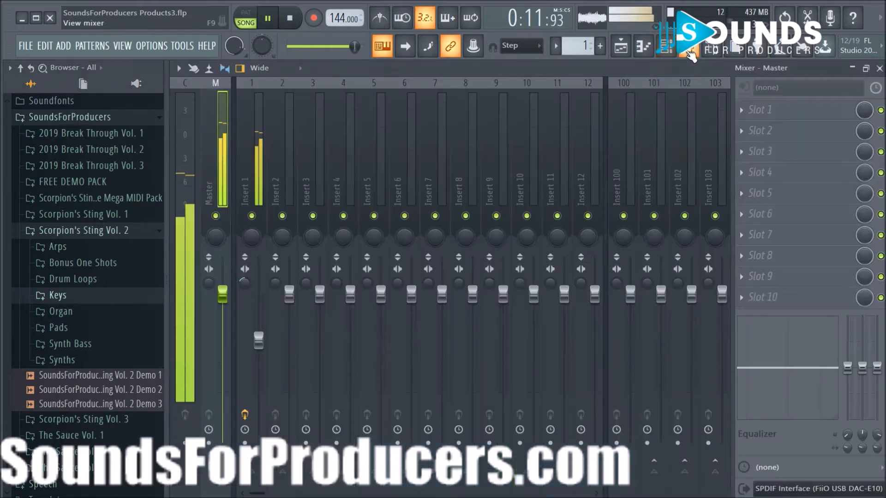
pyautogui.scroll(-3, 267, 344)
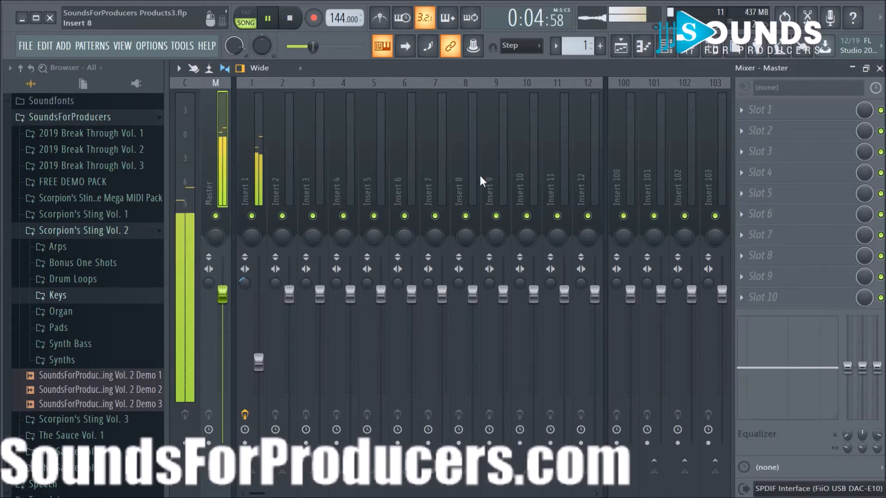
# Show all channels in the channel rack, route Funky Fingers to mixer track 2, and raise the Insert 1 level slightly.
pyautogui.click(674, 50)
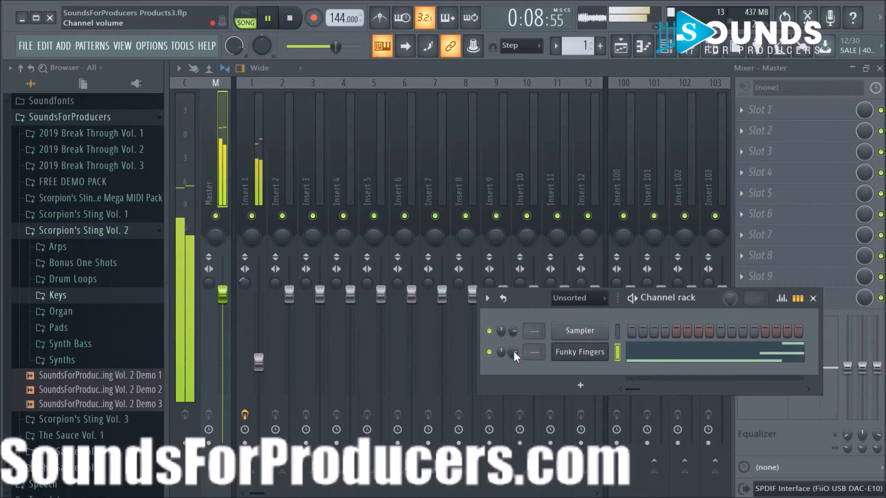
pyautogui.click(592, 298)
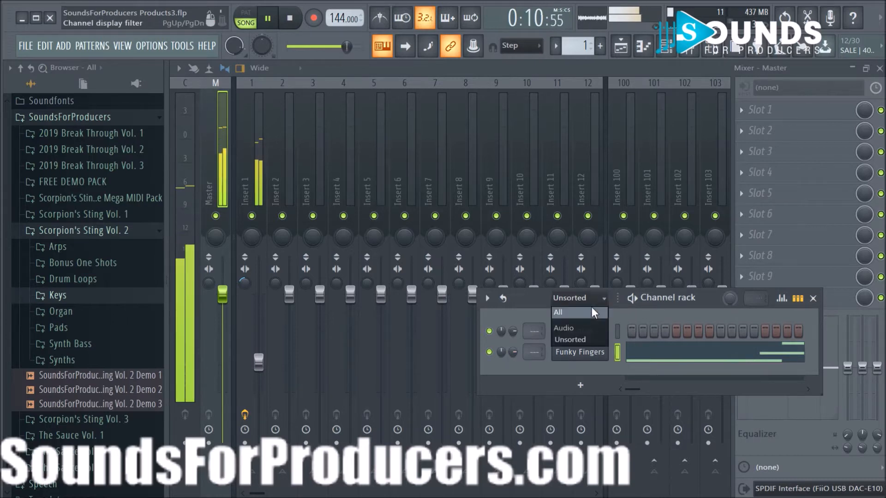
pyautogui.click(593, 313)
pyautogui.scroll(1, 531, 373)
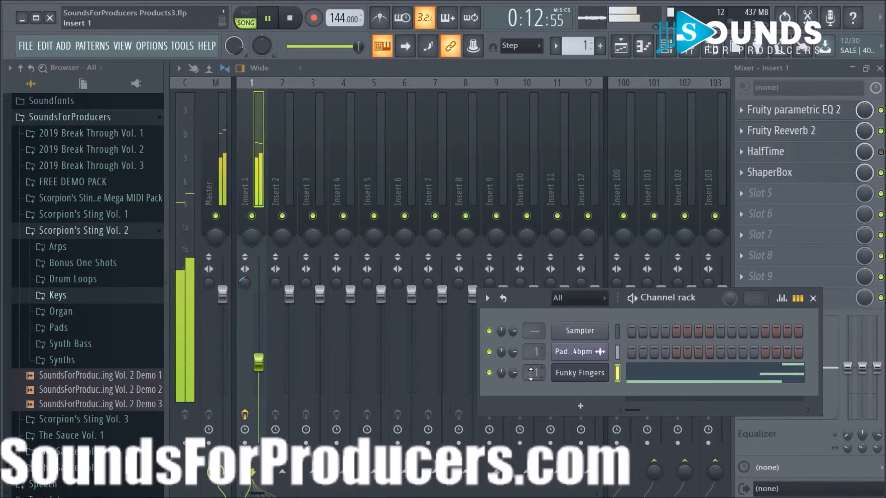
pyautogui.scroll(1, 530, 372)
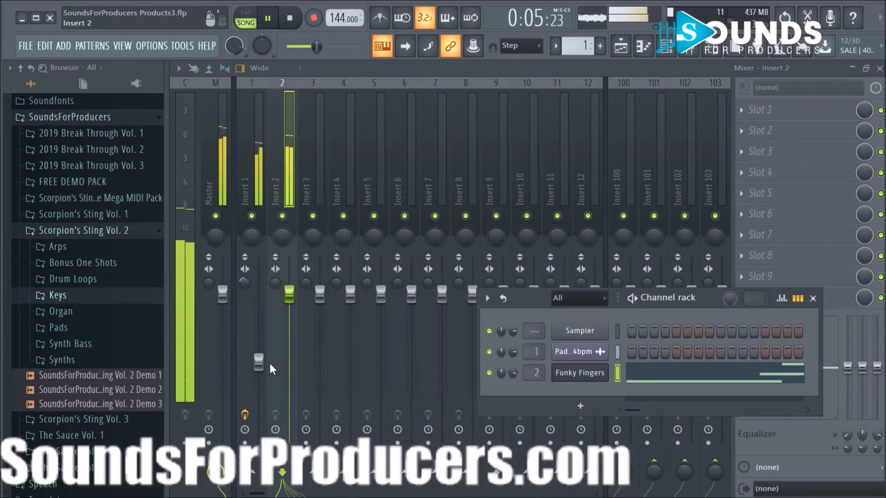
pyautogui.moveTo(263, 369); pyautogui.dragTo(265, 372)
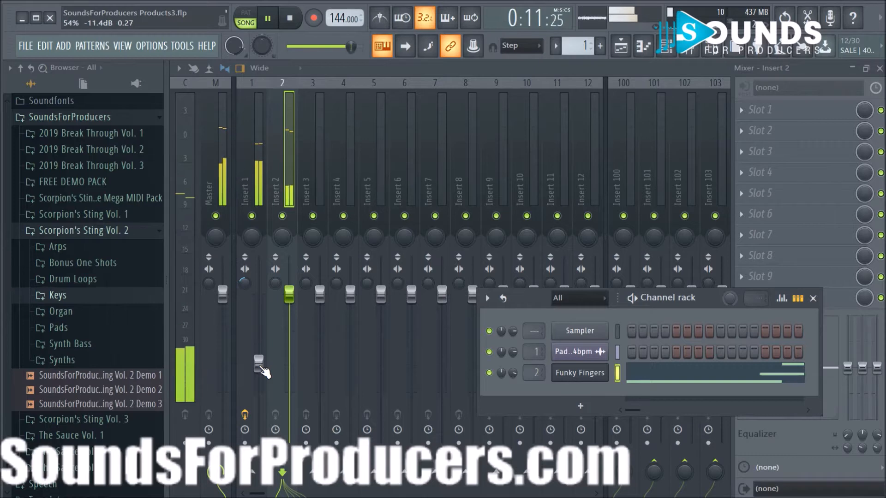
pyautogui.scroll(2, 265, 373)
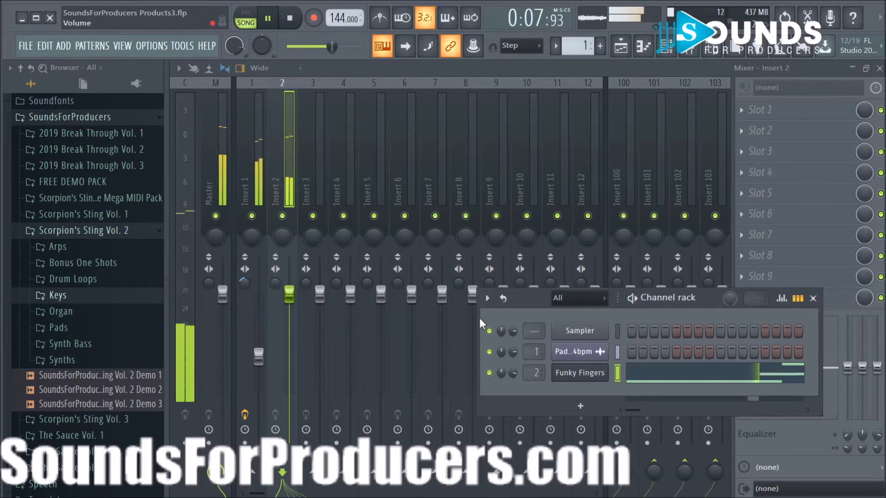
# In Insert 1's Fruity parametric EQ 2, boost and narrow band 5 between 1 and 2 kHz and move band 1's low cut to 299 Hz.
pyautogui.click(253, 166)
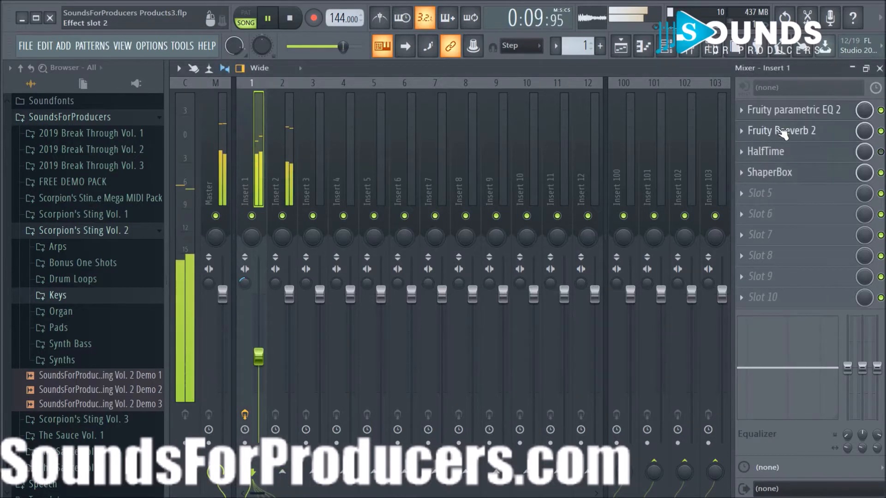
pyautogui.click(784, 110)
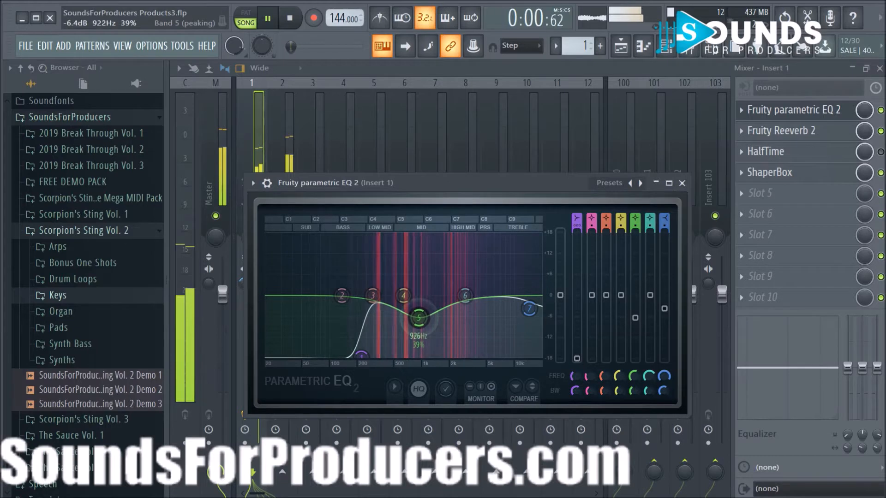
pyautogui.moveTo(414, 322); pyautogui.dragTo(411, 266)
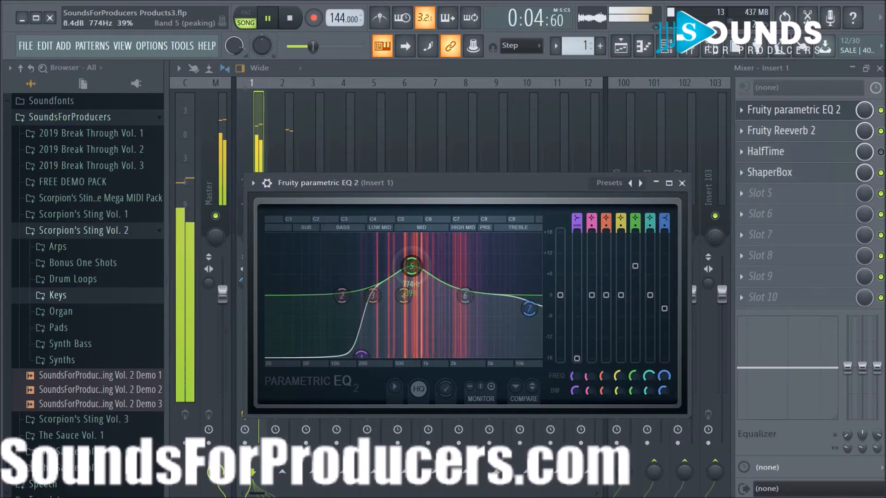
pyautogui.scroll(-3, 415, 270)
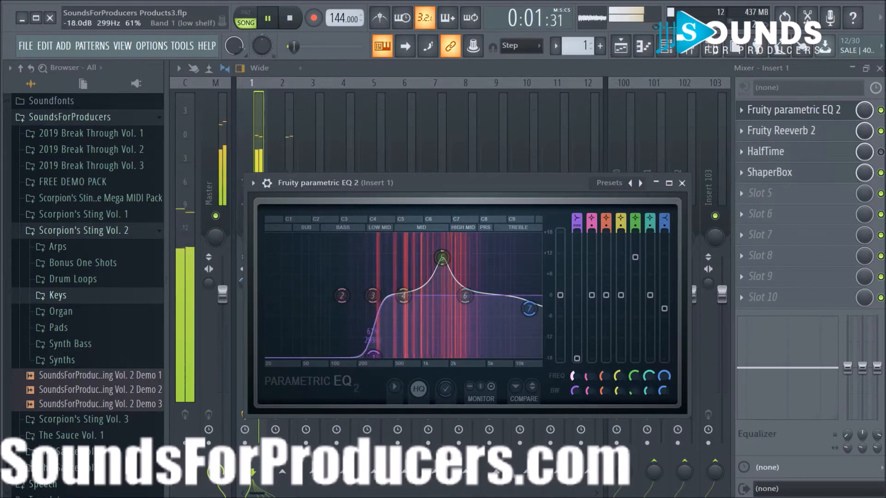
pyautogui.moveTo(445, 263)
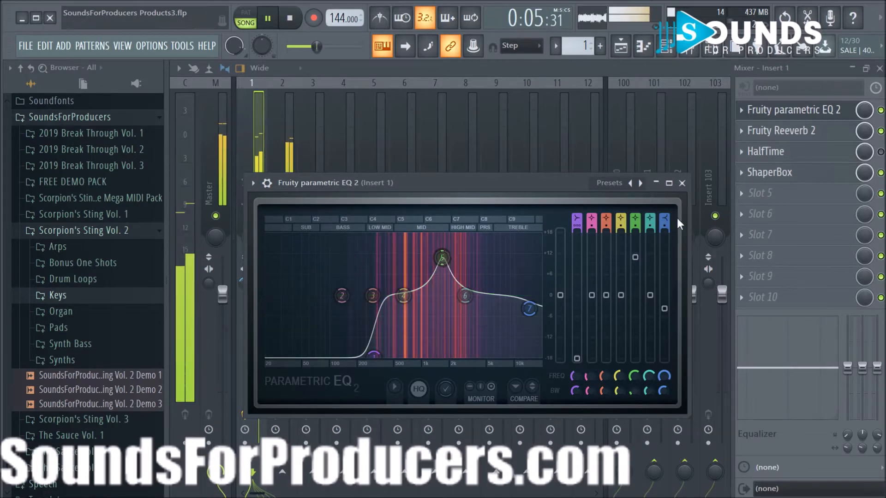
pyautogui.click(681, 184)
# Return to the playlist and audition Cold October Kick 1 and Silly Games Kick 1 from the Bonus One Shots Kicks folder.
pyautogui.click(625, 52)
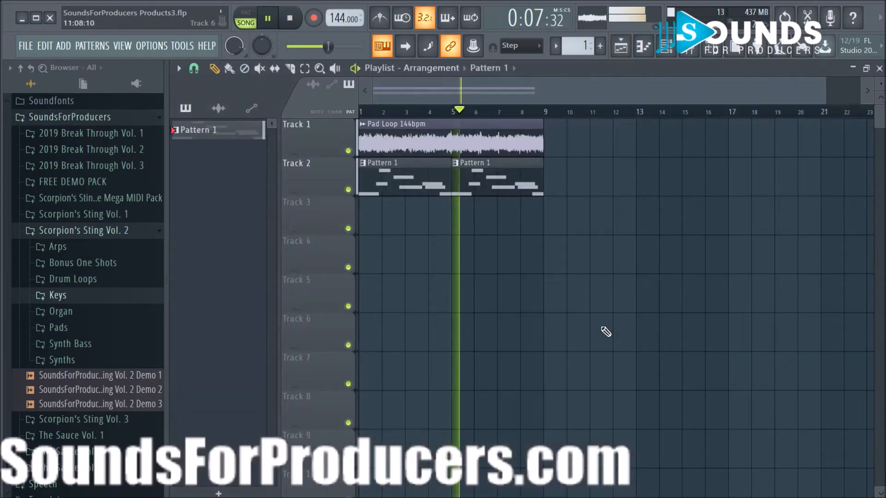
pyautogui.click(88, 267)
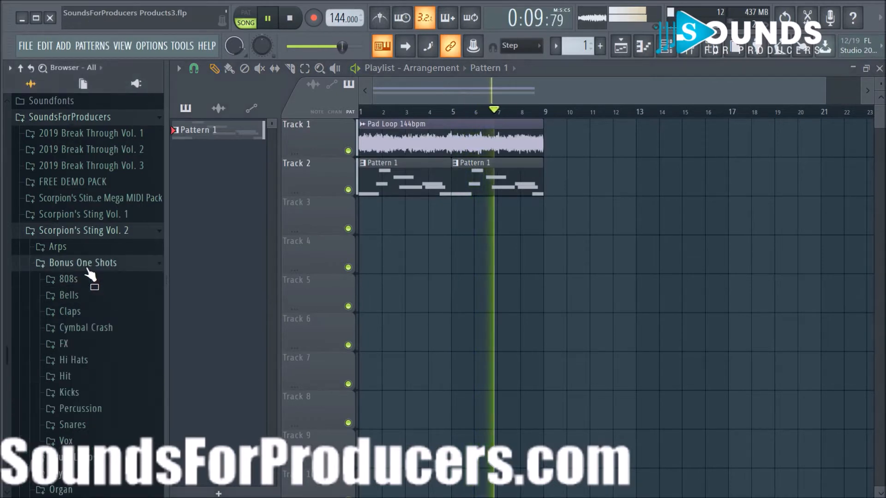
pyautogui.click(88, 392)
pyautogui.click(85, 411)
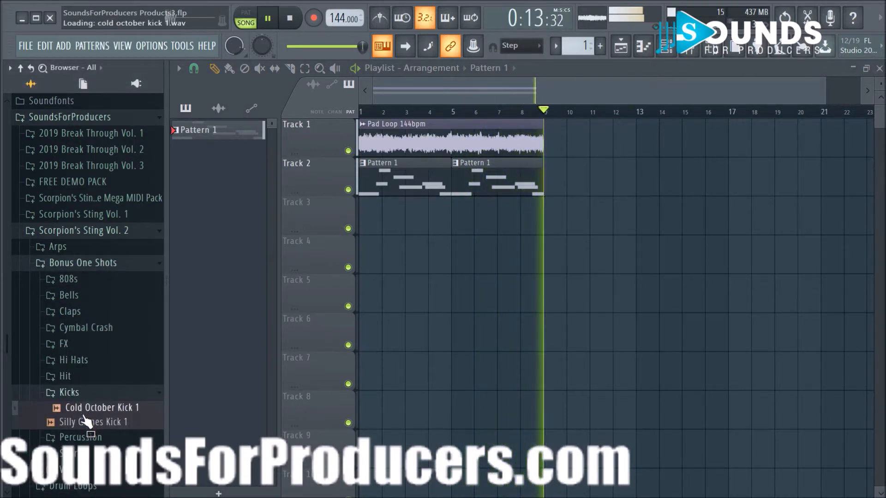
pyautogui.click(85, 422)
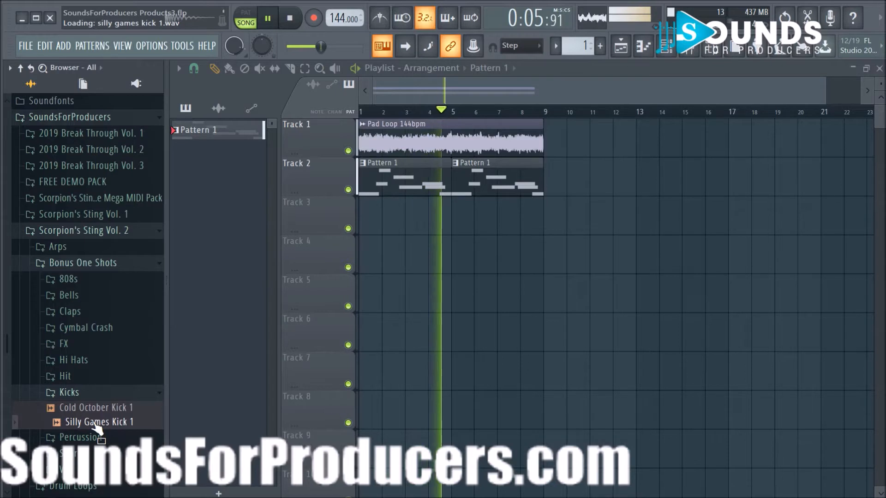
# Audition Cold October Snare 1 from the Snares folder and open it in a new channel.
pyautogui.scroll(-2, 91, 406)
pyautogui.scroll(-3, 90, 401)
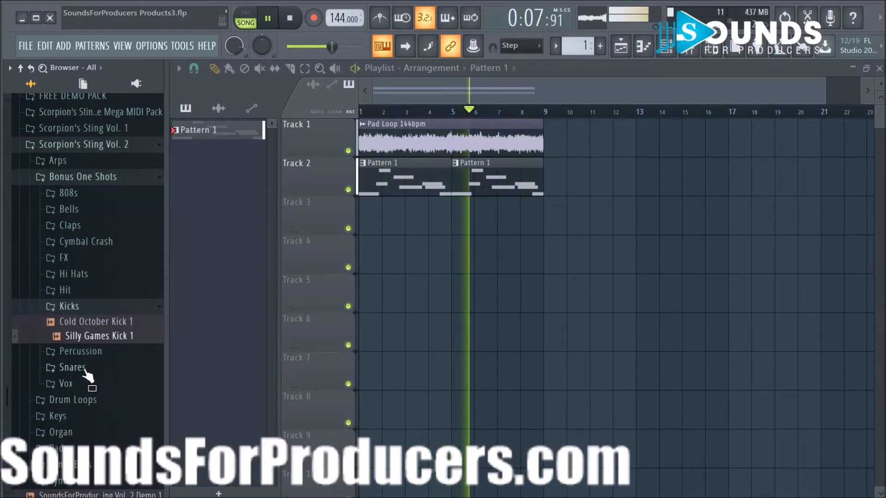
pyautogui.click(88, 373)
pyautogui.click(86, 385)
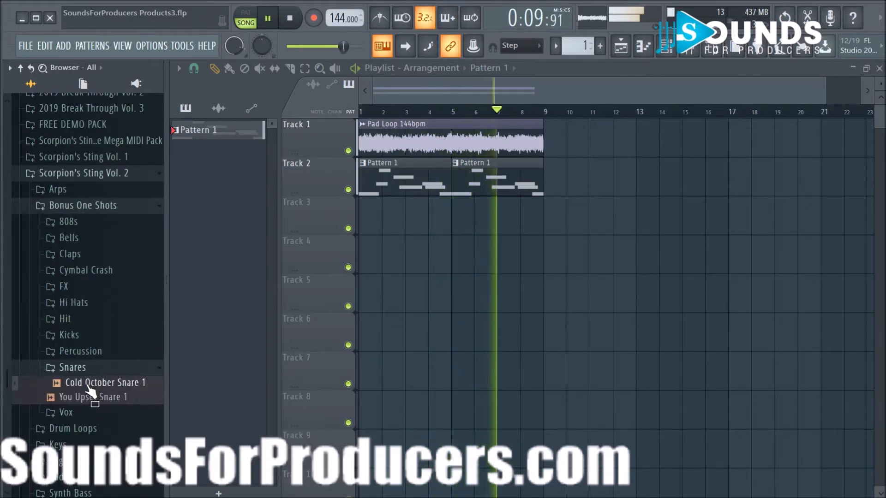
pyautogui.rightClick(88, 389)
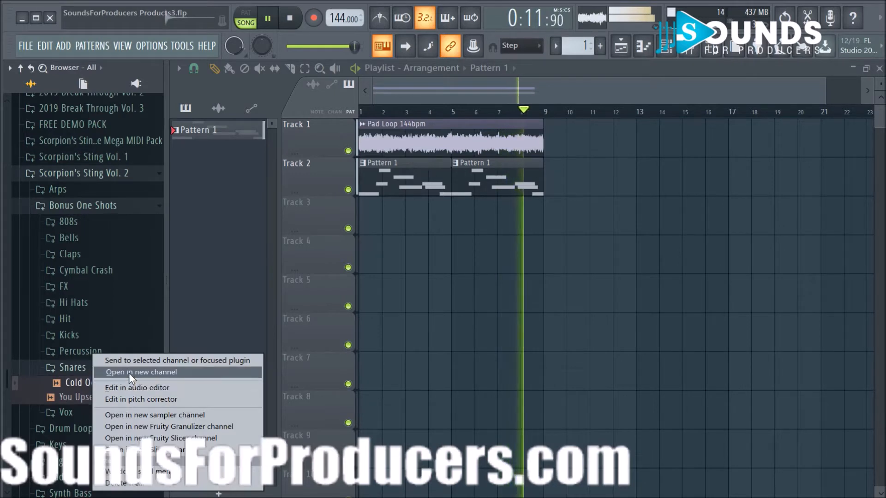
pyautogui.click(130, 371)
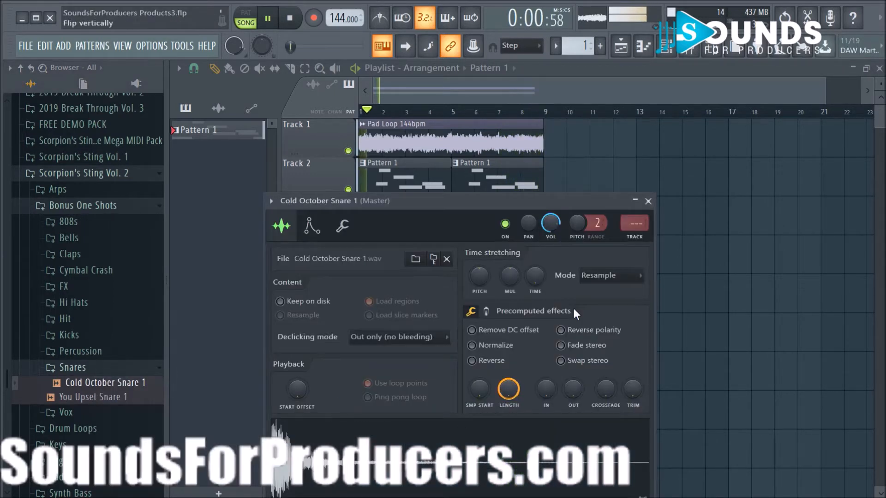
pyautogui.click(647, 202)
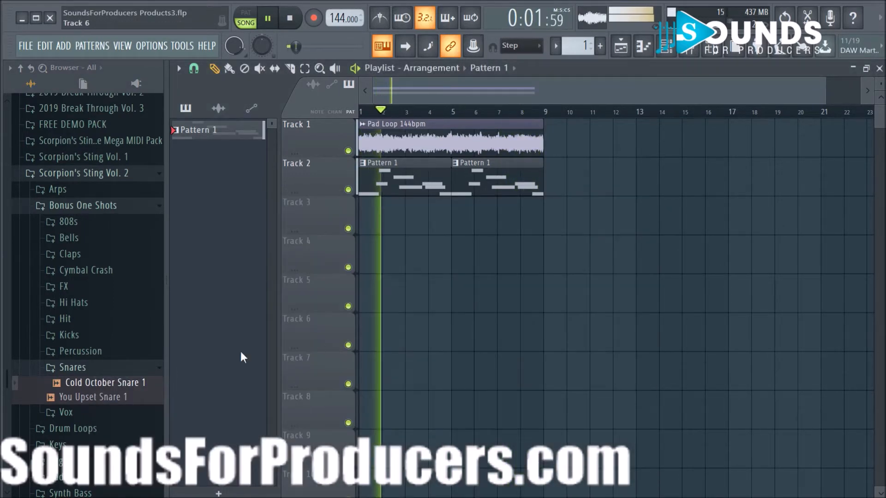
# Audition You Upset Snare 1 and open it in a new channel.
pyautogui.click(109, 397)
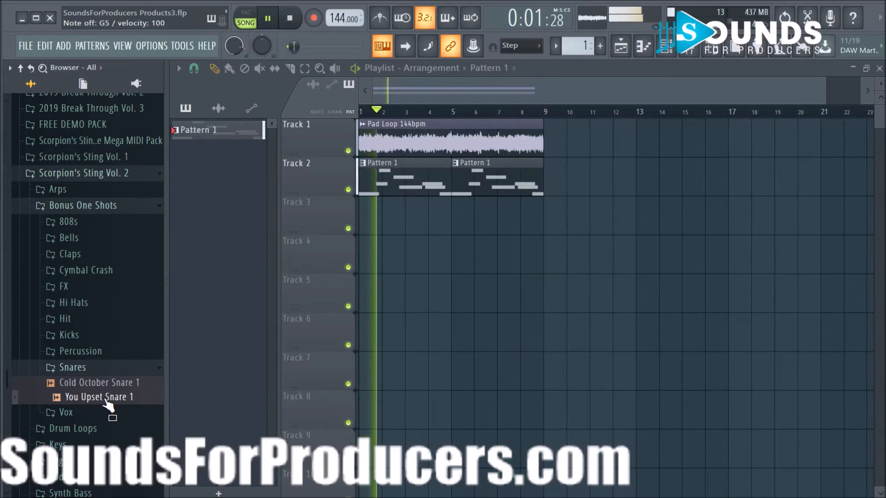
pyautogui.rightClick(104, 396)
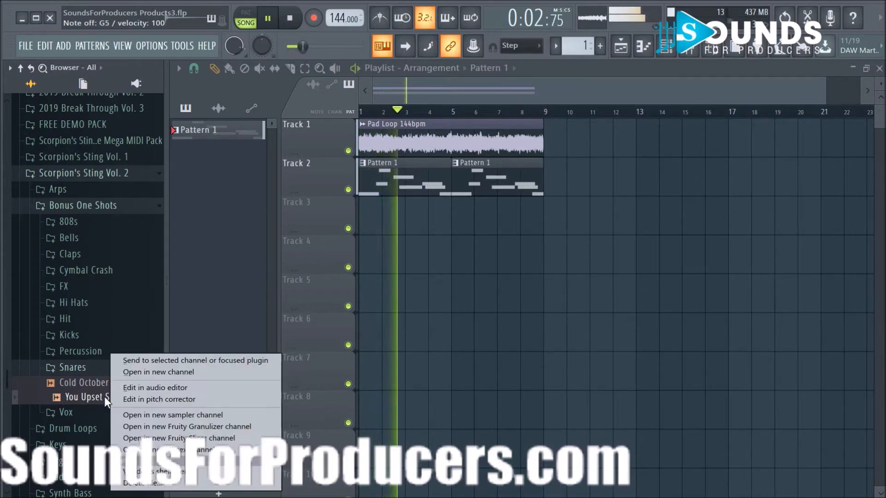
pyautogui.click(153, 372)
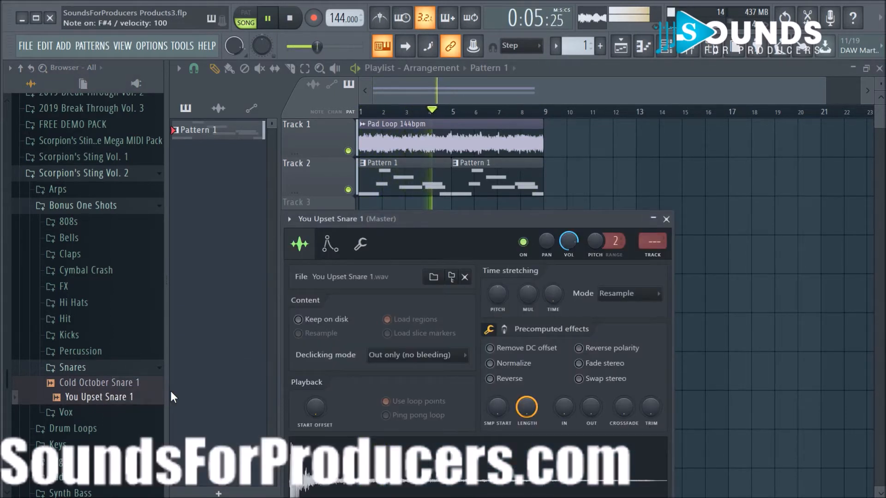
pyautogui.moveTo(156, 397); pyautogui.dragTo(133, 397)
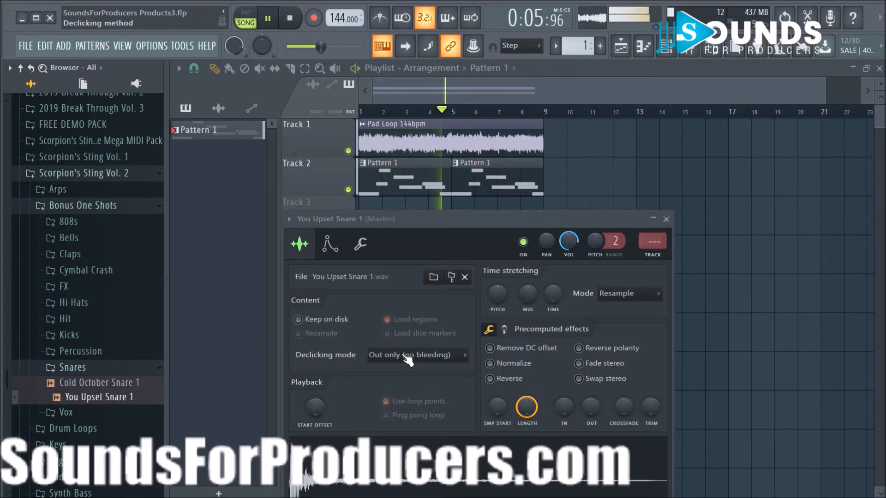
pyautogui.click(667, 220)
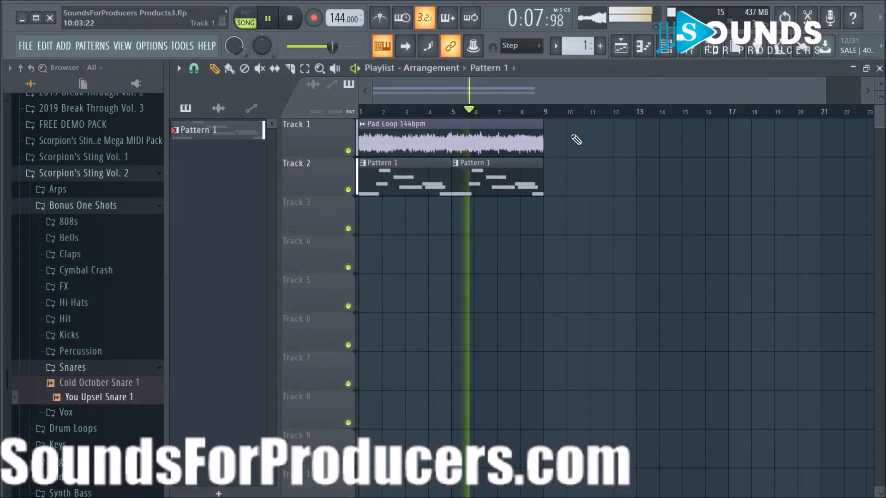
# Create a new Pattern 2 and place its clip at bar 1 of Track 3.
pyautogui.click(600, 45)
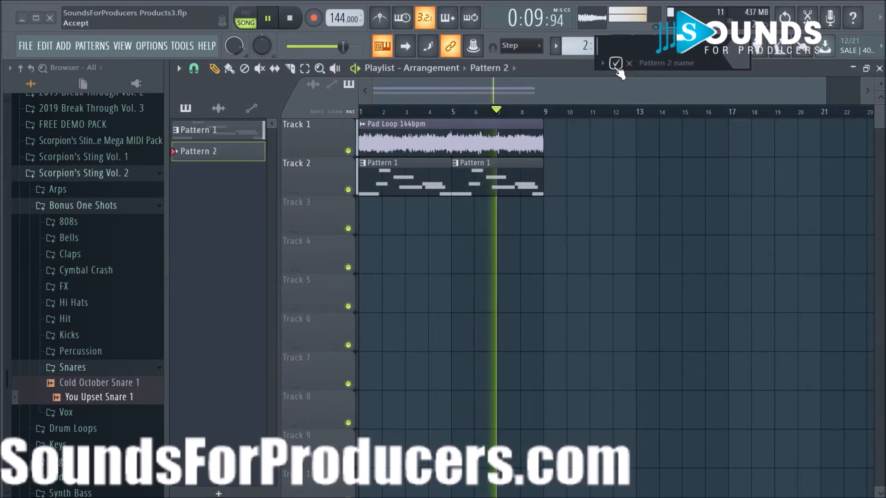
pyautogui.click(615, 64)
pyautogui.click(437, 214)
pyautogui.moveTo(447, 214)
pyautogui.mouseDown()
pyautogui.moveTo(366, 214)
pyautogui.moveTo(449, 223)
pyautogui.mouseUp()
# Arm recording for notes and automation, and undo the first snare take recorded into Pattern 2.
pyautogui.press('space')
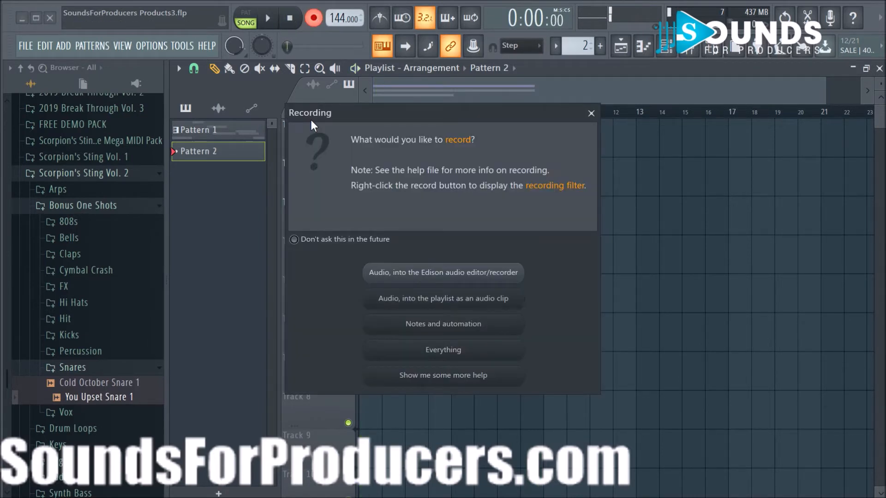
pyautogui.click(421, 320)
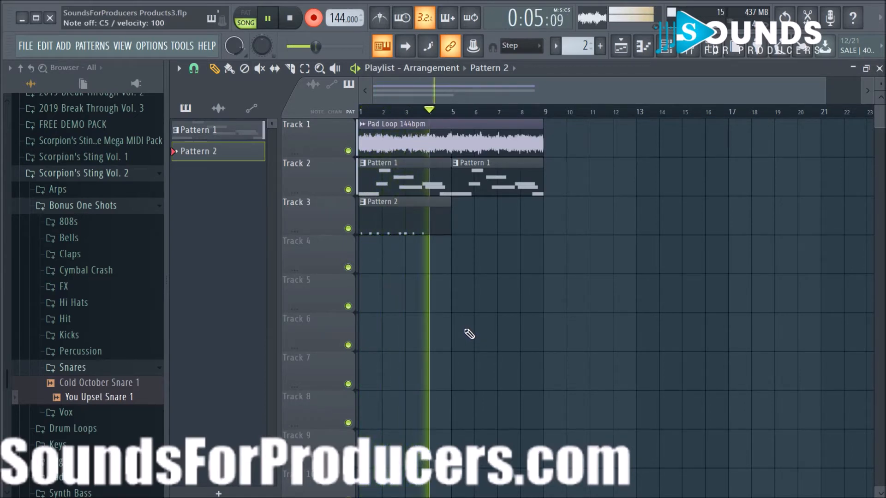
pyautogui.press('space')
pyautogui.hotkey('ctrl', 'z')
# Try to record another You Upset Snare 1 take into Pattern 2 over the playing song, and undo it.
pyautogui.click(127, 400)
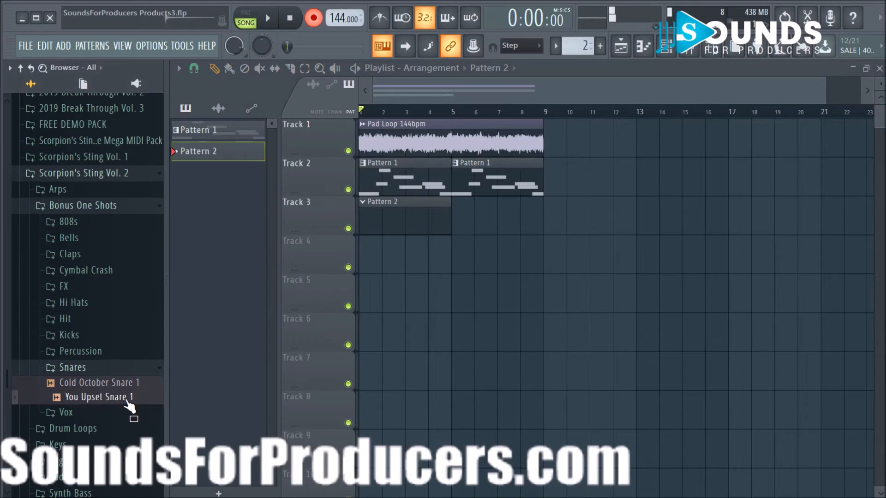
pyautogui.press('space')
pyautogui.press('z')
pyautogui.press('z')
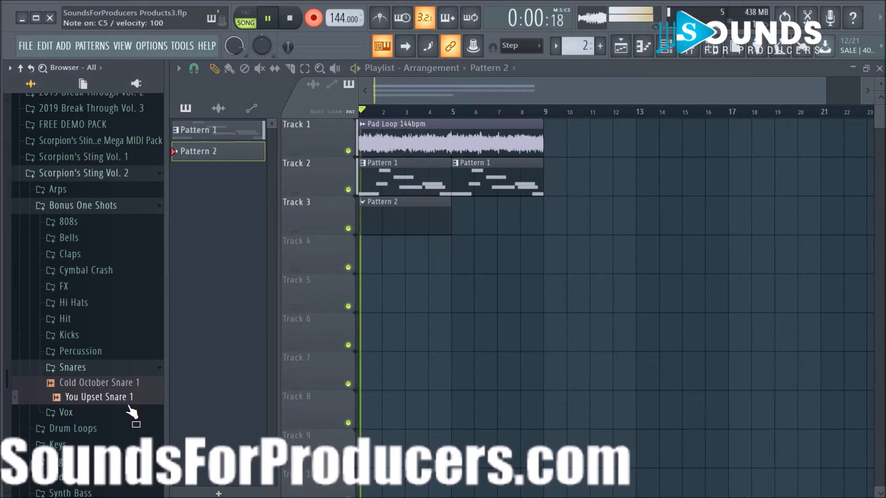
pyautogui.press('z')
pyautogui.press('z')
pyautogui.press('z')
pyautogui.press('z')
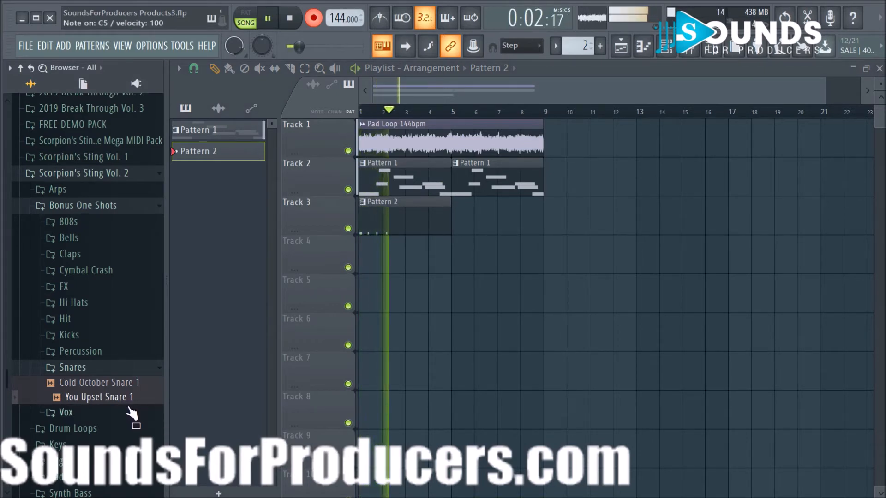
pyautogui.press('z')
pyautogui.press('z')
pyautogui.press('z')
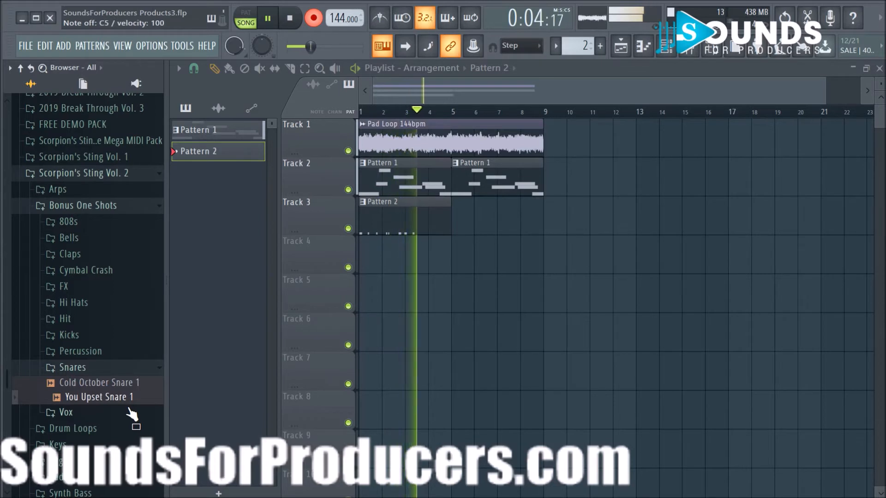
pyautogui.press('z')
pyautogui.press('z')
pyautogui.press('z')
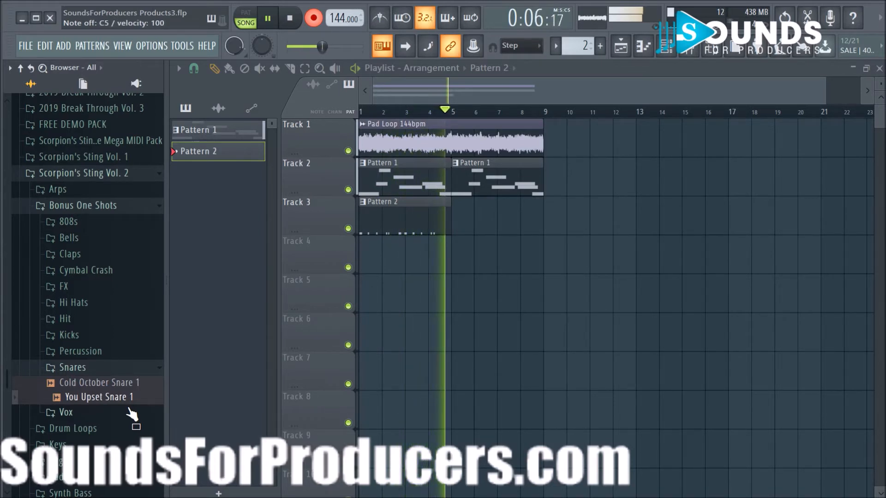
pyautogui.press('space')
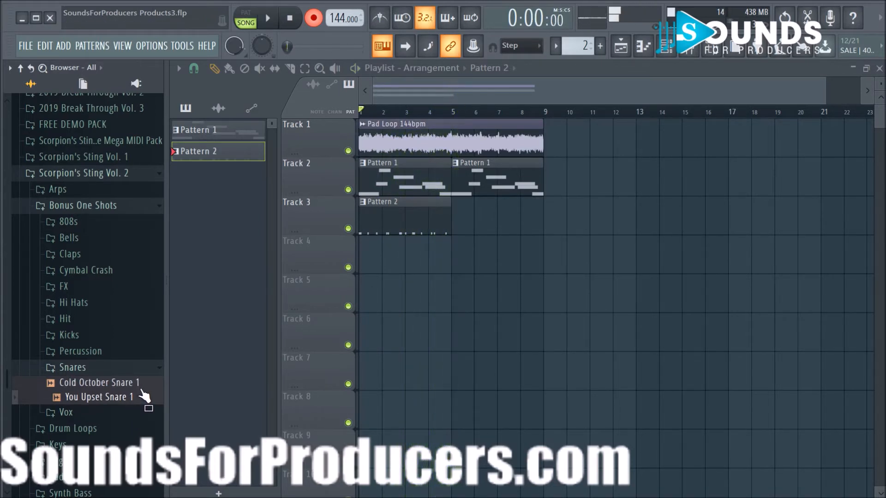
pyautogui.hotkey('ctrl', 'z')
# Rehearse the You Upset Snare 1 rhythm over the song with recording off.
pyautogui.press('x')
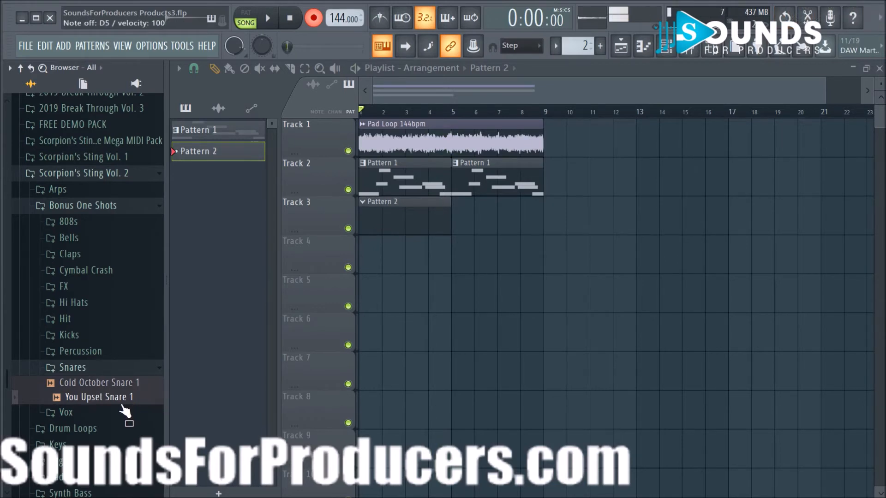
pyautogui.press('z')
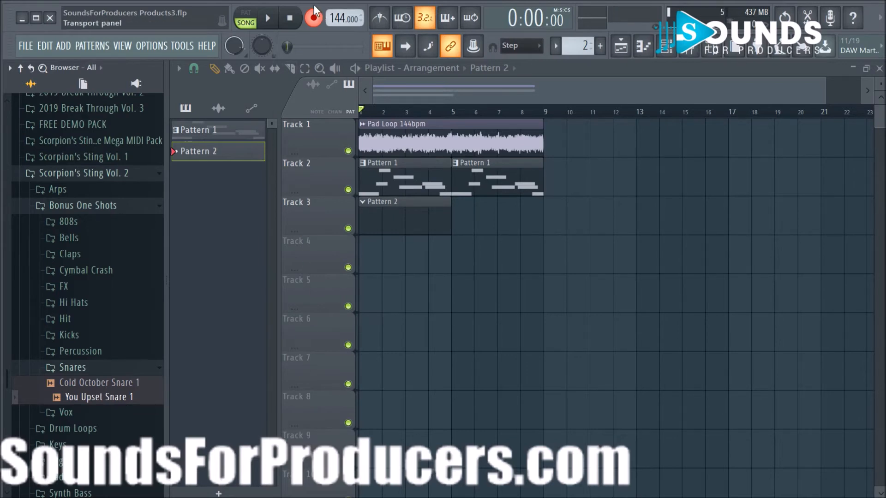
pyautogui.click(277, 21)
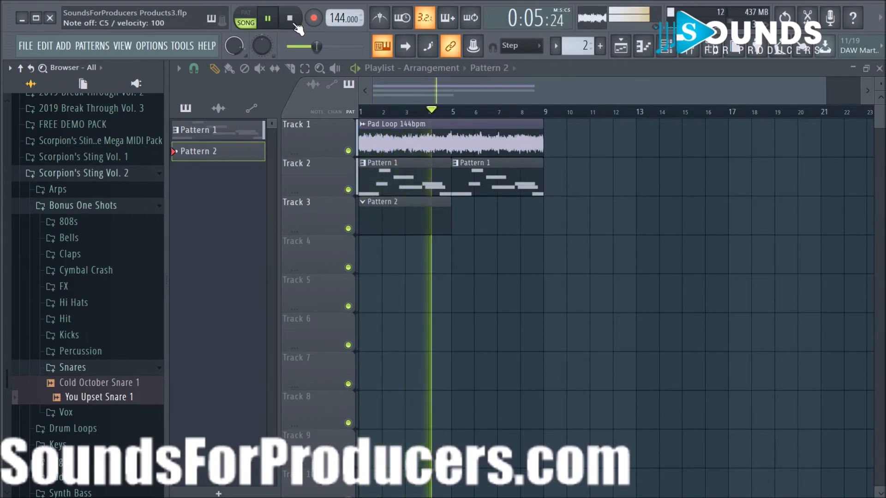
pyautogui.click(288, 23)
# Re-arm recording and record the You Upset Snare 1 rhythm into Pattern 2 across bars 1 to 4.
pyautogui.click(314, 17)
pyautogui.click(405, 329)
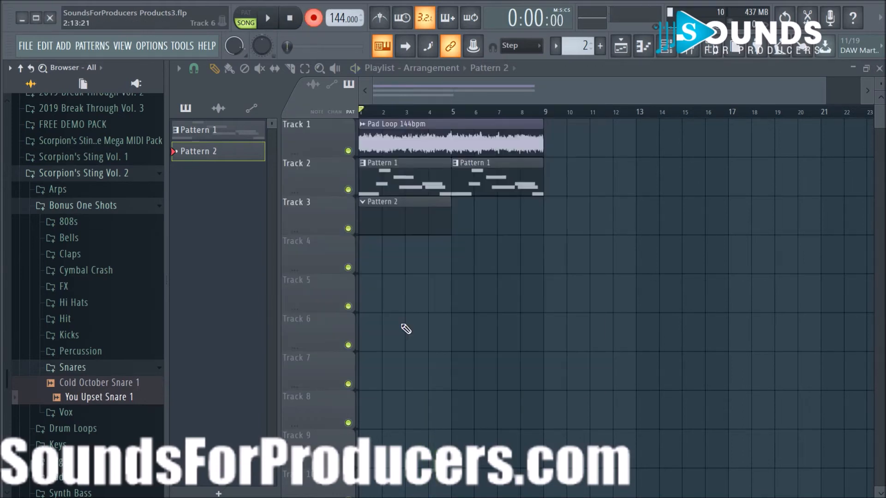
pyautogui.press('space')
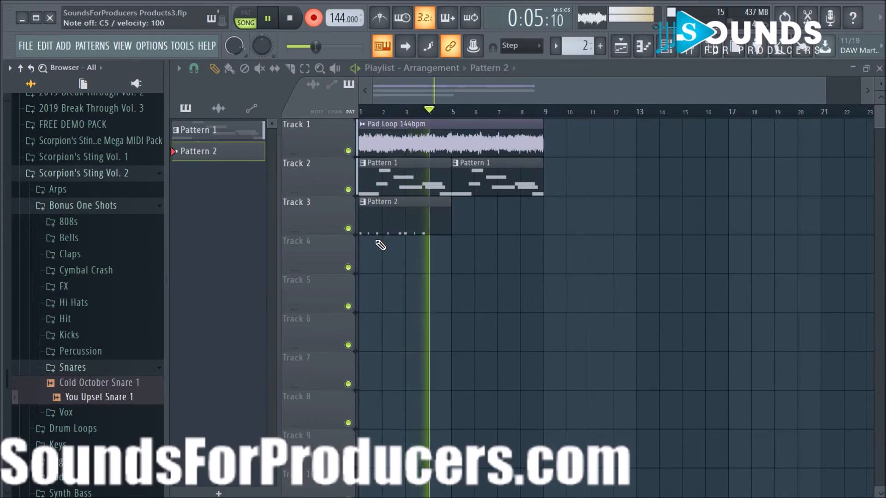
pyautogui.press('space')
# Play back the take and move the first You Upset Snare 1 note in bar 4 one step earlier in the piano roll.
pyautogui.press('space')
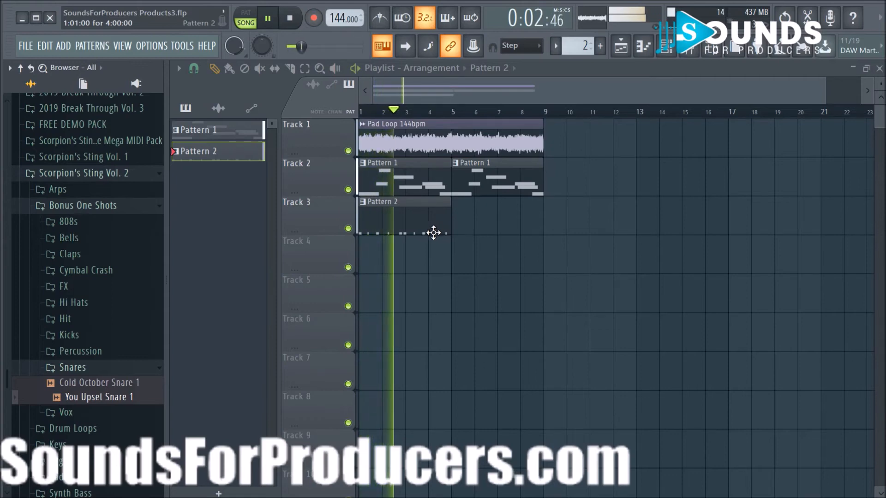
pyautogui.doubleClick(405, 223)
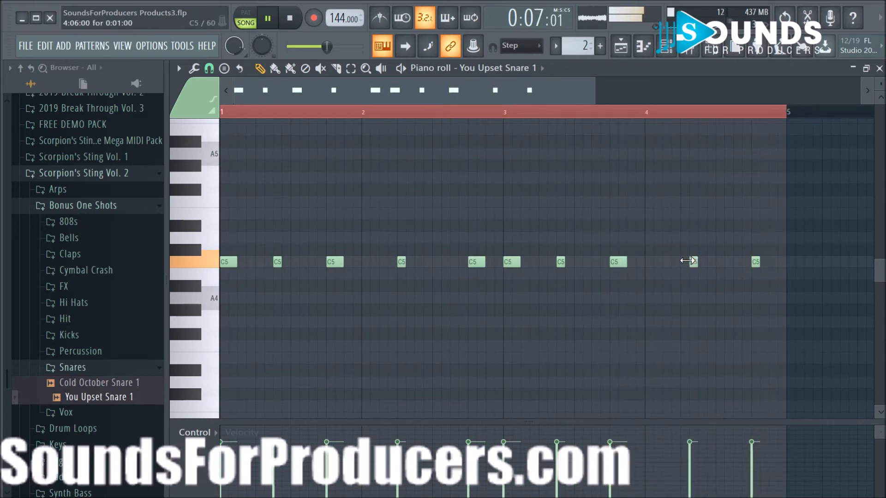
pyautogui.moveTo(692, 262); pyautogui.dragTo(684, 261)
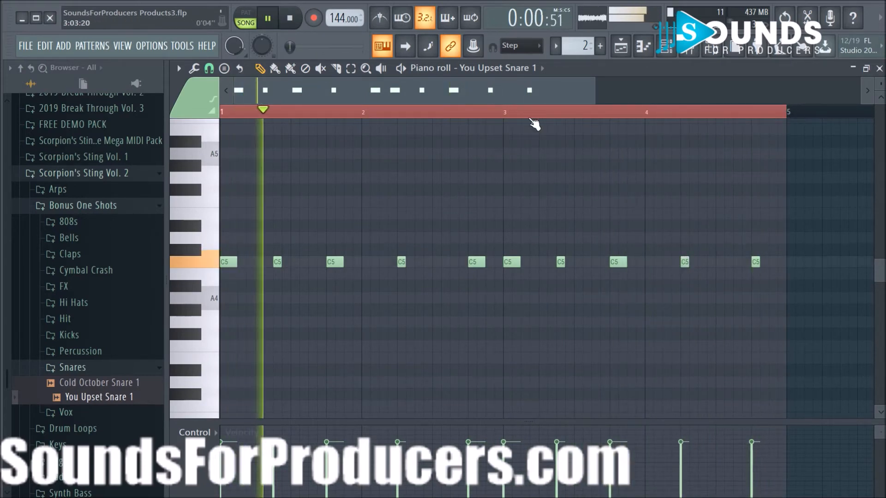
# Duplicate the Pattern 2 clip to bar 5 of Track 3 in the playlist.
pyautogui.scroll(-1, 530, 116)
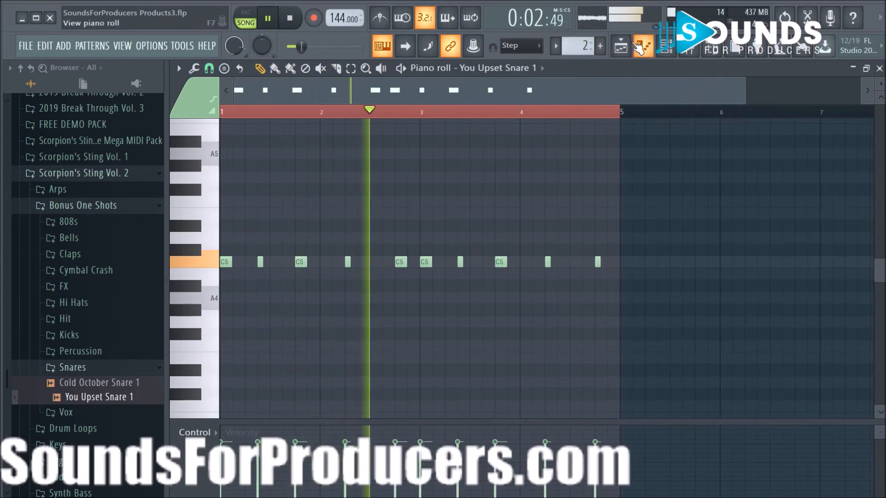
pyautogui.click(628, 47)
pyautogui.moveTo(415, 220); pyautogui.dragTo(486, 223)
# Move the You Upset Snare 1 channel above Cold October Snare 1 in the Channel rack and close the rack.
pyautogui.click(666, 47)
pyautogui.click(571, 379)
pyautogui.click(617, 415)
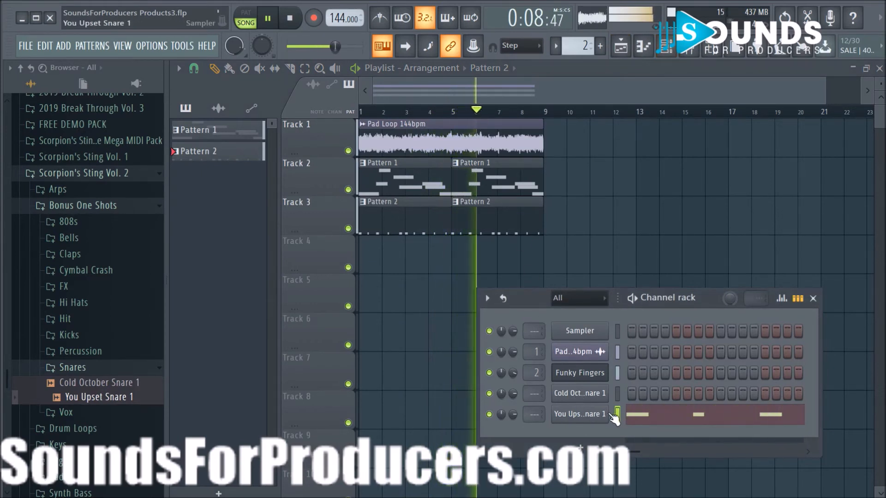
pyautogui.hotkey('alt', 'Up')
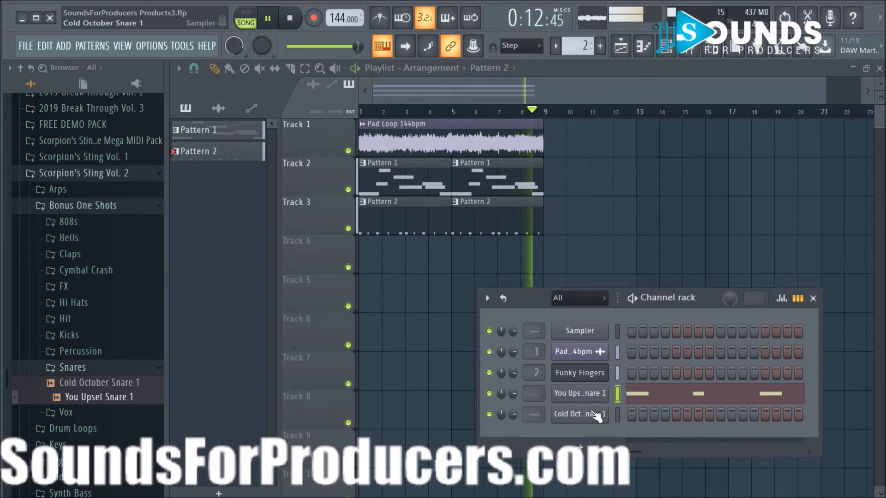
pyautogui.press('F6')
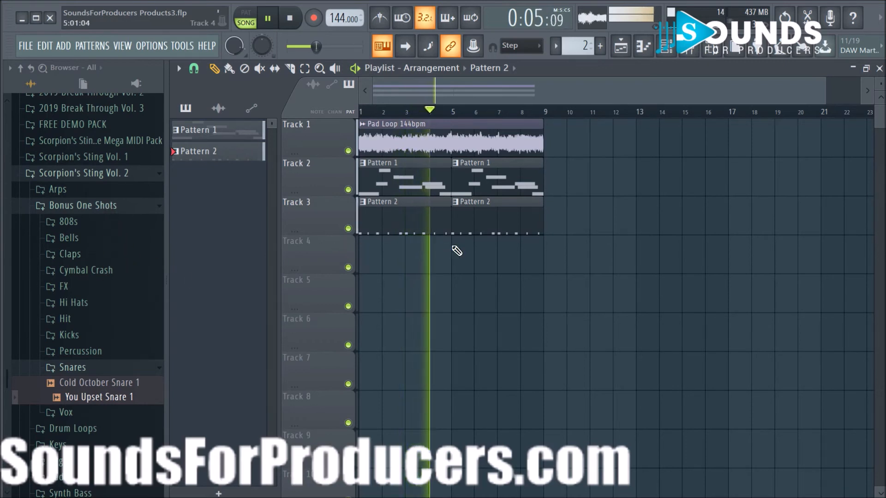
# Listen to the eight-bar arrangement of pad loop, melody and snares, and stop playback.
pyautogui.scroll(3, 480, 116)
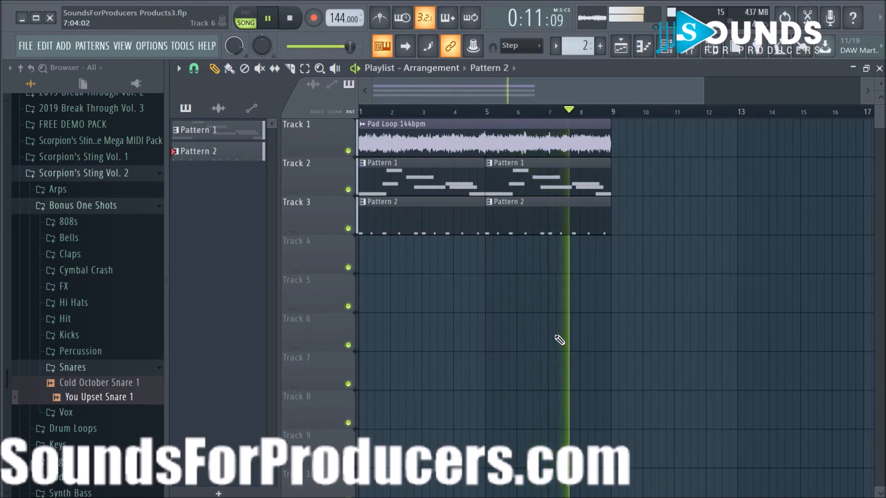
pyautogui.press('space')
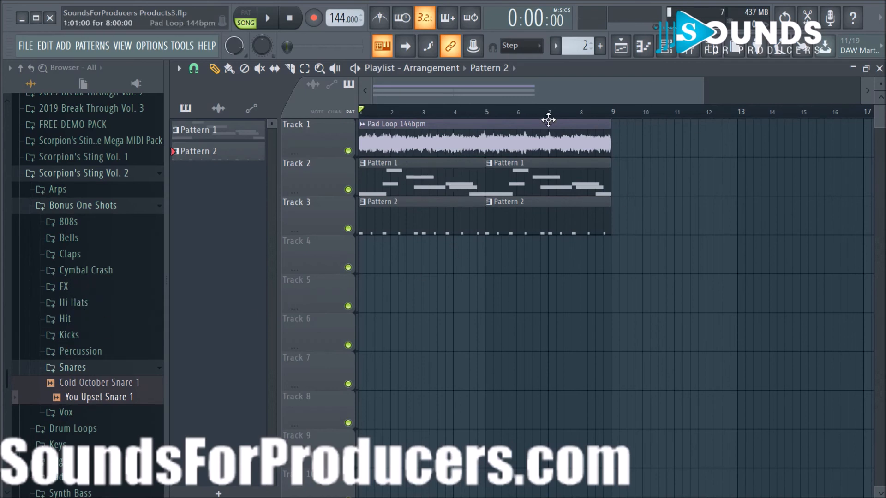
pyautogui.scroll(-1, 553, 122)
pyautogui.scroll(-2, 553, 120)
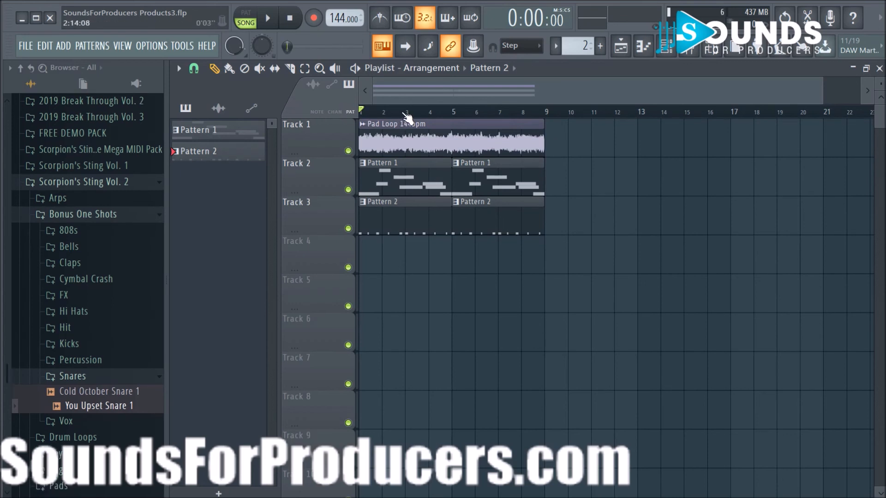
pyautogui.scroll(-1, 407, 118)
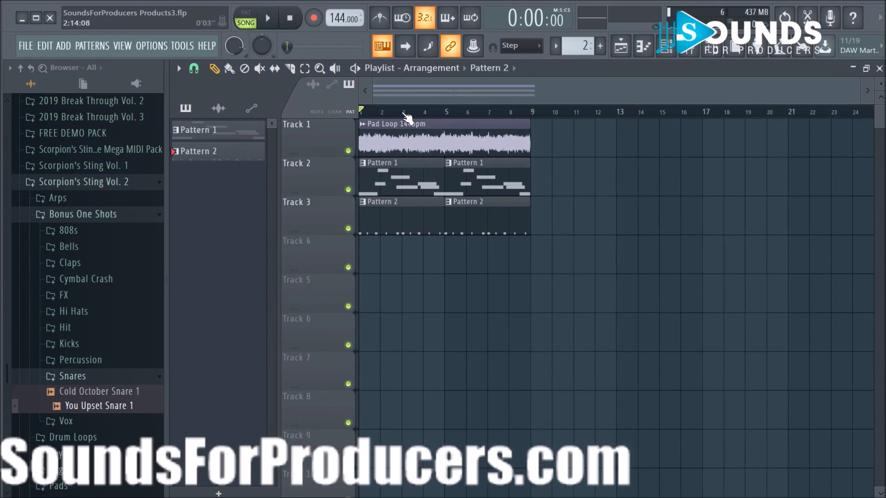